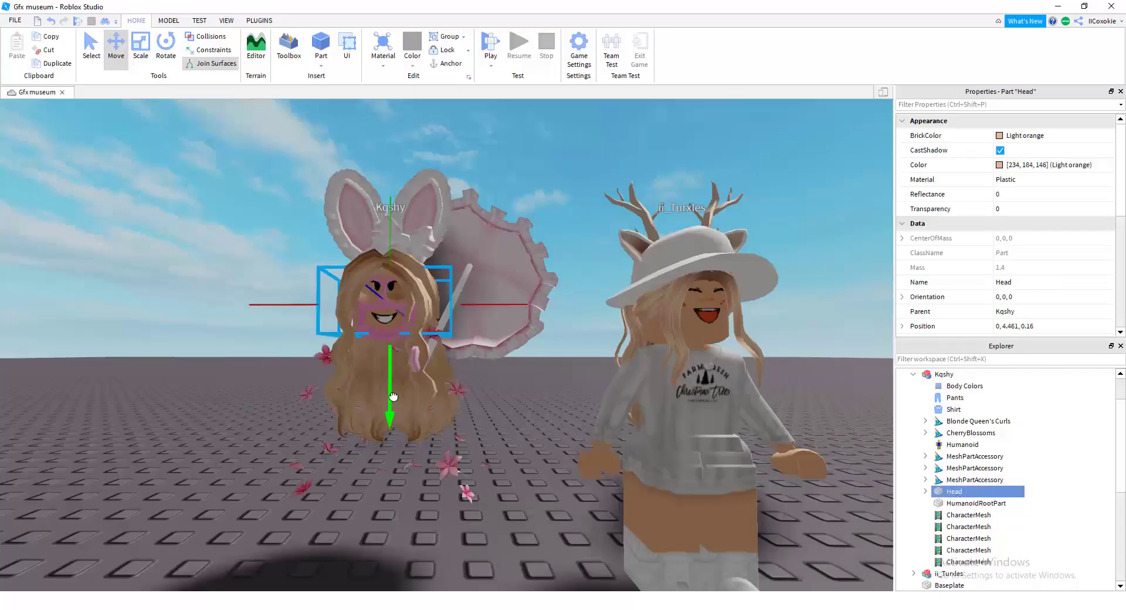
Try deleting the Blonde Queen's Curls accessory from the bunny-eared character, and undo the deletion.
{"action": "left_click", "coordinate": [974, 479]}
{"action": "left_click", "coordinate": [380, 384]}
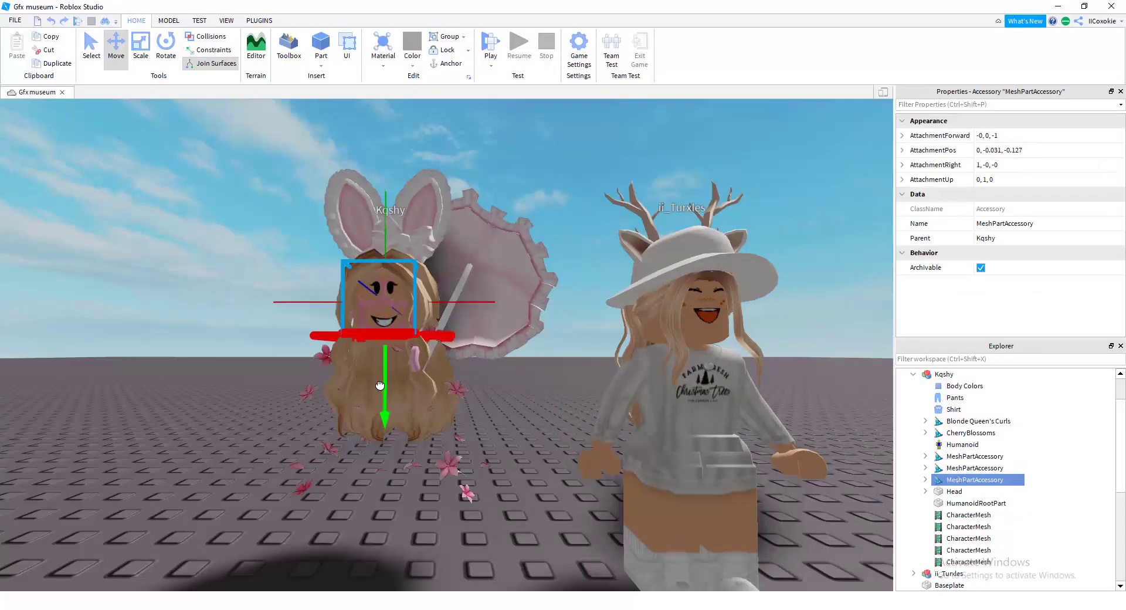
{"action": "left_click", "coordinate": [529, 373]}
{"action": "left_click", "coordinate": [530, 373]}
{"action": "left_click", "coordinate": [970, 421]}
{"action": "key", "text": "Delete"}
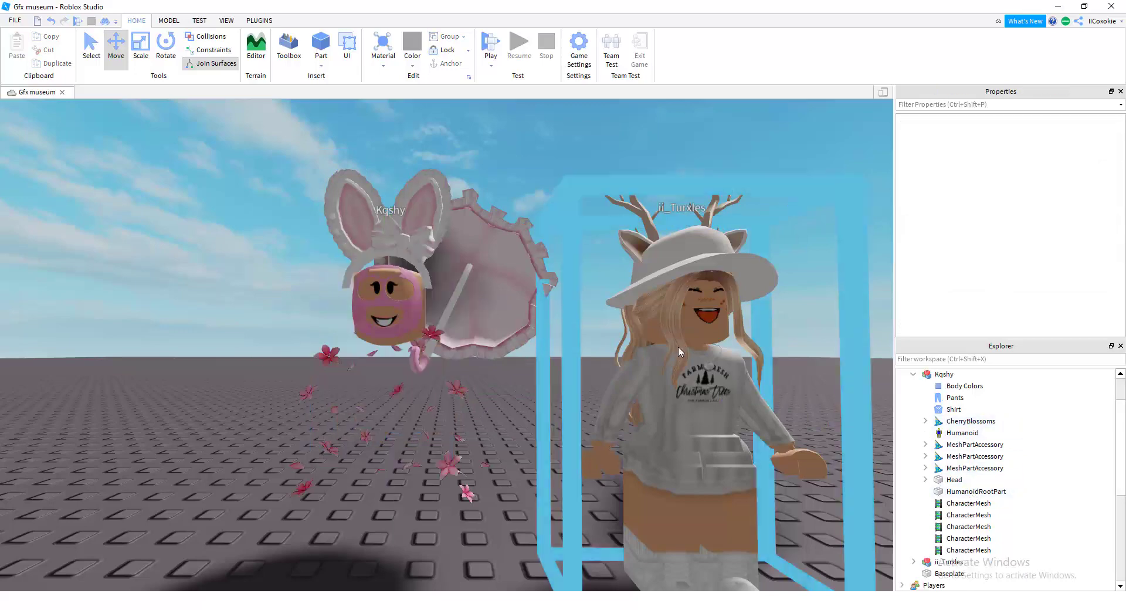
{"action": "key", "text": "ctrl+z"}
Delete the CherryBlossoms accessory and the pink umbrella accessory from the bunny-eared character.
{"action": "left_click", "coordinate": [978, 444]}
{"action": "key", "text": "Delete"}
{"action": "left_click", "coordinate": [976, 478]}
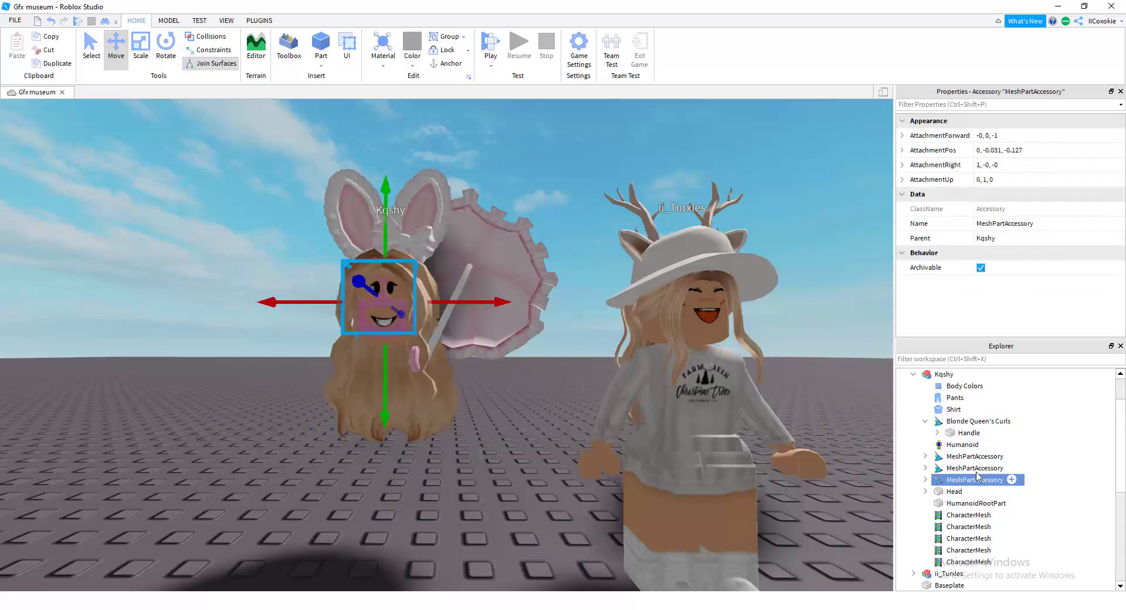
{"action": "left_click", "coordinate": [978, 468]}
{"action": "left_click", "coordinate": [980, 457]}
{"action": "key", "text": "Delete"}
Examine the bunny-eared character up close and check which accessories remain in its model.
{"action": "scroll", "coordinate": [233, 220], "scroll_direction": "down", "scroll_amount": 5}
{"action": "right_click_drag", "start_coordinate": [233, 205], "coordinate": [234, 220]}
{"action": "scroll", "coordinate": [405, 261], "scroll_direction": "up", "scroll_amount": 6}
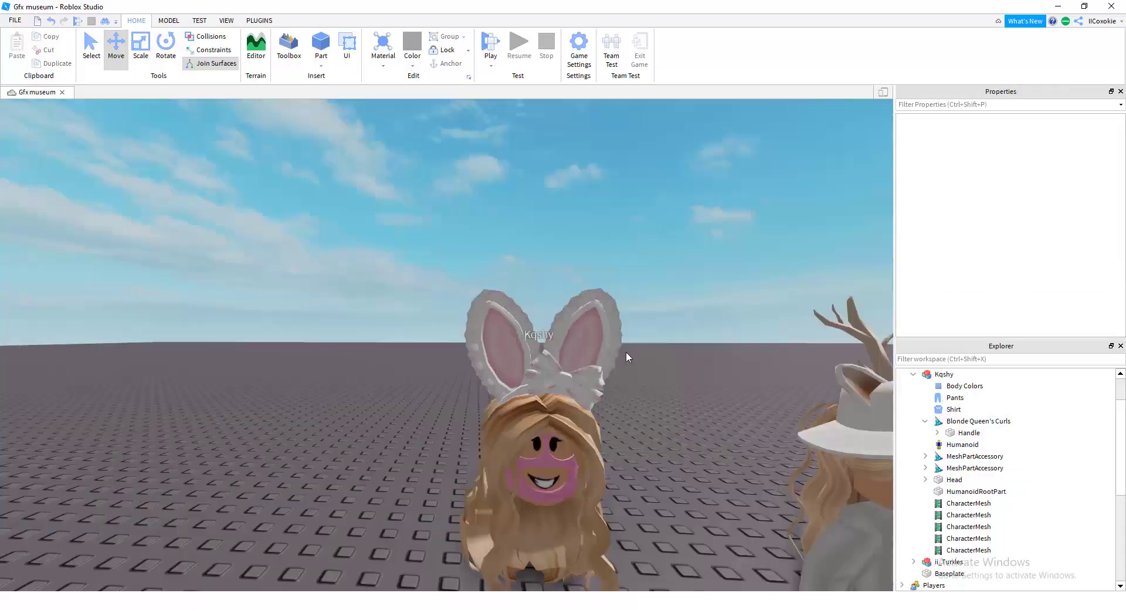
{"action": "left_click", "coordinate": [970, 421]}
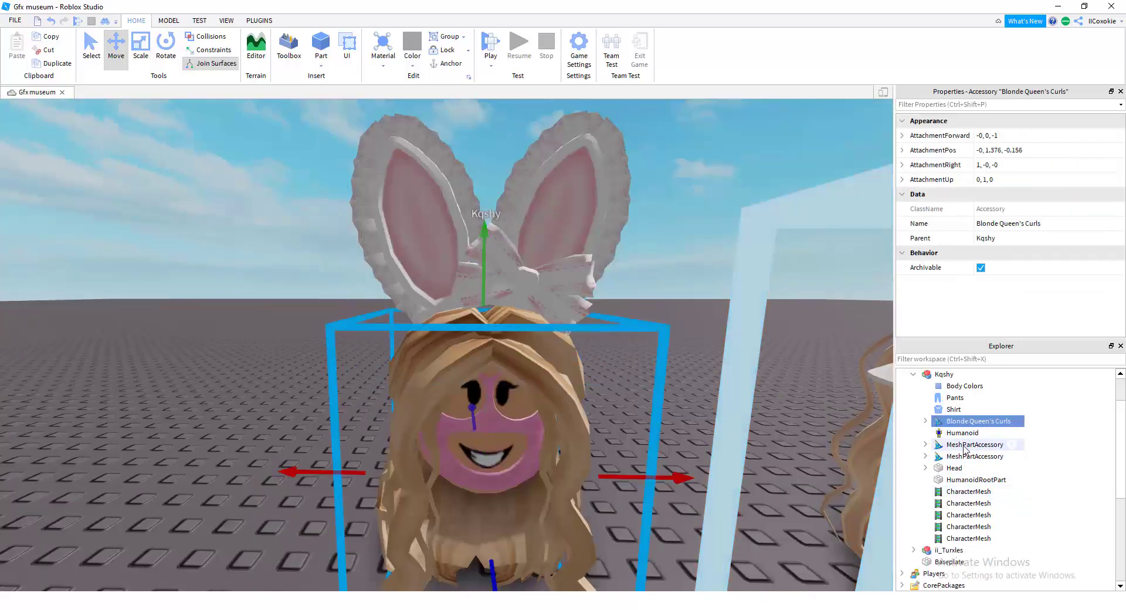
{"action": "left_click", "coordinate": [963, 447]}
{"action": "left_click", "coordinate": [731, 458]}
{"action": "scroll", "coordinate": [731, 457], "scroll_direction": "down", "scroll_amount": 6}
{"action": "right_click_drag", "start_coordinate": [731, 484], "coordinate": [754, 469]}
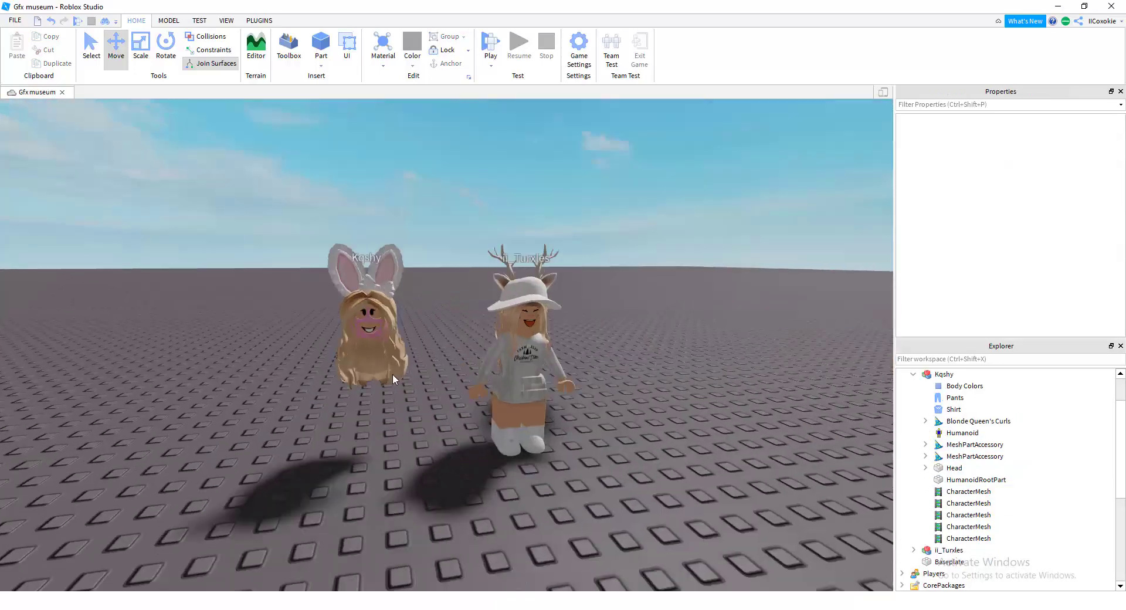
Export the bunny-eared character model as an OBJ file and remove it from the workspace.
{"action": "left_click", "coordinate": [392, 374]}
{"action": "right_click", "coordinate": [933, 374]}
{"action": "left_click", "coordinate": [968, 353]}
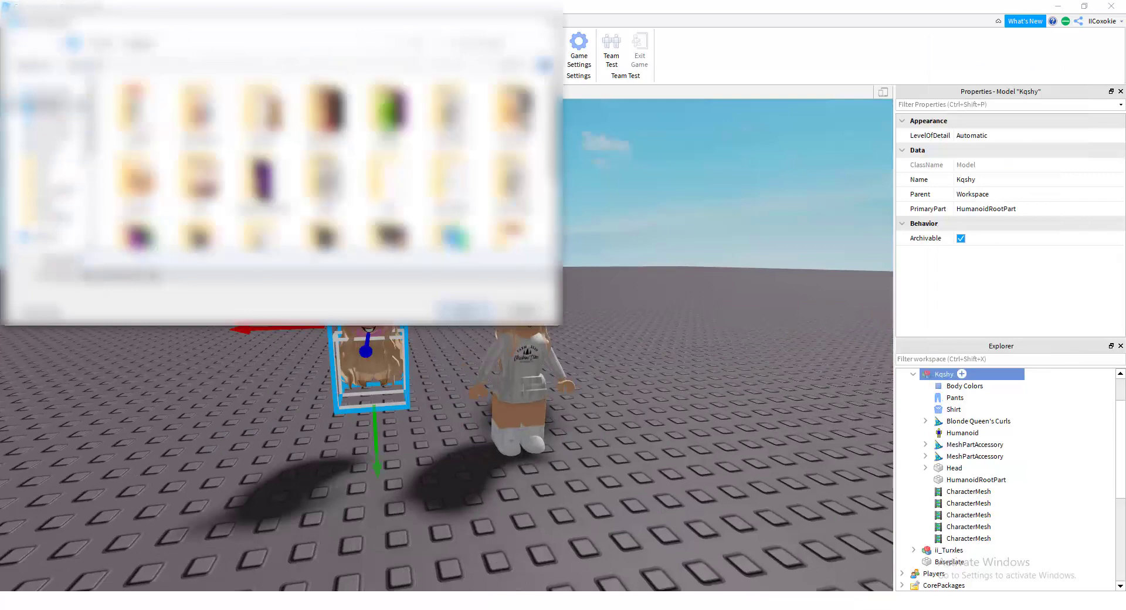
{"action": "type", "text": "kqshy"}
{"action": "key", "text": "Return"}
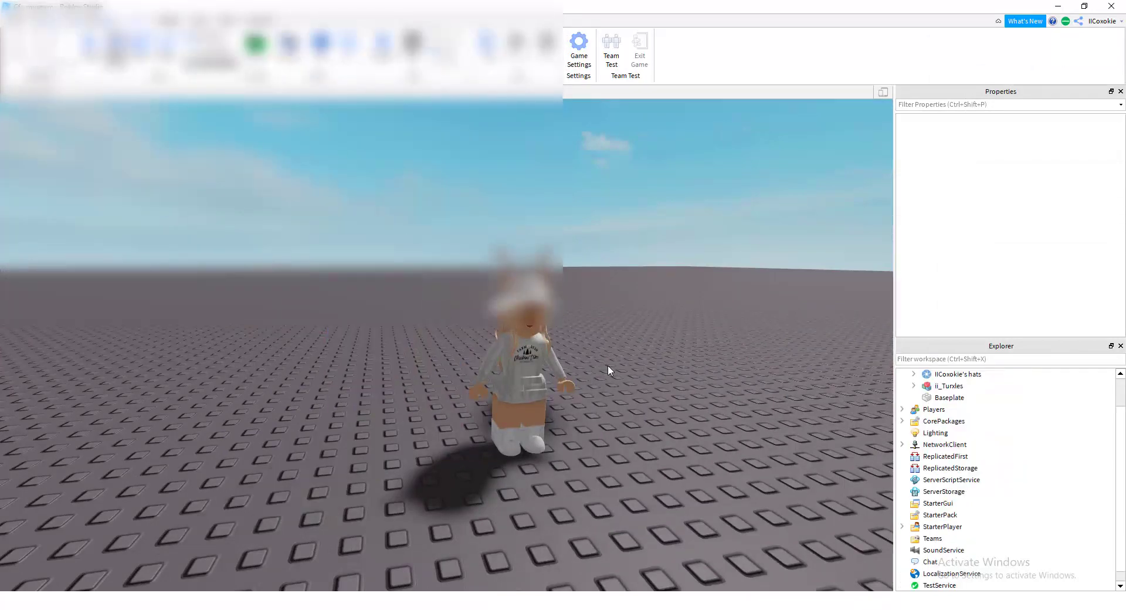
Export the complete deer-hat character model as an OBJ file in the vid folder on the Desktop.
{"action": "scroll", "coordinate": [608, 369], "scroll_direction": "up", "scroll_amount": 5}
{"action": "left_click", "coordinate": [949, 385]}
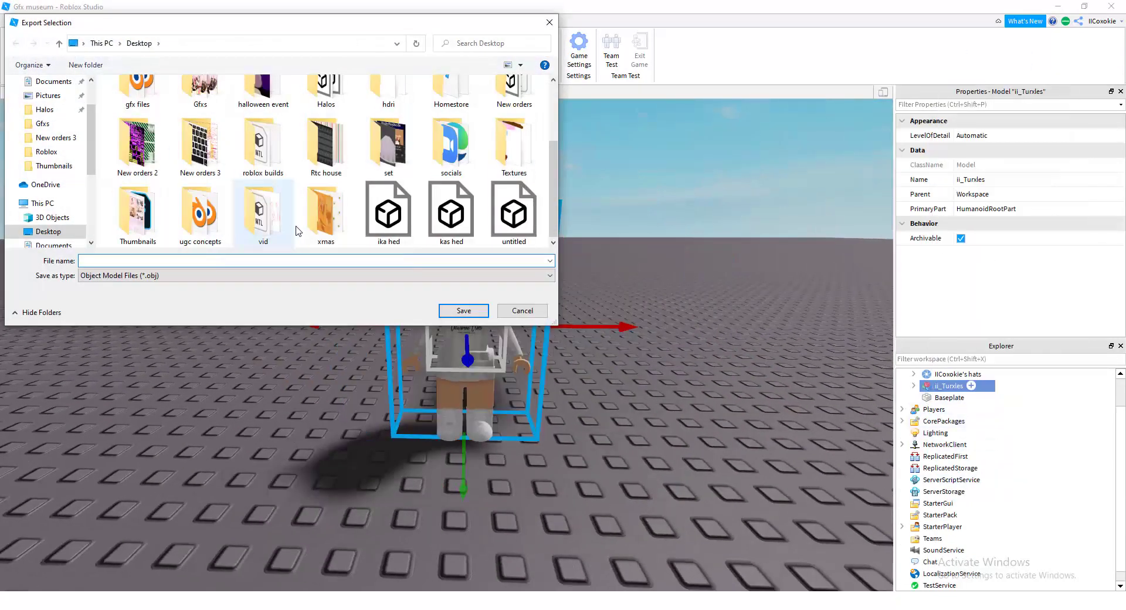
{"action": "double_click", "coordinate": [265, 211]}
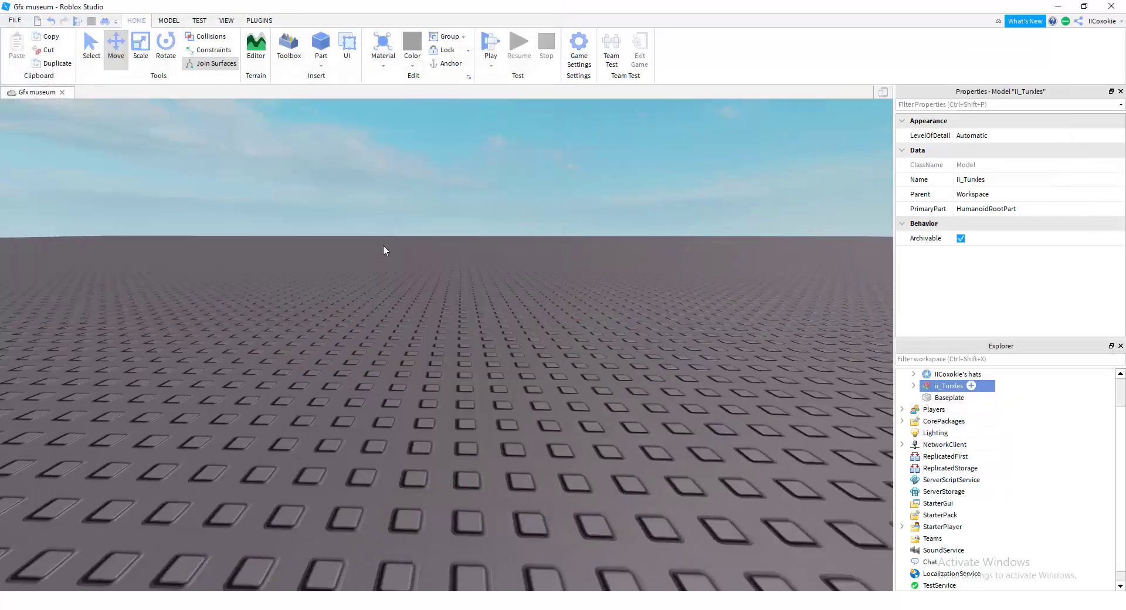
Delete the torso, both arms and both legs from the deer-hat character.
{"action": "key", "text": "f"}
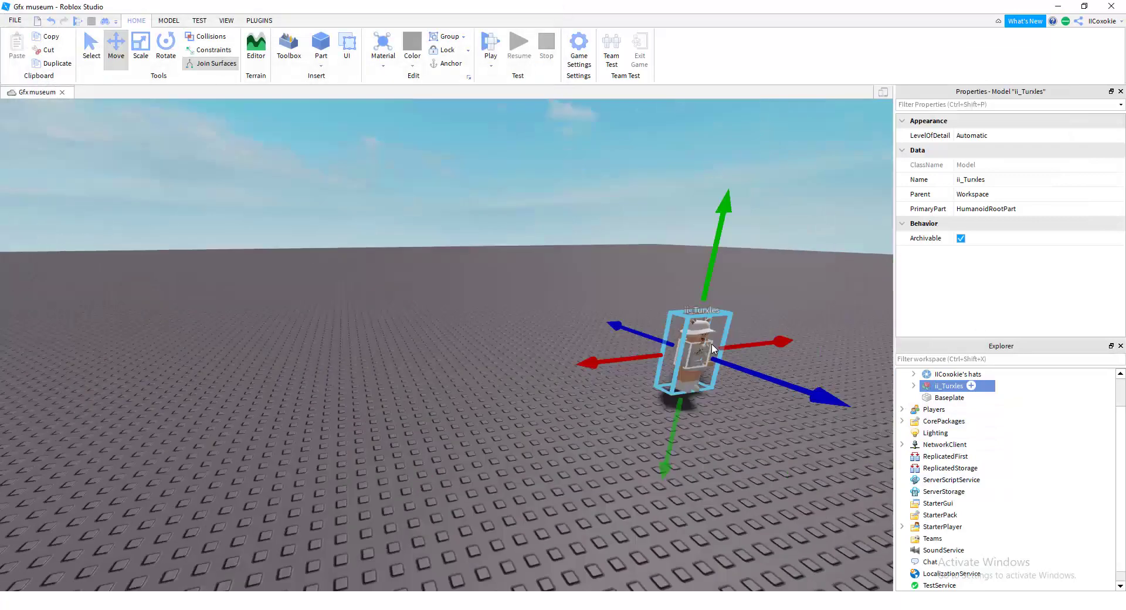
{"action": "left_click", "coordinate": [913, 386]}
{"action": "scroll", "coordinate": [954, 468], "scroll_direction": "down", "scroll_amount": 3}
{"action": "scroll", "coordinate": [955, 463], "scroll_direction": "up", "scroll_amount": 3}
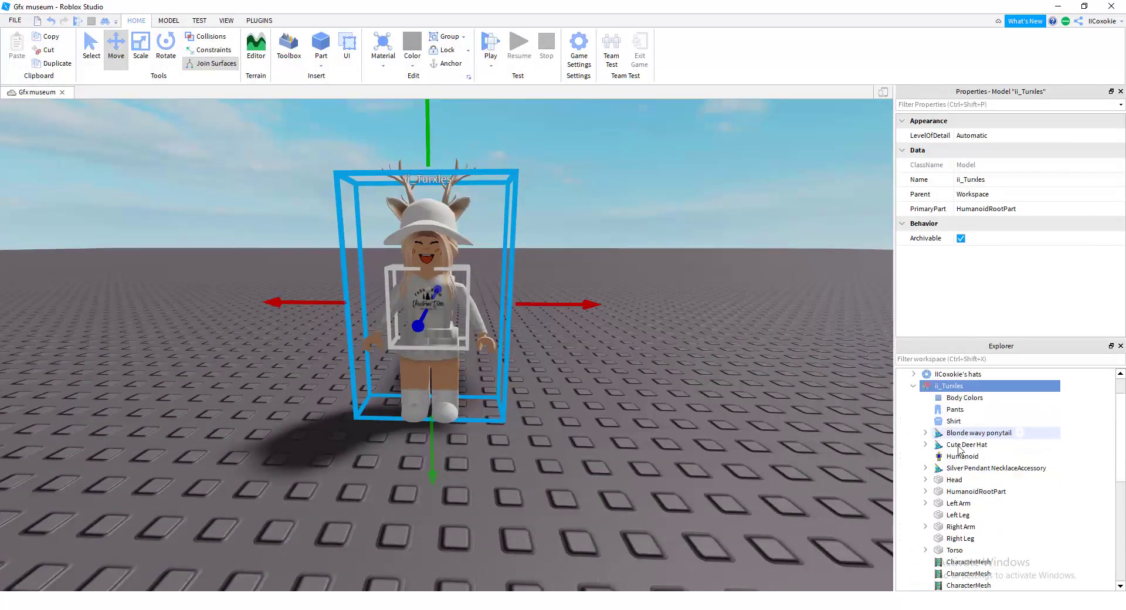
{"action": "left_click", "coordinate": [959, 553]}
{"action": "key", "text": "Delete"}
{"action": "left_click", "coordinate": [958, 539]}
{"action": "left_click", "coordinate": [956, 517]}
{"action": "key", "text": "Delete"}
Export the deer-hat character's remaining head and accessories as turtle, and remove the model from the workspace.
{"action": "left_click", "coordinate": [959, 387]}
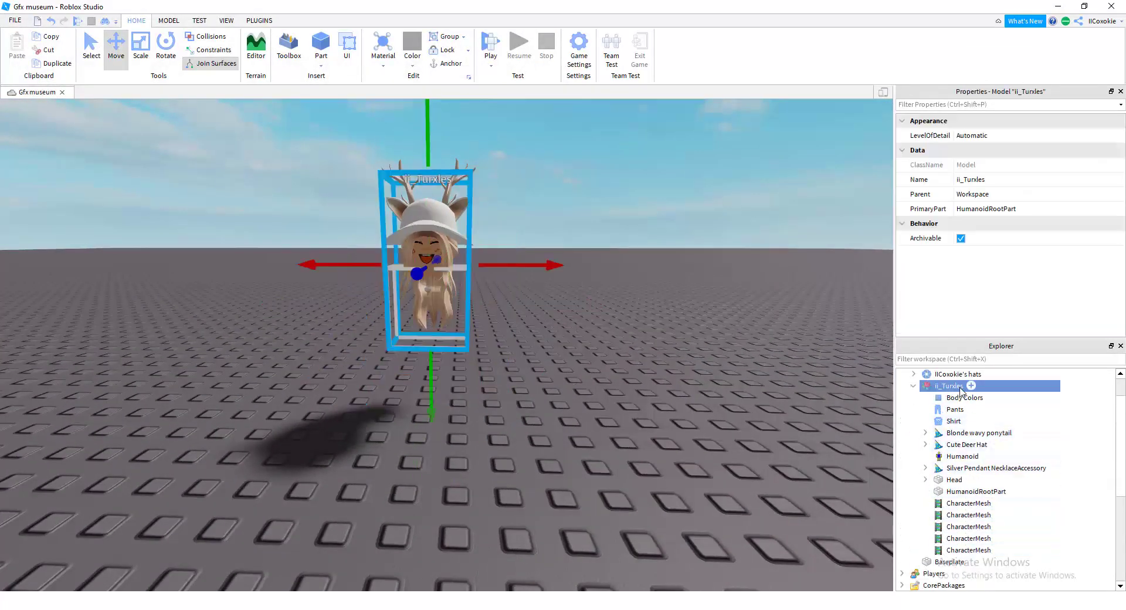
{"action": "right_click", "coordinate": [959, 388]}
{"action": "left_click", "coordinate": [997, 337]}
{"action": "scroll", "coordinate": [53, 141], "scroll_direction": "up", "scroll_amount": 2}
{"action": "left_click", "coordinate": [48, 105]}
{"action": "left_click", "coordinate": [146, 260]}
{"action": "type", "text": "turtle"}
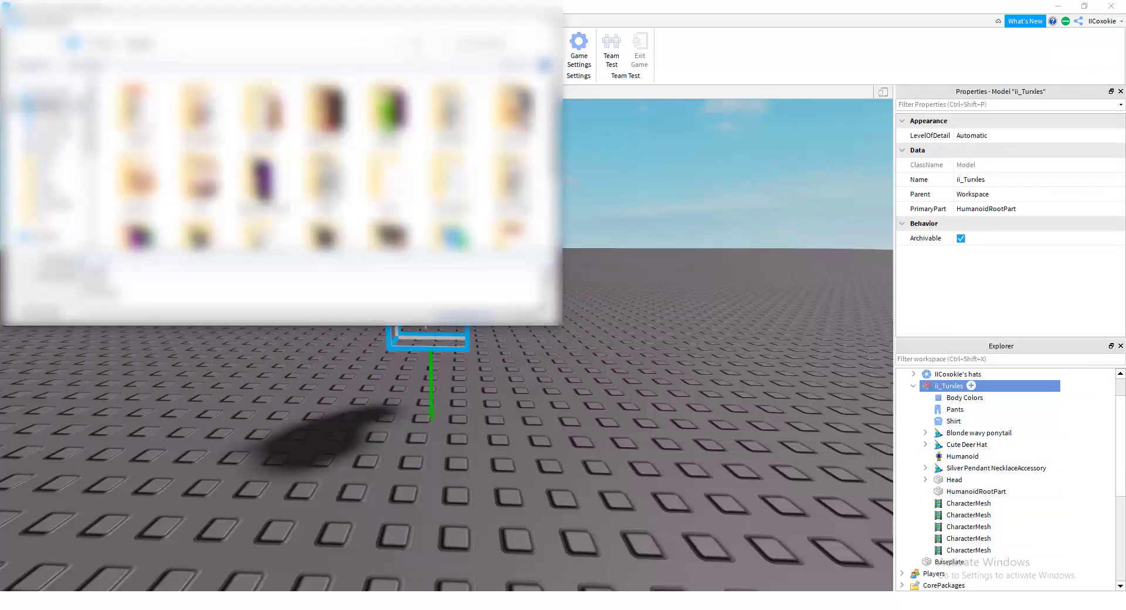
{"action": "key", "text": "Return"}
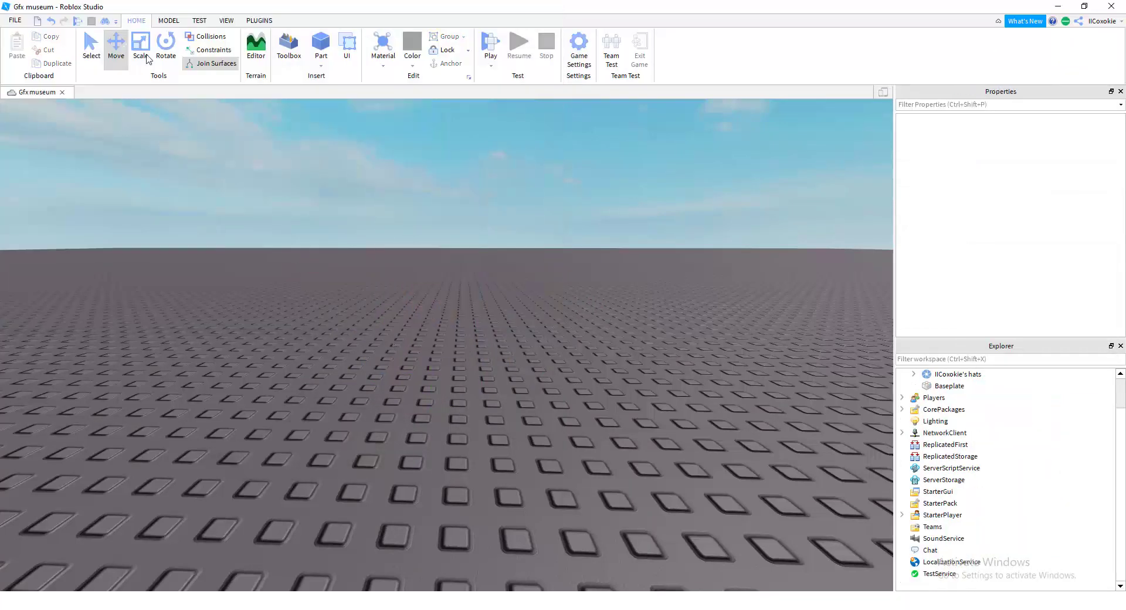
Open the Toolbox, search the models for "room" and browse the results for a suitable one.
{"action": "left_click", "coordinate": [227, 20]}
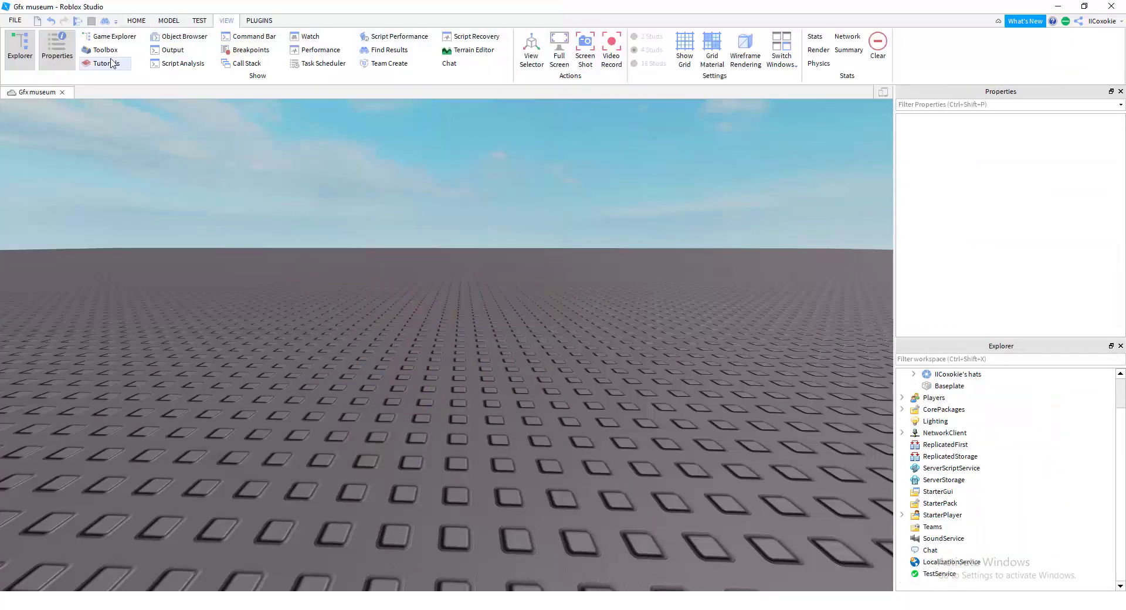
{"action": "left_click", "coordinate": [105, 50]}
{"action": "left_click", "coordinate": [98, 133]}
{"action": "type", "text": "room"}
{"action": "key", "text": "Return"}
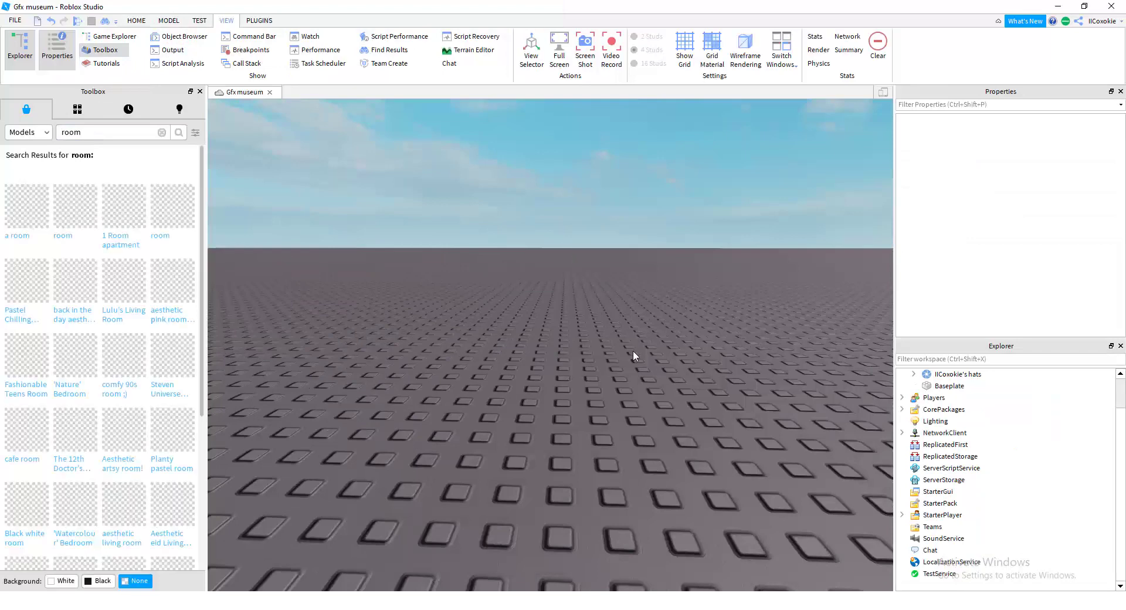
{"action": "scroll", "coordinate": [122, 236], "scroll_direction": "down", "scroll_amount": 3}
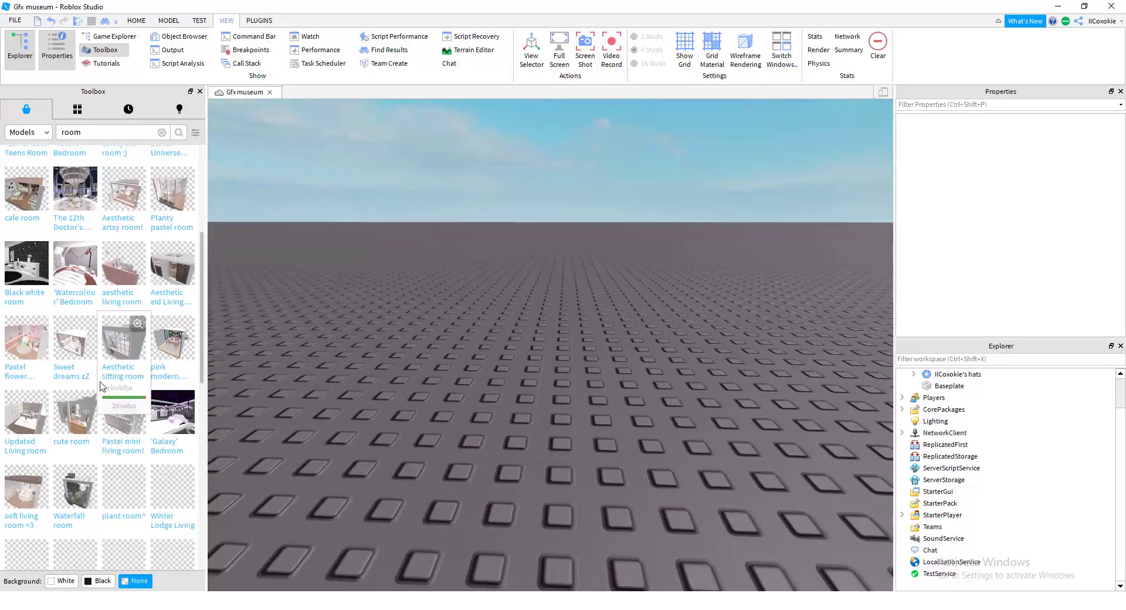
{"action": "scroll", "coordinate": [124, 252], "scroll_direction": "up", "scroll_amount": 3}
{"action": "scroll", "coordinate": [120, 273], "scroll_direction": "down", "scroll_amount": 7}
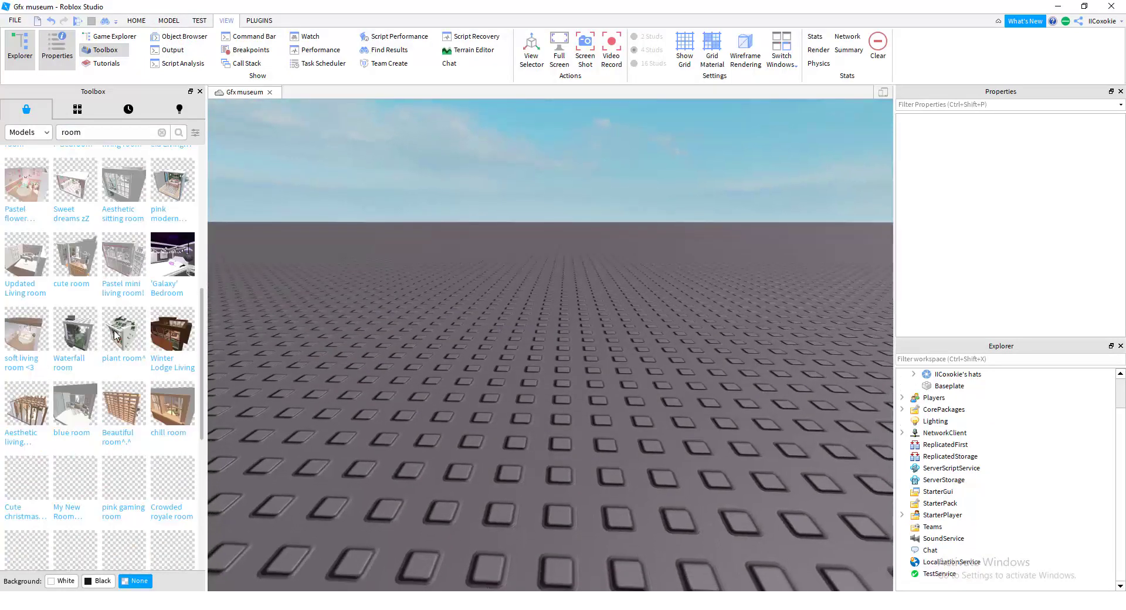
{"action": "scroll", "coordinate": [114, 335], "scroll_direction": "down", "scroll_amount": 3}
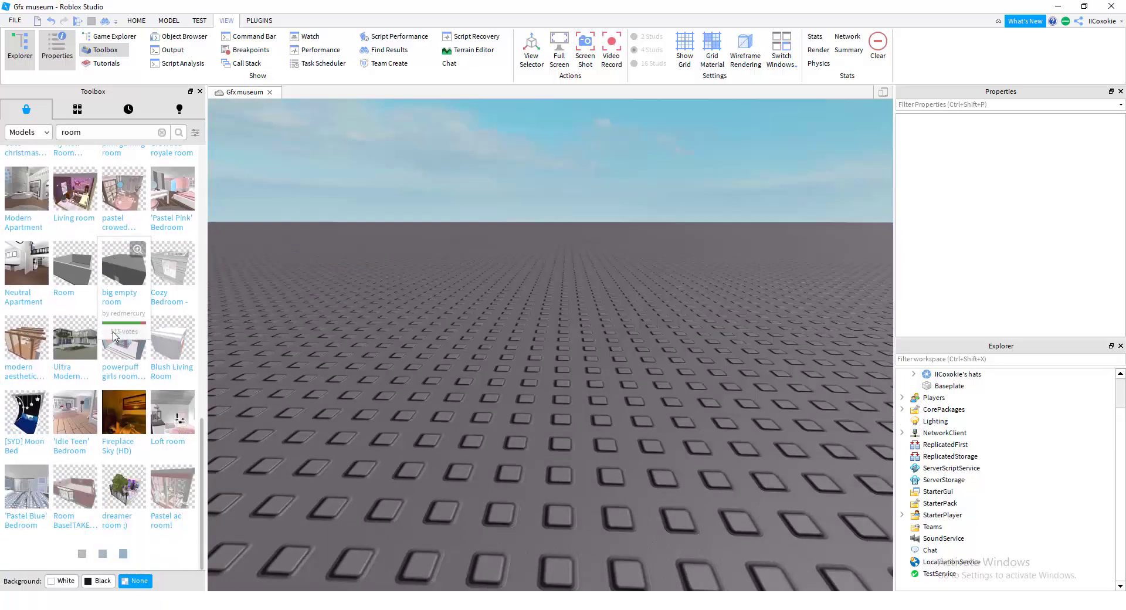
Insert the furnished pink room model from the search results and inspect its interior and open front.
{"action": "key", "text": "d"}
{"action": "right_click_drag", "start_coordinate": [417, 428], "coordinate": [432, 422]}
{"action": "key", "text": "w"}
{"action": "key", "text": "s"}
{"action": "key", "text": "s"}
{"action": "key", "text": "w"}
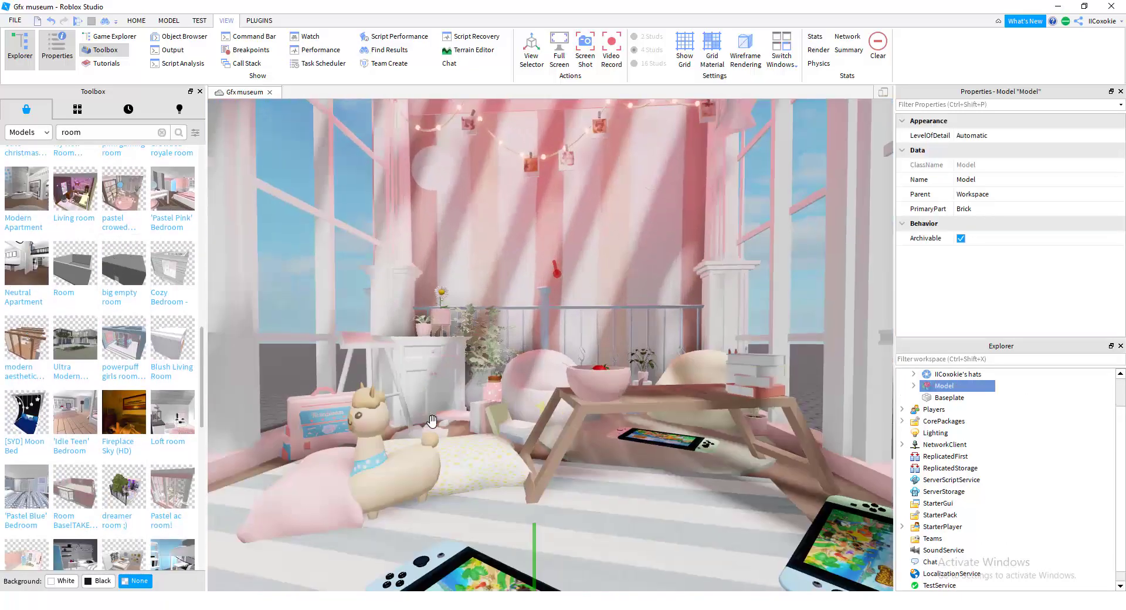
{"action": "key", "text": "s"}
{"action": "key", "text": "s"}
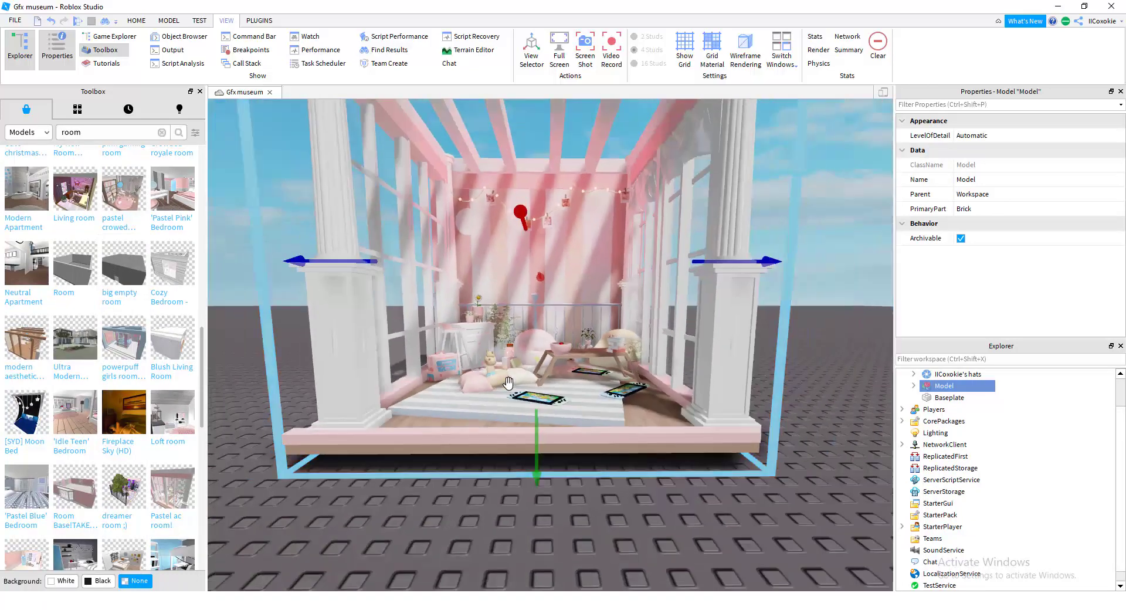
{"action": "right_click_drag", "start_coordinate": [572, 374], "coordinate": [577, 376]}
{"action": "key", "text": "w"}
{"action": "key", "text": "s"}
Export the pink room model into the vid folder on the Desktop with the file name room.
{"action": "right_click", "coordinate": [967, 386]}
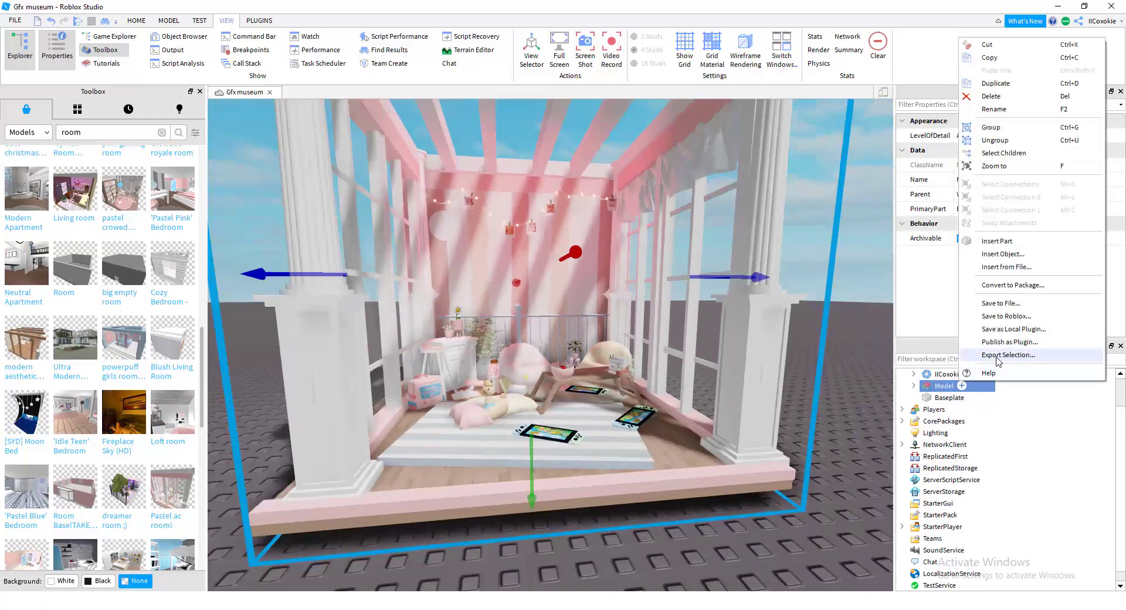
{"action": "left_click", "coordinate": [996, 356]}
{"action": "scroll", "coordinate": [274, 225], "scroll_direction": "down", "scroll_amount": 5}
{"action": "double_click", "coordinate": [327, 146]}
{"action": "left_click", "coordinate": [264, 257]}
{"action": "type", "text": "room"}
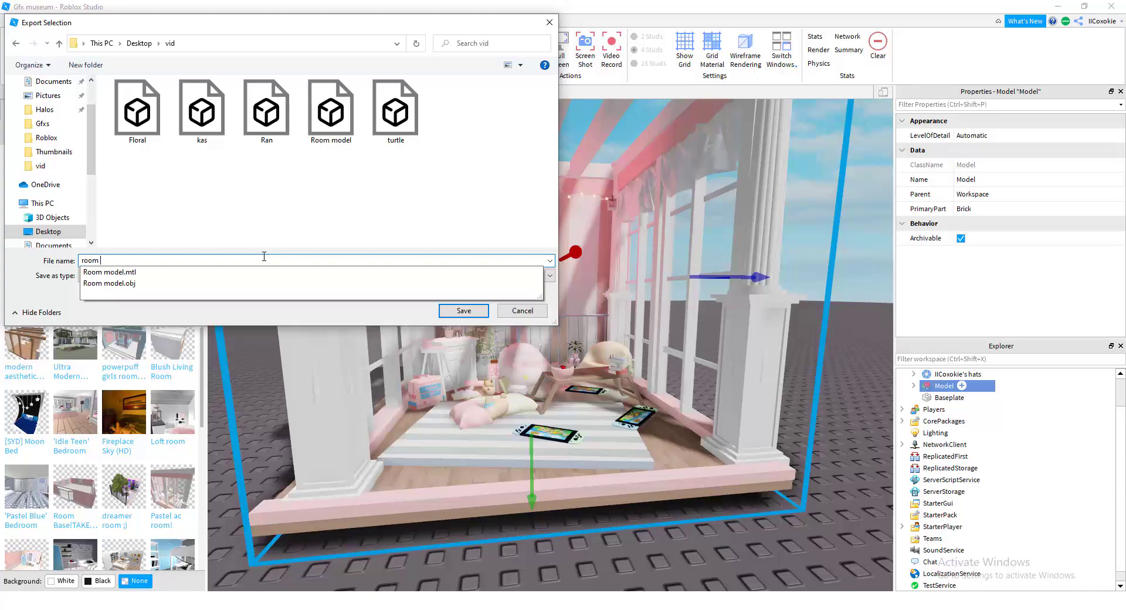
{"action": "key", "text": "Return"}
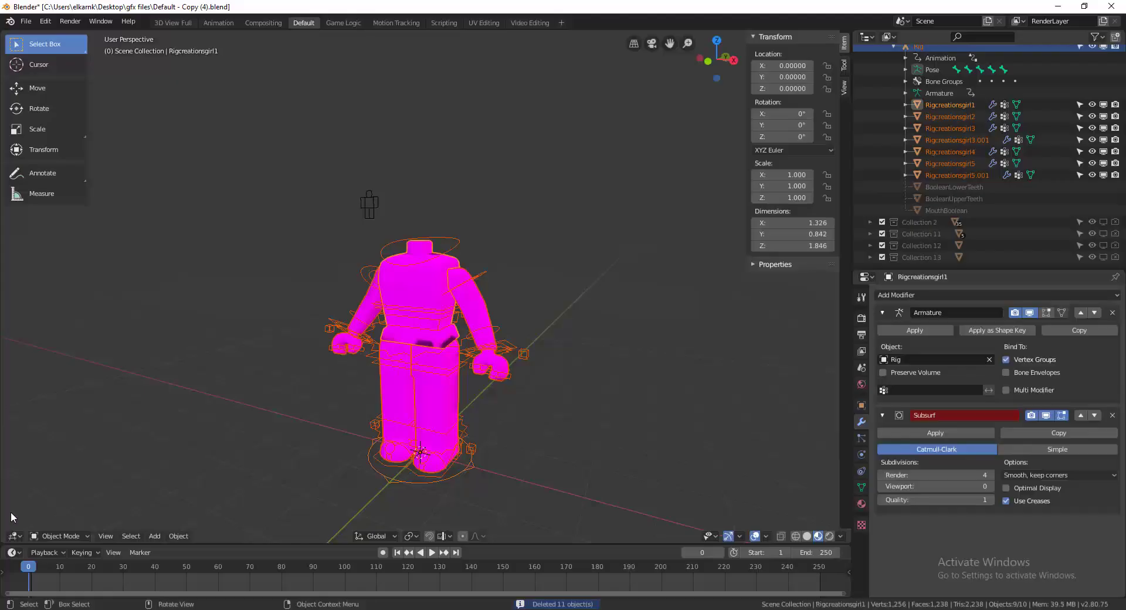
In Blender, replace the timeline with an enlarged Shader Editor and bring the body material's image texture node into view.
{"action": "left_click", "coordinate": [13, 552]}
{"action": "left_click", "coordinate": [50, 489]}
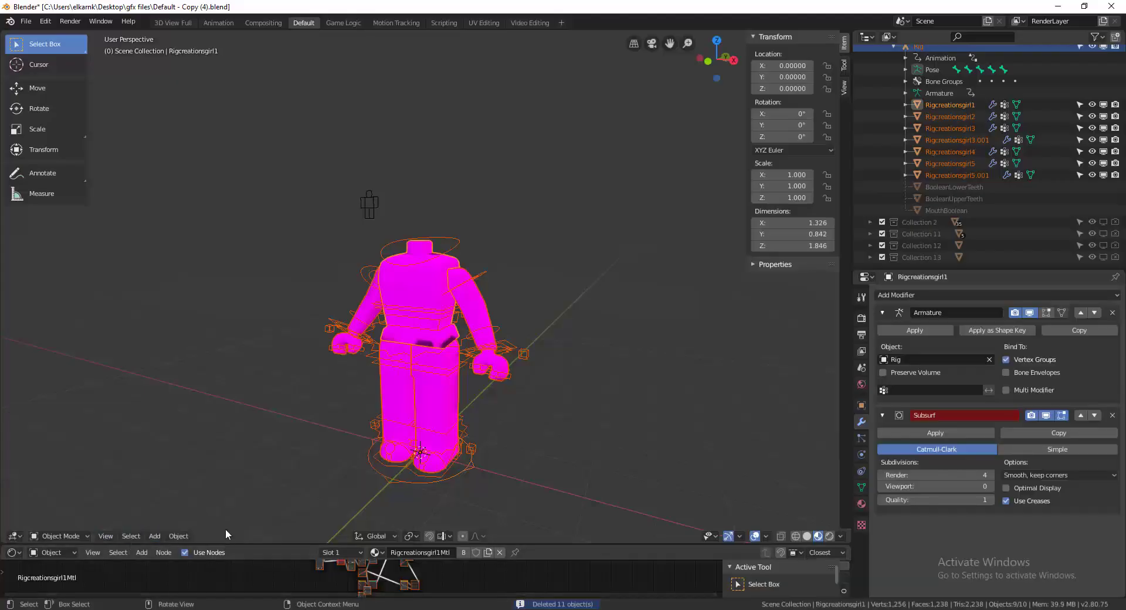
{"action": "left_click_drag", "start_coordinate": [226, 546], "coordinate": [225, 335]}
{"action": "scroll", "coordinate": [287, 455], "scroll_direction": "up", "scroll_amount": 5}
{"action": "scroll", "coordinate": [287, 455], "scroll_direction": "up", "scroll_amount": 4}
{"action": "middle_click_drag", "start_coordinate": [287, 455], "coordinate": [288, 526]}
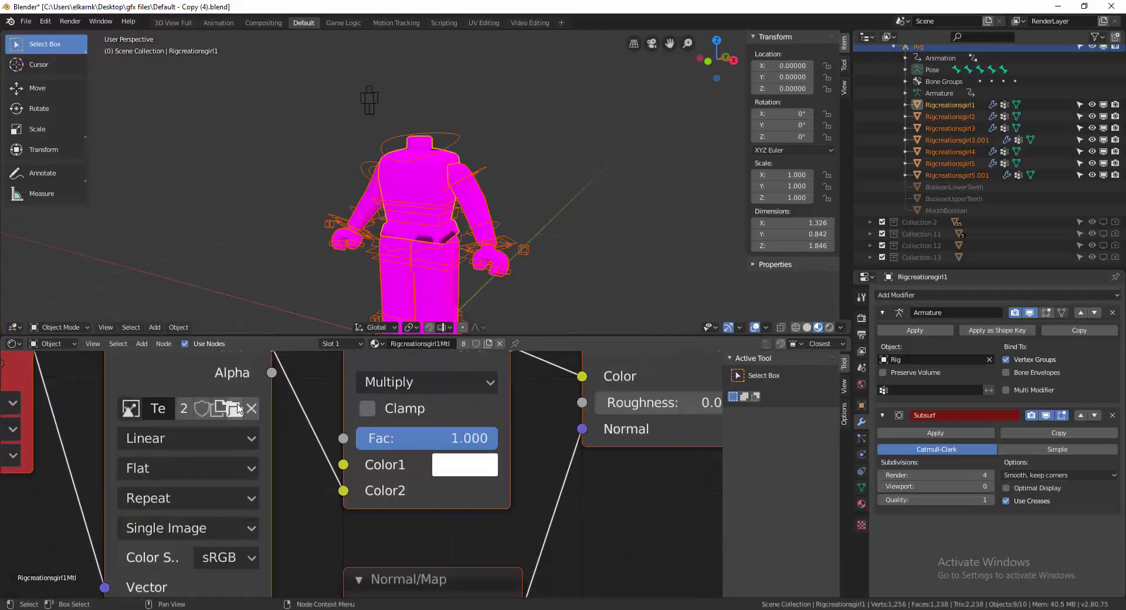
Load Kqshy2Tex.png from the vid folder into the rig body's image texture node.
{"action": "left_click", "coordinate": [232, 408]}
{"action": "double_click", "coordinate": [189, 362]}
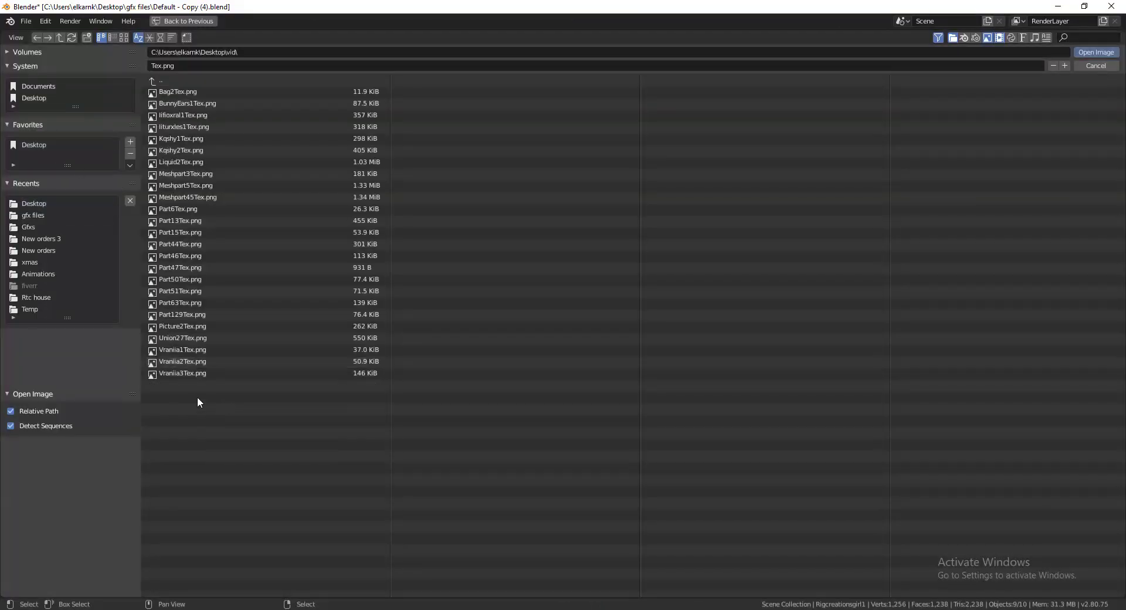
{"action": "double_click", "coordinate": [184, 151]}
Import the kas hed OBJ file from the Desktop and set its Z rotation to 180°.
{"action": "left_click", "coordinate": [26, 21]}
{"action": "mouse_move", "coordinate": [54, 163]}
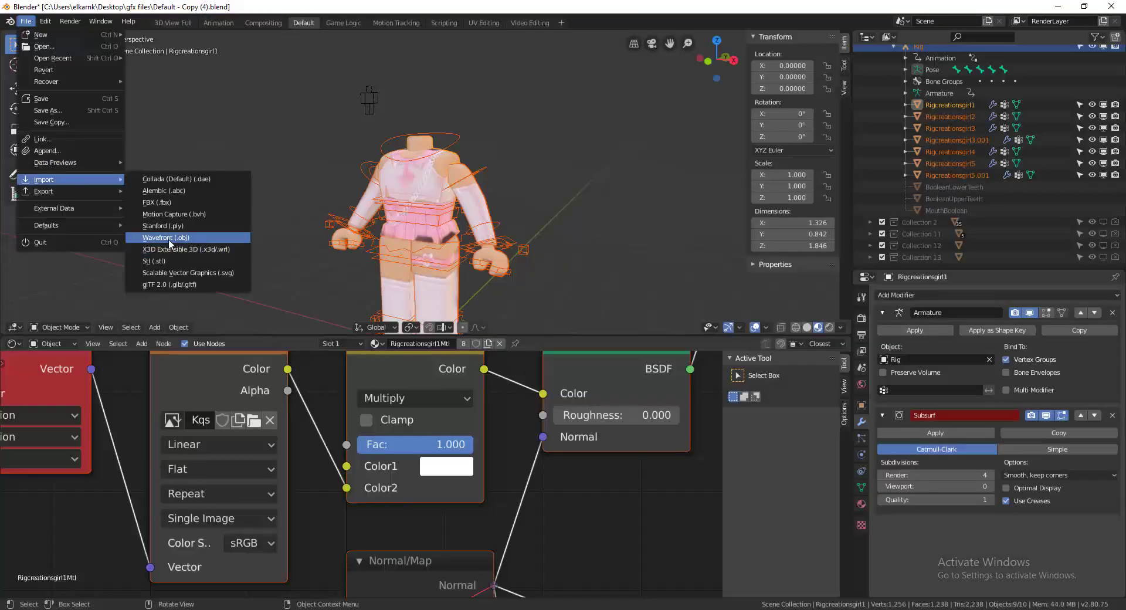
{"action": "left_click", "coordinate": [168, 238]}
{"action": "left_click", "coordinate": [39, 216]}
{"action": "double_click", "coordinate": [167, 421]}
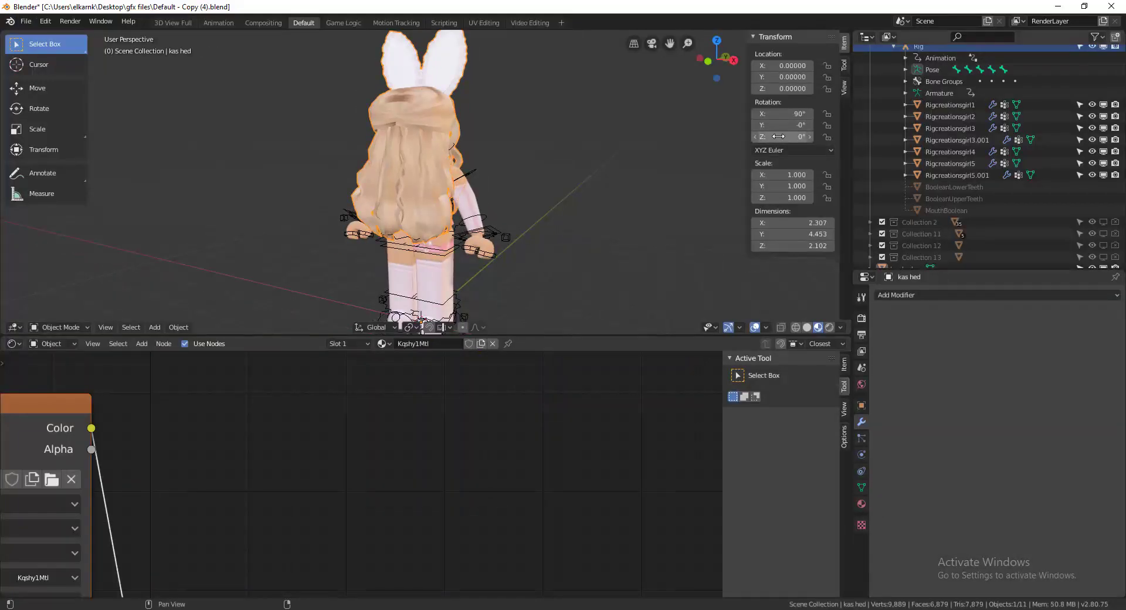
{"action": "key", "text": "Return"}
Replace the base color texture of the kas hed material with Kqshy1Tex.png from the Desktop.
{"action": "left_click", "coordinate": [861, 504]}
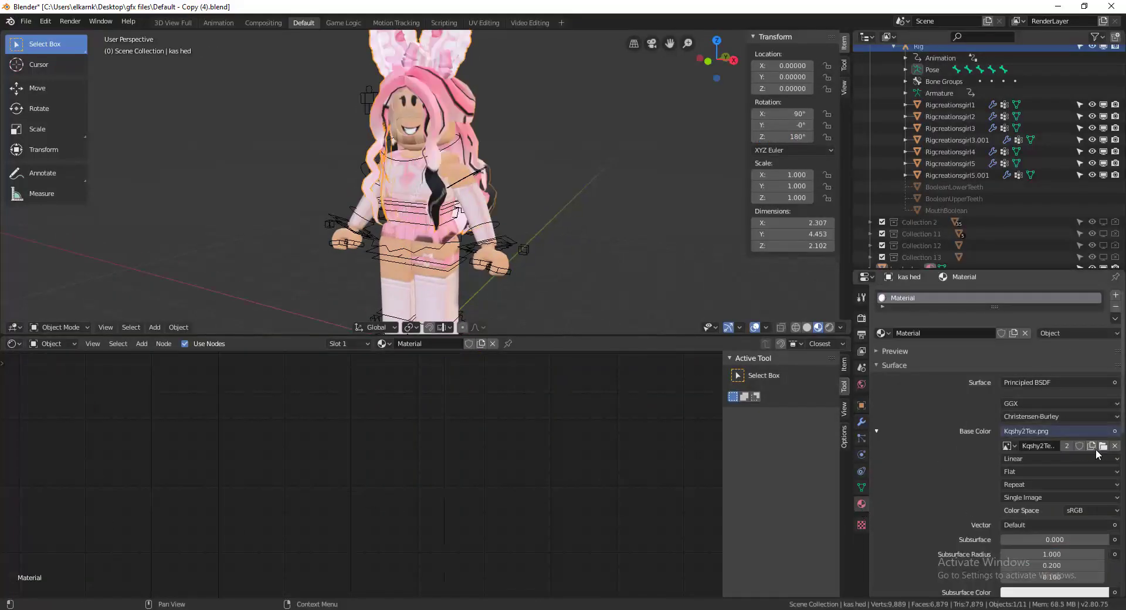
{"action": "left_click", "coordinate": [1097, 449]}
{"action": "left_click", "coordinate": [53, 215]}
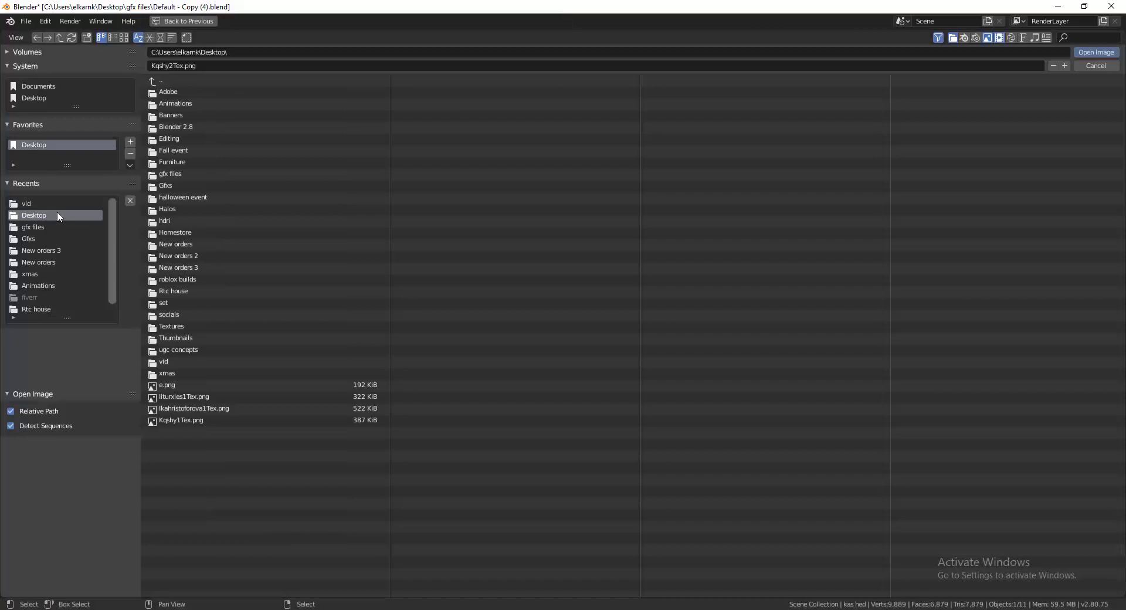
{"action": "double_click", "coordinate": [181, 420]}
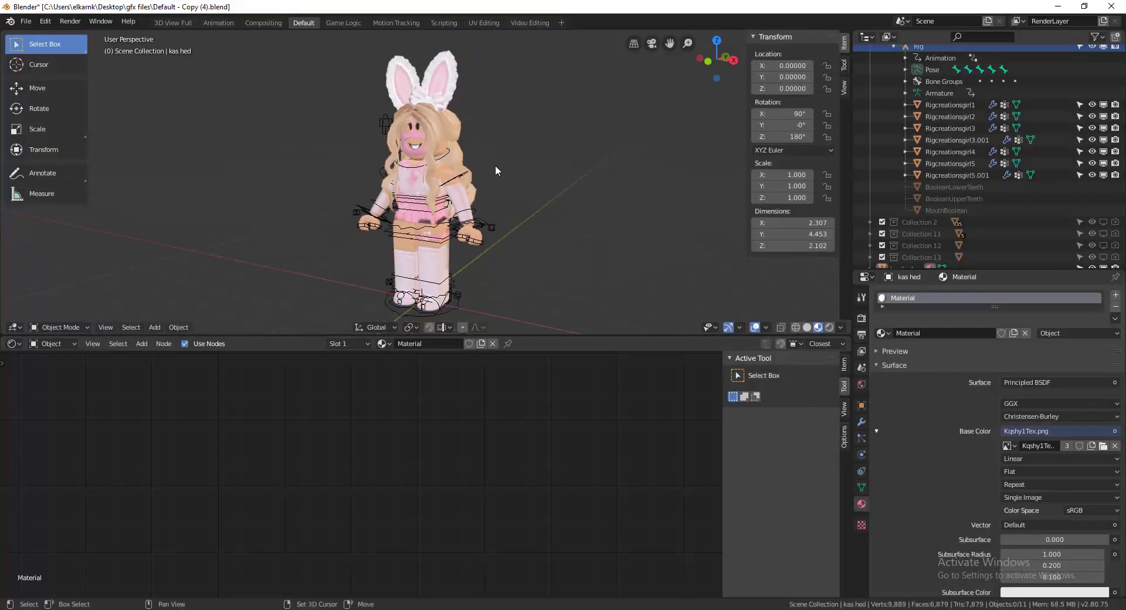
Collapse the Shader Editor to a thin strip so the 3D viewport fills the main area around the character.
{"action": "middle_click_drag", "start_coordinate": [496, 166], "coordinate": [502, 166]}
{"action": "left_click_drag", "start_coordinate": [537, 335], "coordinate": [561, 592]}
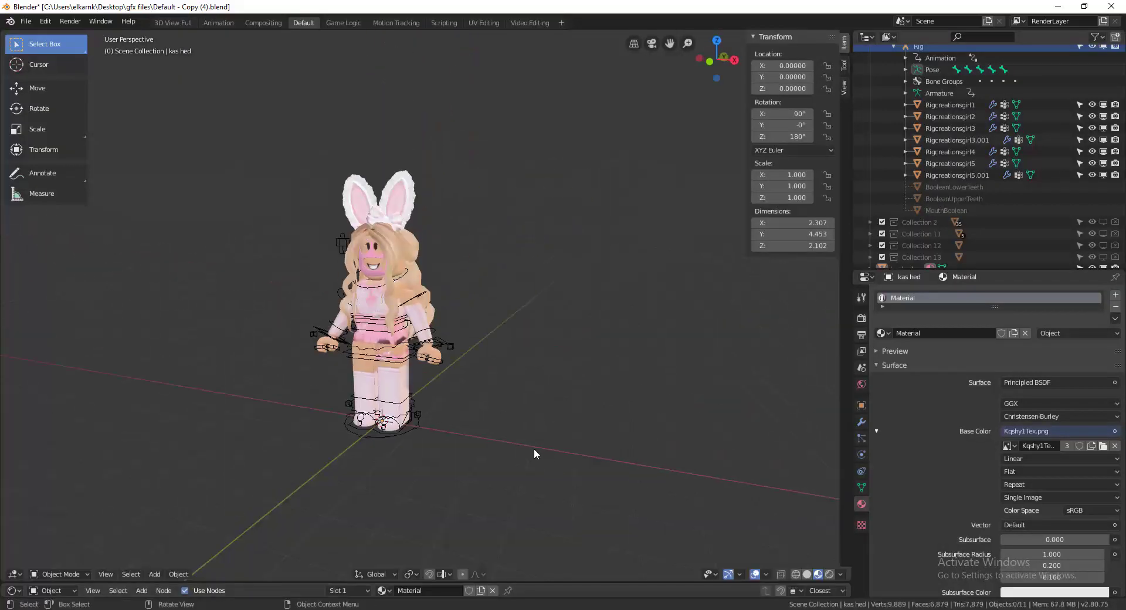
{"action": "key", "text": "shift+grave"}
{"action": "key", "text": "w"}
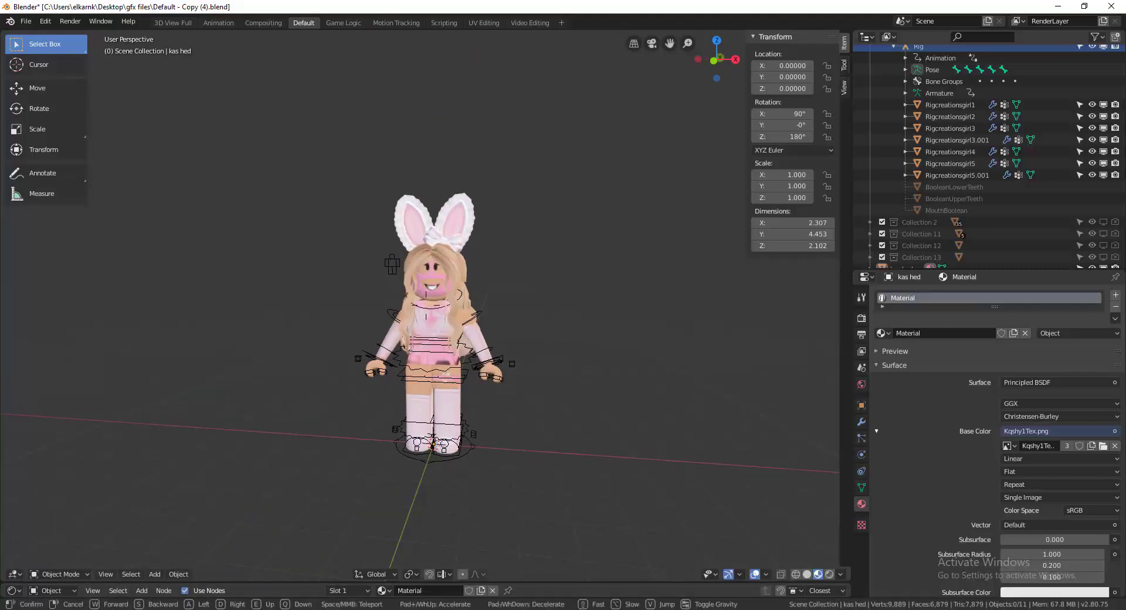
{"action": "left_click", "coordinate": [428, 310]}
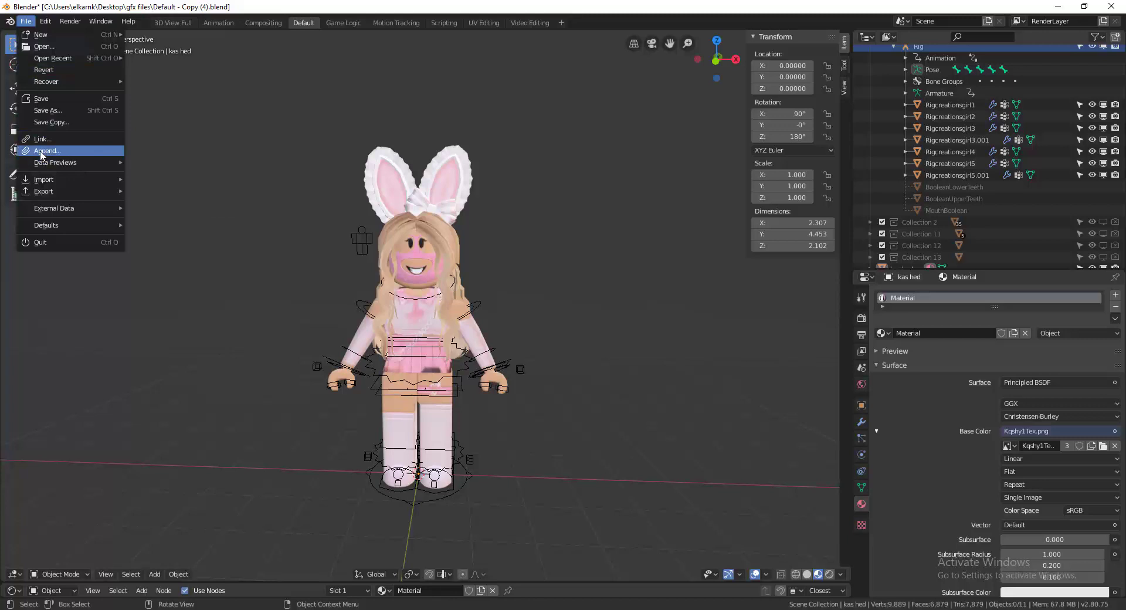
Append all objects from Default - Copy (5).blend in the gfx files folder and move them about 5.5 m along X.
{"action": "left_click", "coordinate": [41, 152]}
{"action": "left_click", "coordinate": [54, 225]}
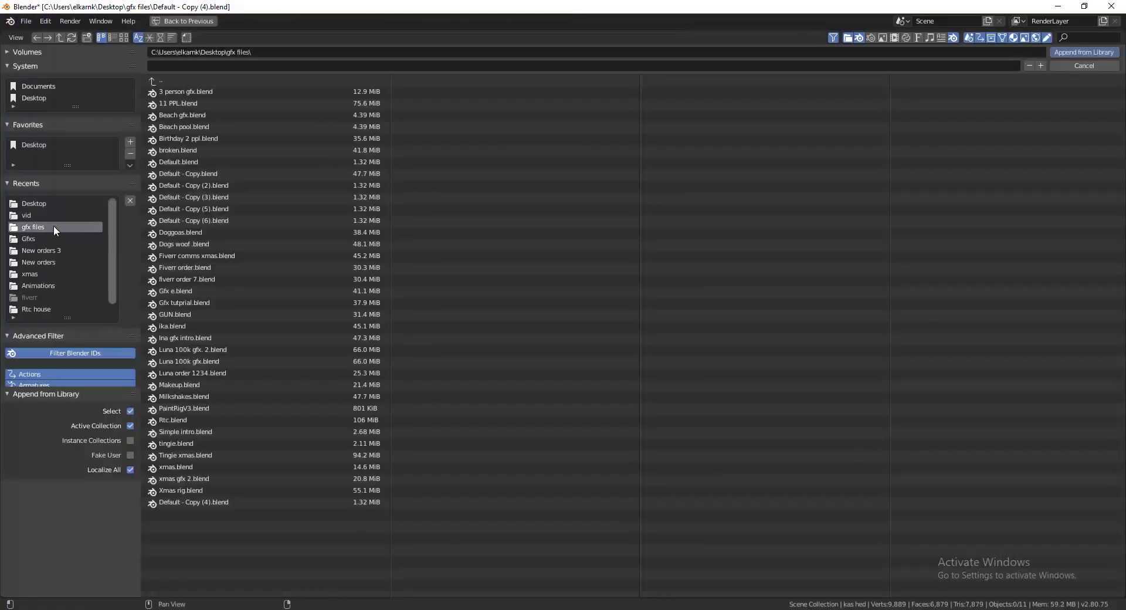
{"action": "double_click", "coordinate": [230, 210]}
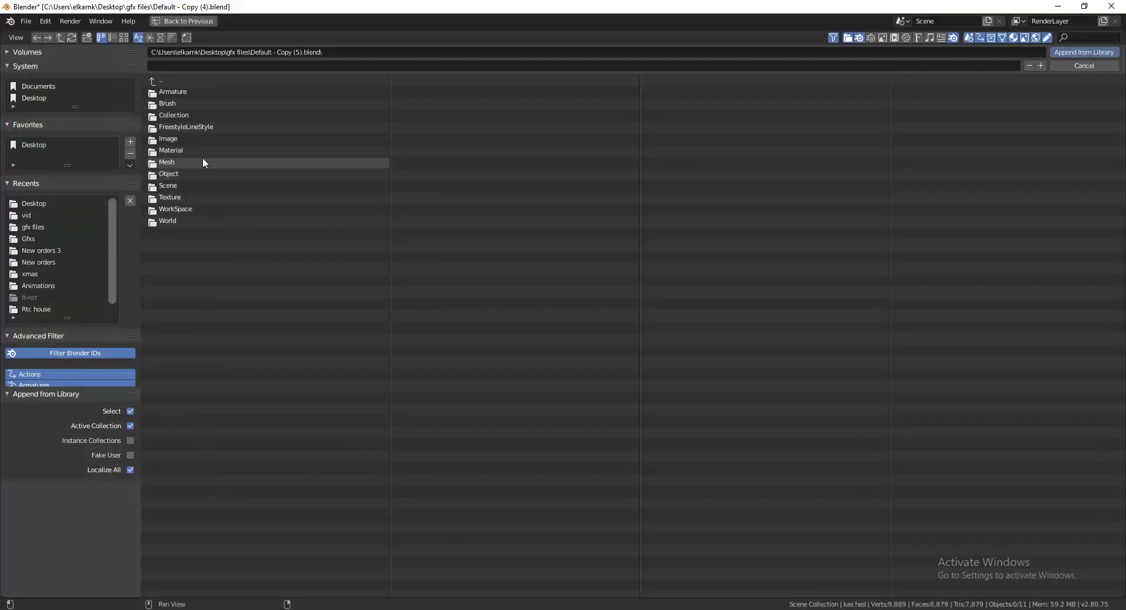
{"action": "double_click", "coordinate": [192, 173]}
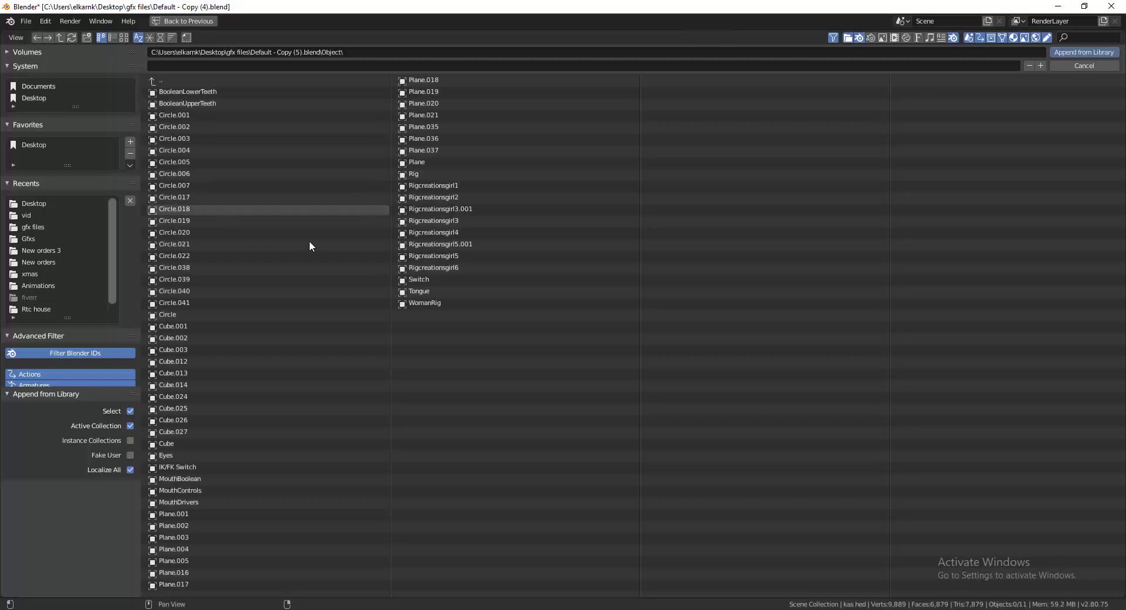
{"action": "key", "text": "a"}
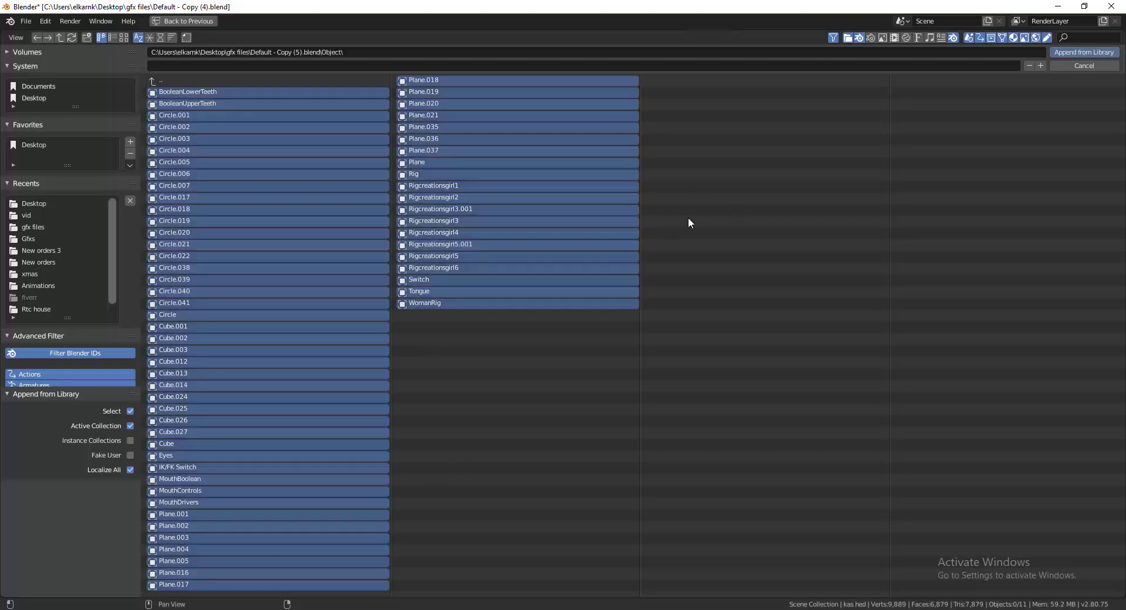
{"action": "left_click", "coordinate": [1094, 52]}
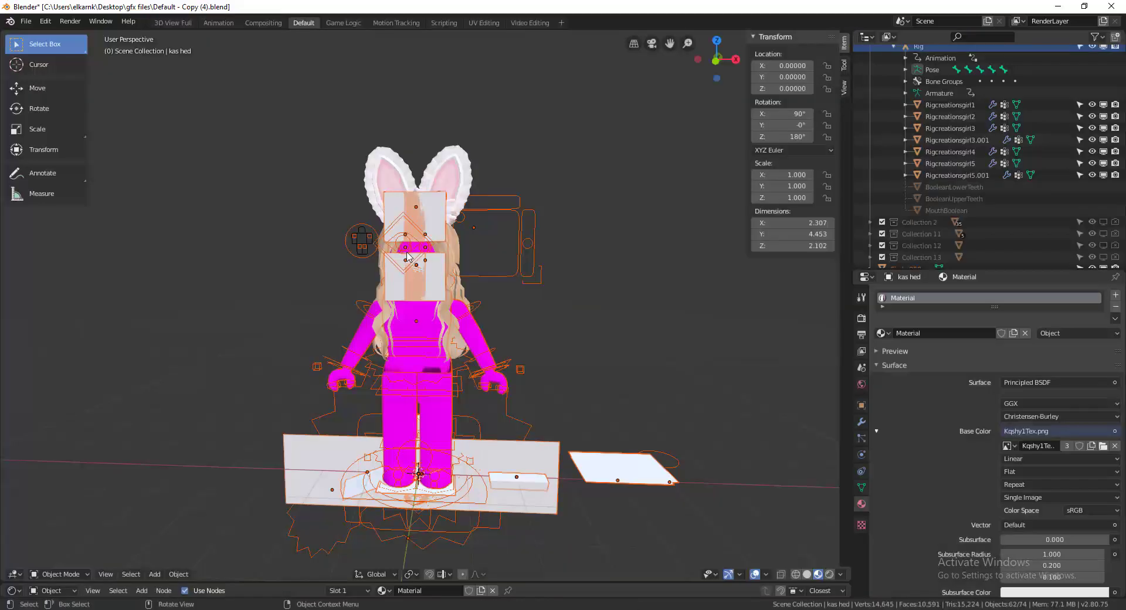
{"action": "left_click", "coordinate": [16, 86]}
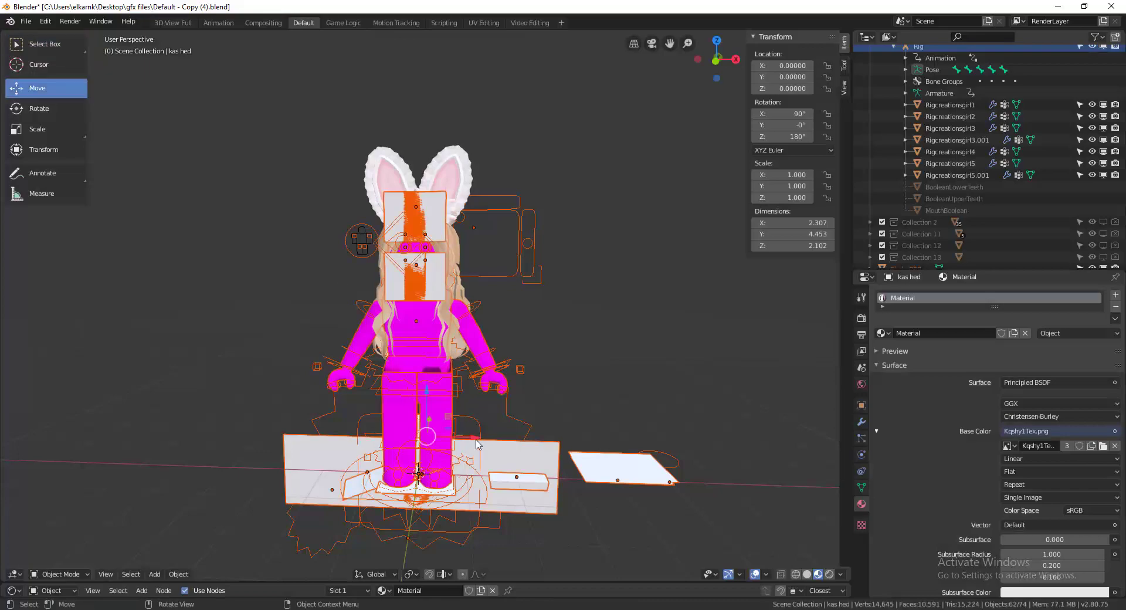
{"action": "left_click_drag", "start_coordinate": [486, 434], "coordinate": [771, 444]}
Exclude the second rig's hands, arms, torso, legs and armature from the selection of appended objects.
{"action": "key", "text": "shift+grave"}
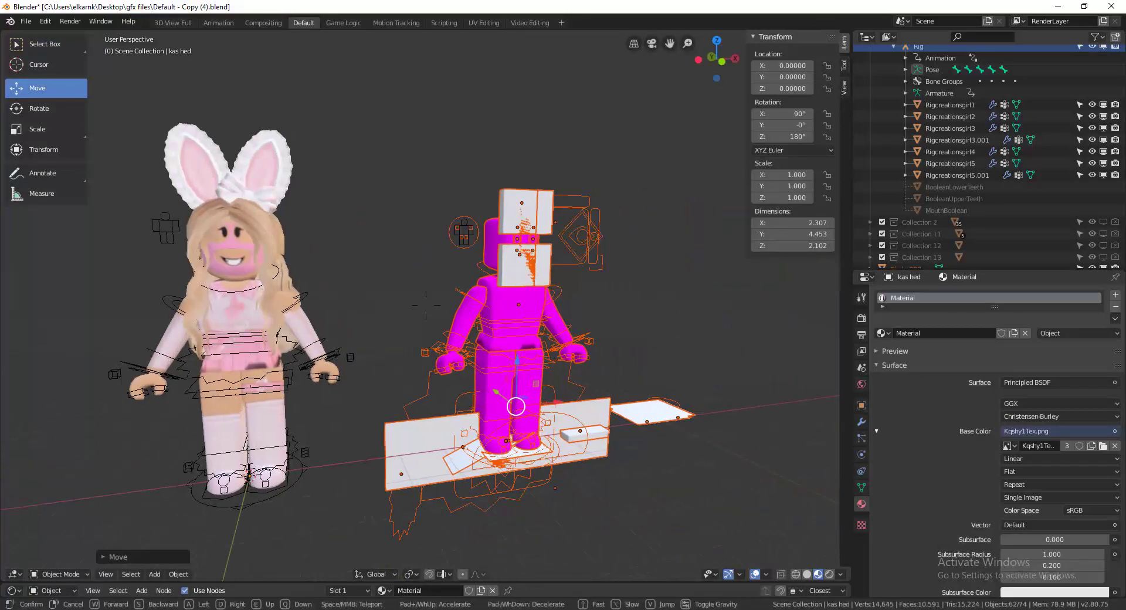
{"action": "key", "text": "w"}
{"action": "left_click", "coordinate": [316, 270]}
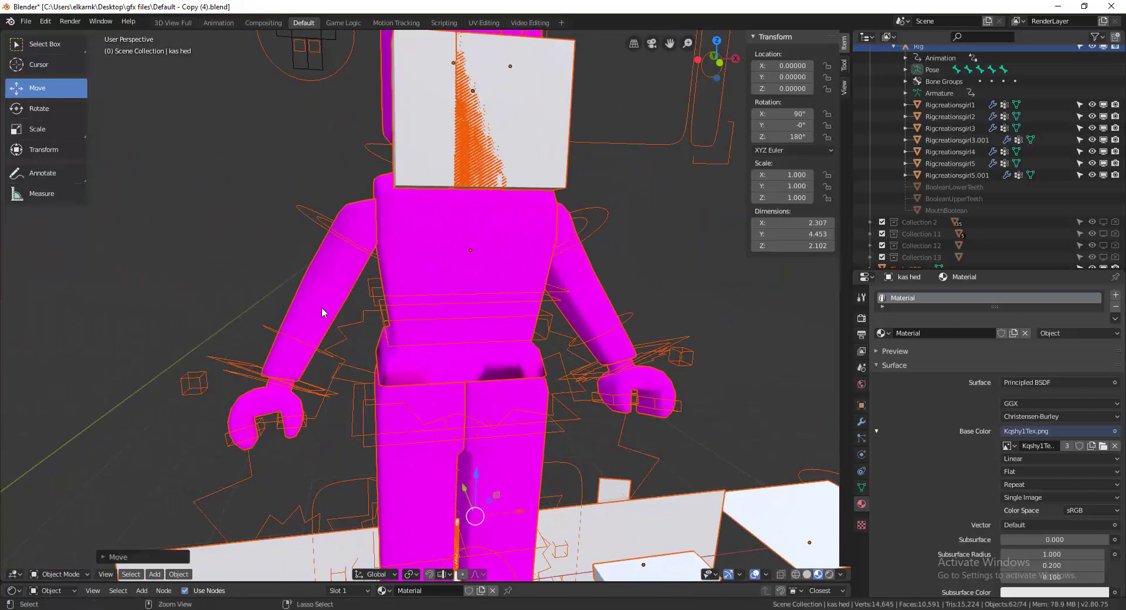
{"action": "left_click", "coordinate": [18, 44]}
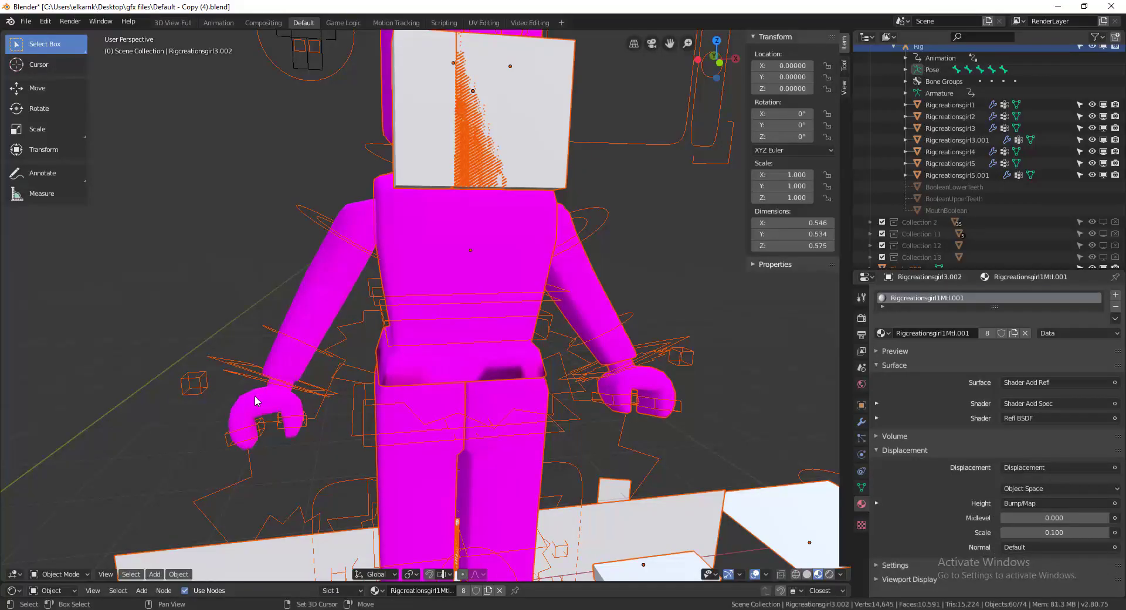
{"action": "left_click", "coordinate": [452, 275]}
{"action": "left_click", "coordinate": [428, 253]}
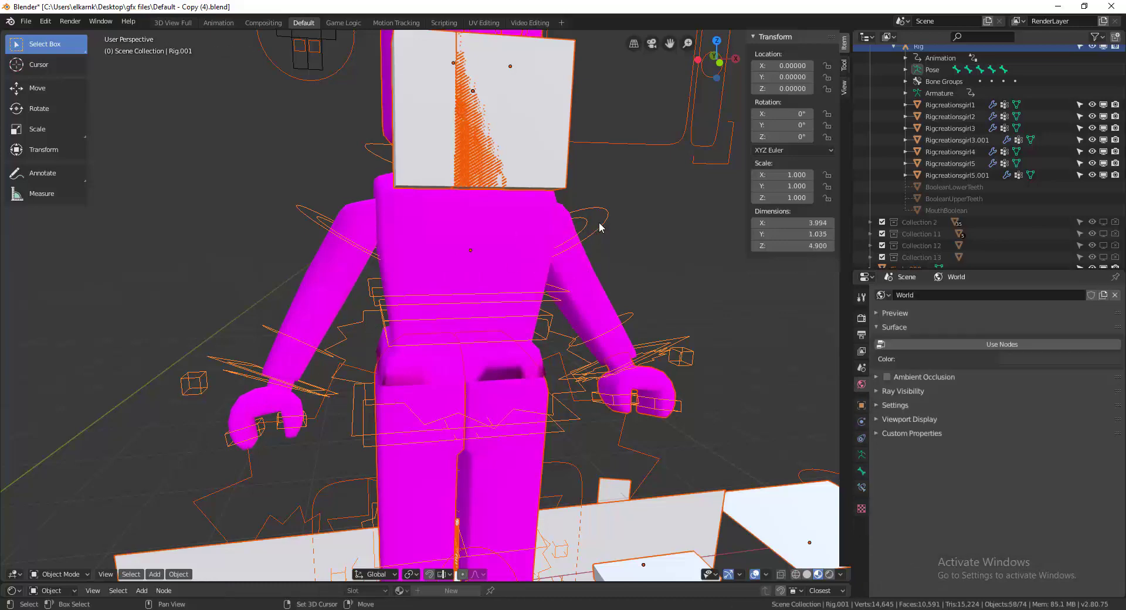
{"action": "left_click", "coordinate": [518, 405]}
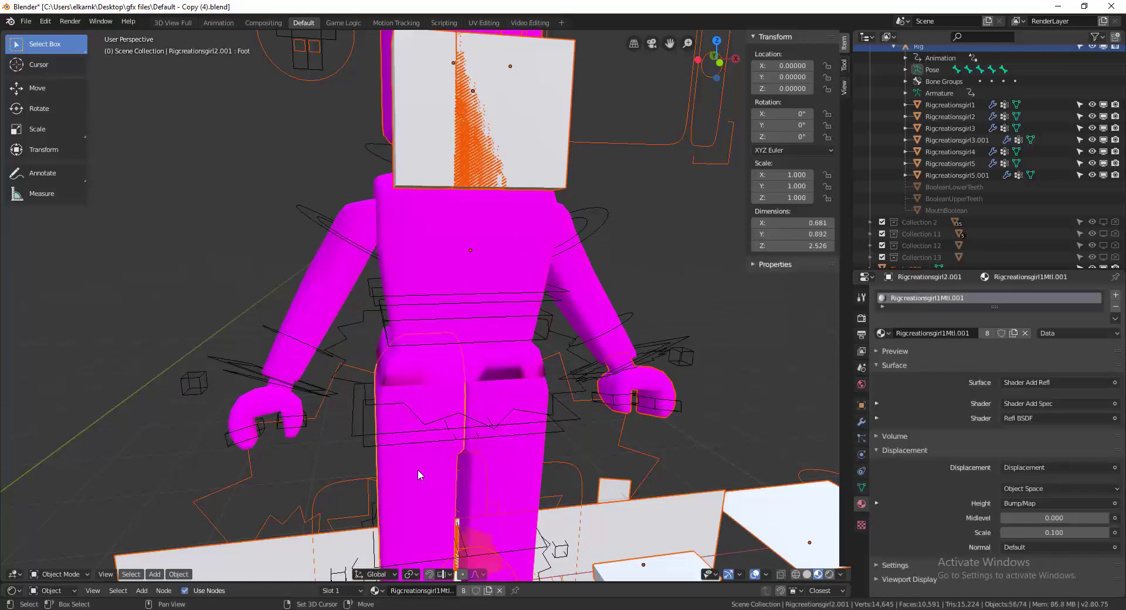
{"action": "left_click", "coordinate": [402, 466]}
Exclude the base ring, the remaining hand and the remaining leg from the selection and delete all other appended objects.
{"action": "key", "text": "shift+grave"}
{"action": "left_click", "coordinate": [433, 353]}
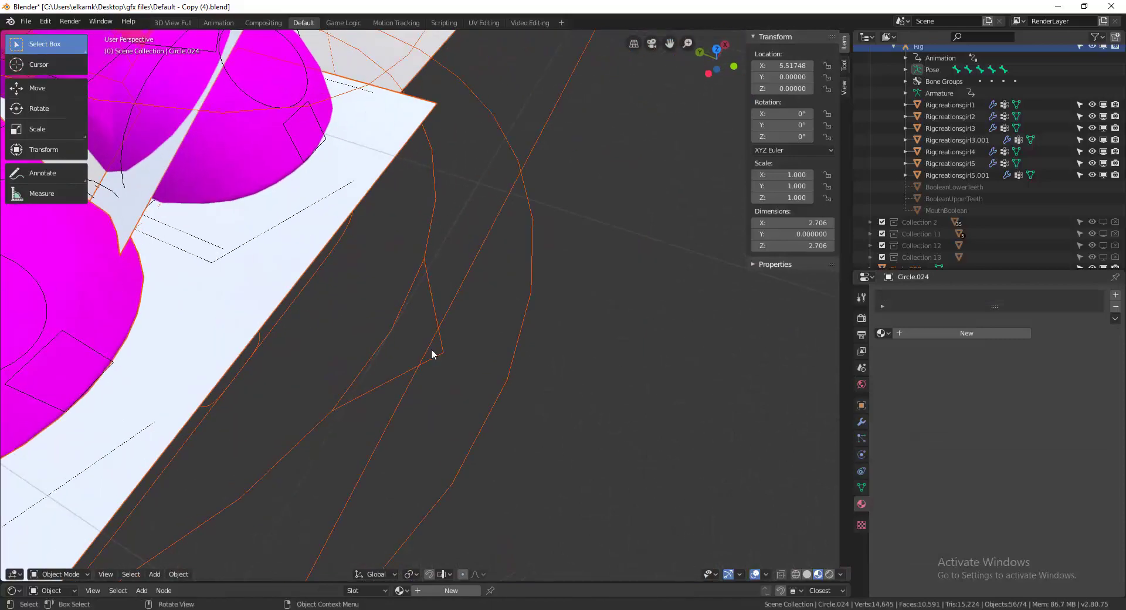
{"action": "double_click", "coordinate": [436, 360], "text": "shift"}
{"action": "key", "text": "shift+grave"}
{"action": "key", "text": "s"}
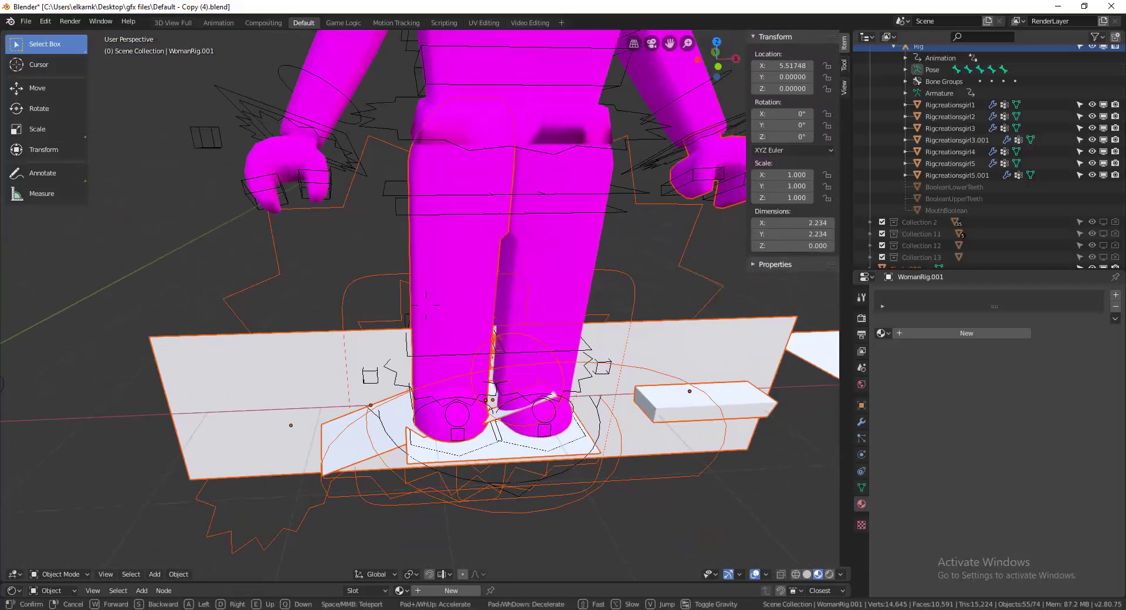
{"action": "left_click", "coordinate": [653, 223]}
{"action": "double_click", "coordinate": [665, 206], "text": "shift"}
{"action": "key", "text": "shift+grave"}
{"action": "key", "text": "s"}
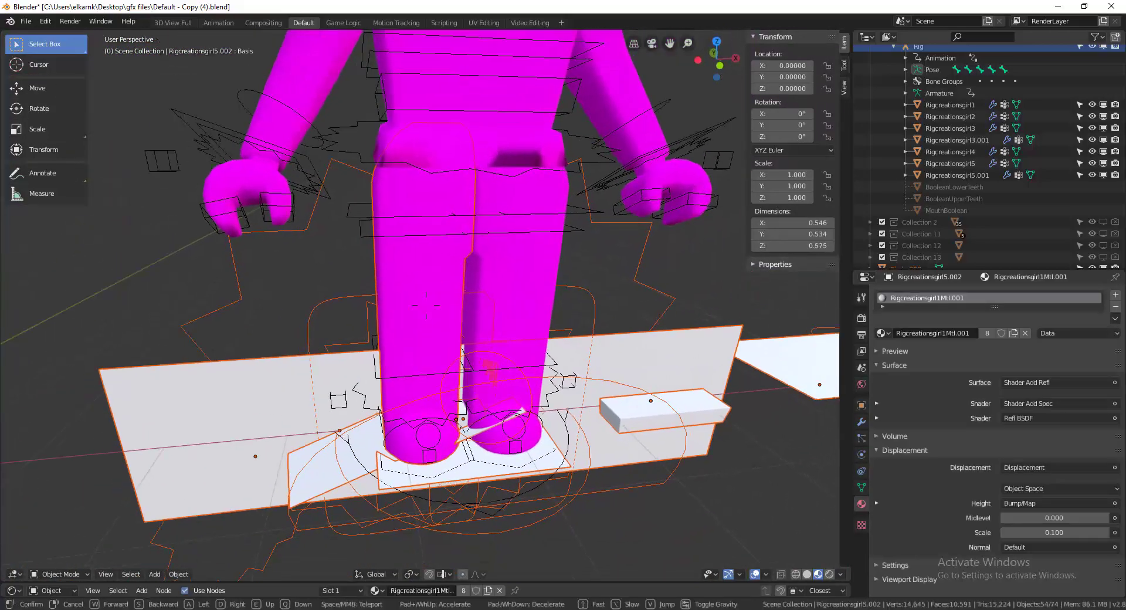
{"action": "left_click", "coordinate": [426, 303]}
{"action": "key", "text": "x"}
{"action": "left_click", "coordinate": [426, 305]}
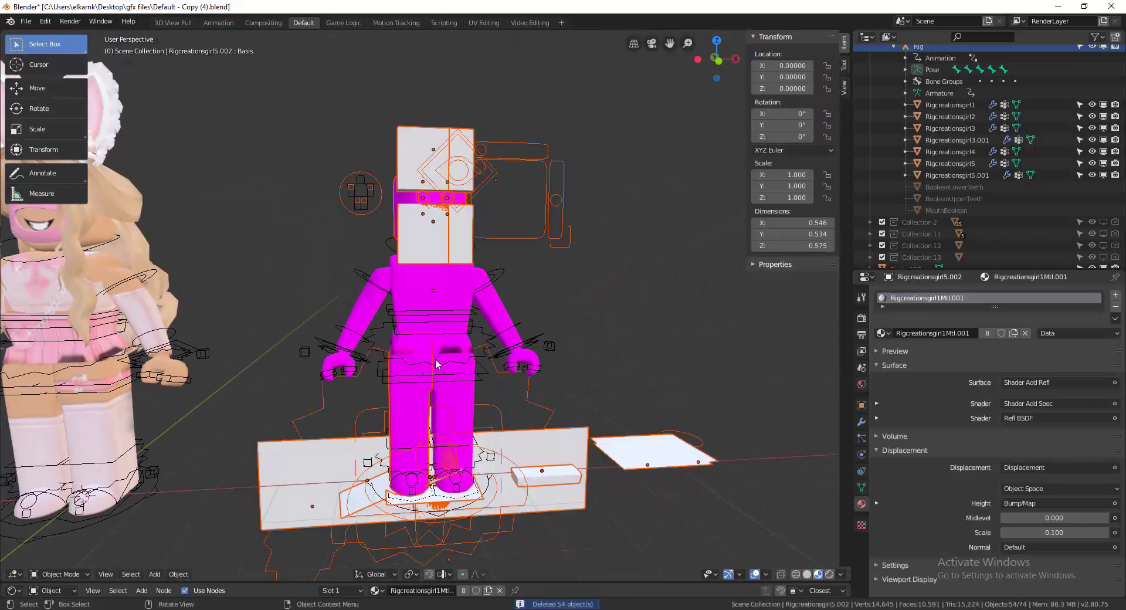
{"action": "double_click", "coordinate": [409, 395], "text": "shift"}
{"action": "key", "text": "x"}
{"action": "left_click", "coordinate": [409, 395]}
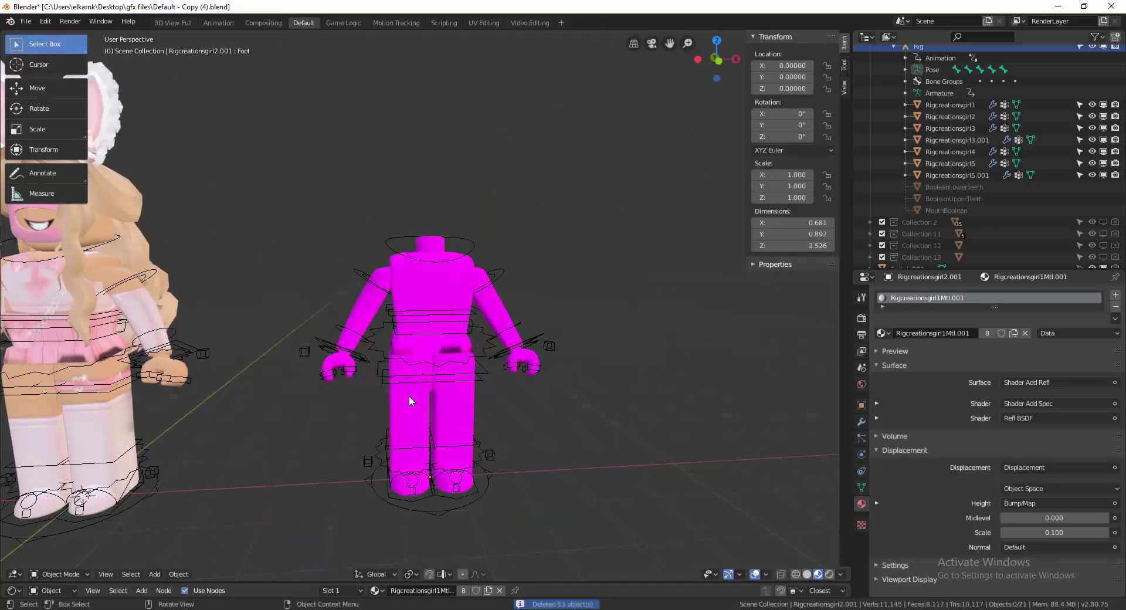
Move the second rig along X closer to the first character and load liturxles1Tex.png from the vid folder into its diffuse texture node.
{"action": "key", "text": "shift+grave"}
{"action": "key", "text": "s"}
{"action": "left_click", "coordinate": [402, 284]}
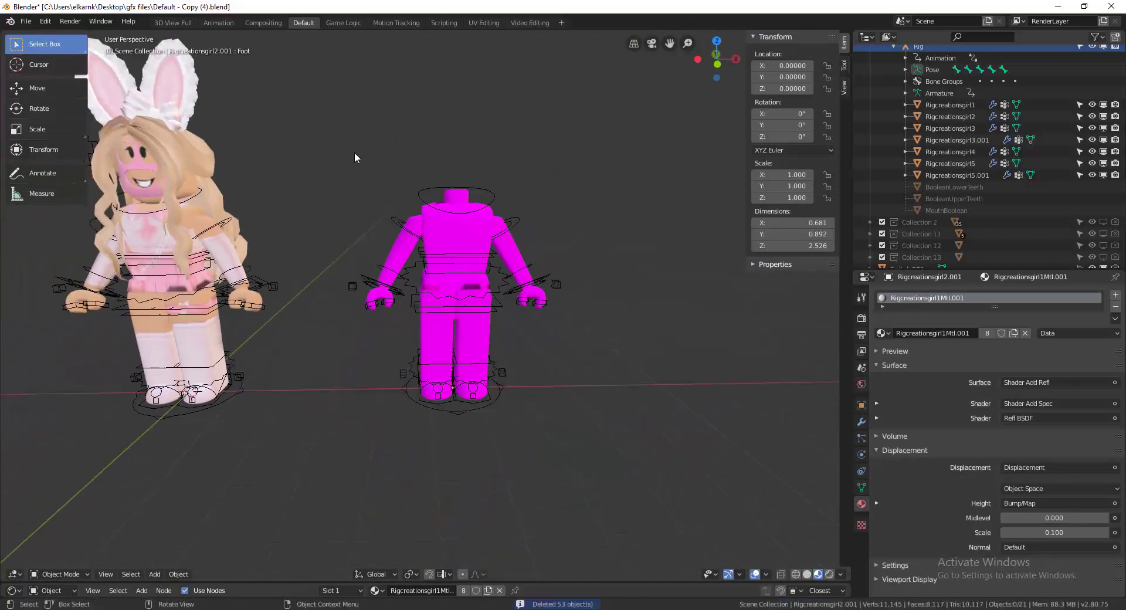
{"action": "left_click_drag", "start_coordinate": [355, 157], "coordinate": [590, 455]}
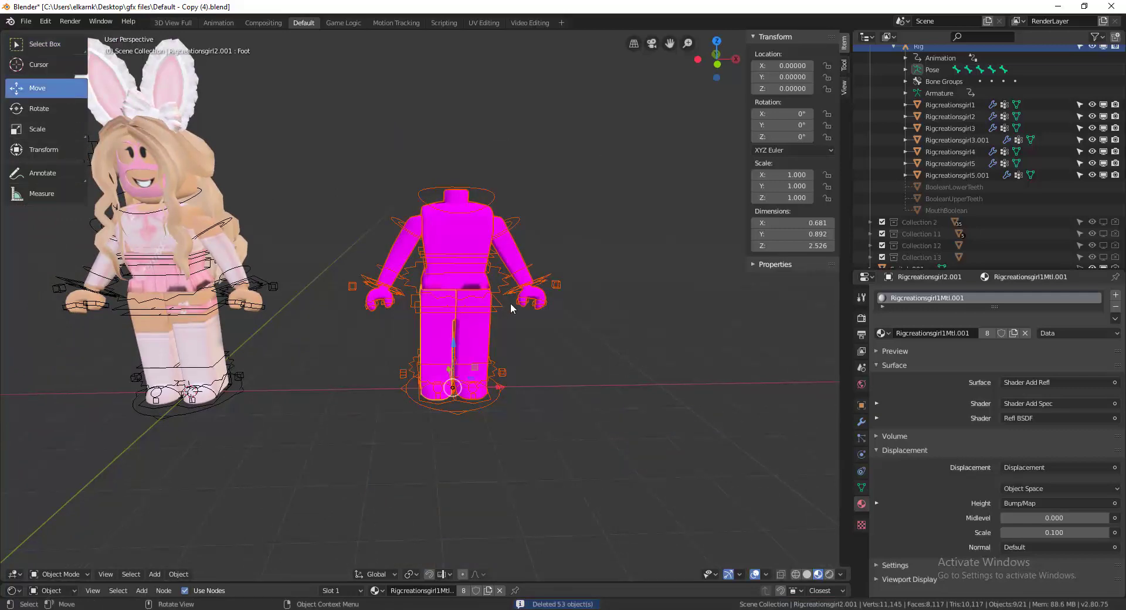
{"action": "left_click_drag", "start_coordinate": [500, 389], "coordinate": [418, 388]}
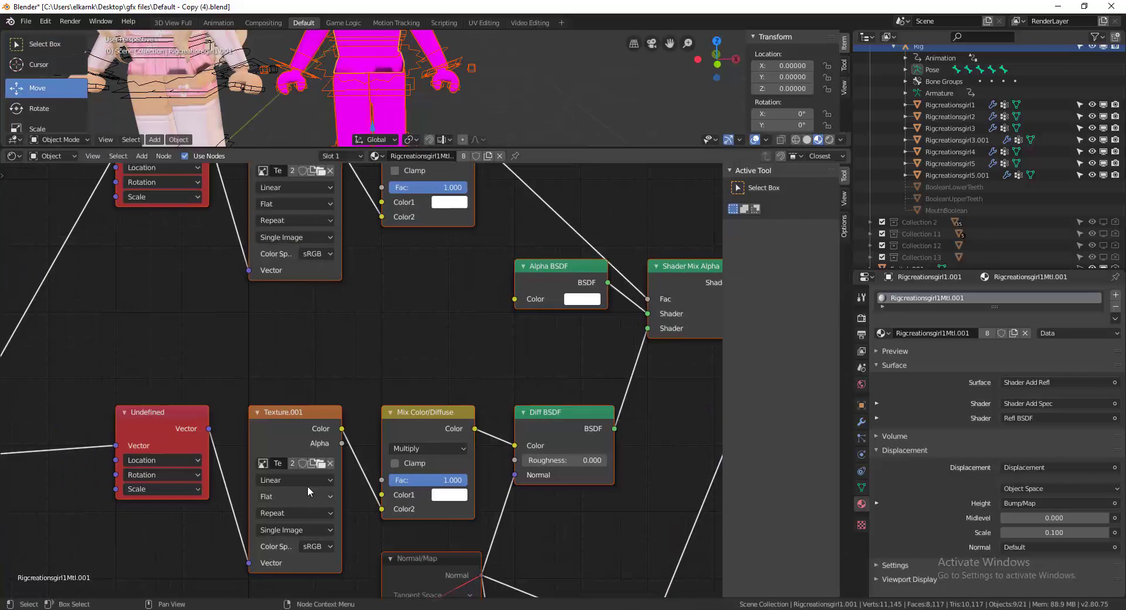
{"action": "left_click", "coordinate": [307, 485]}
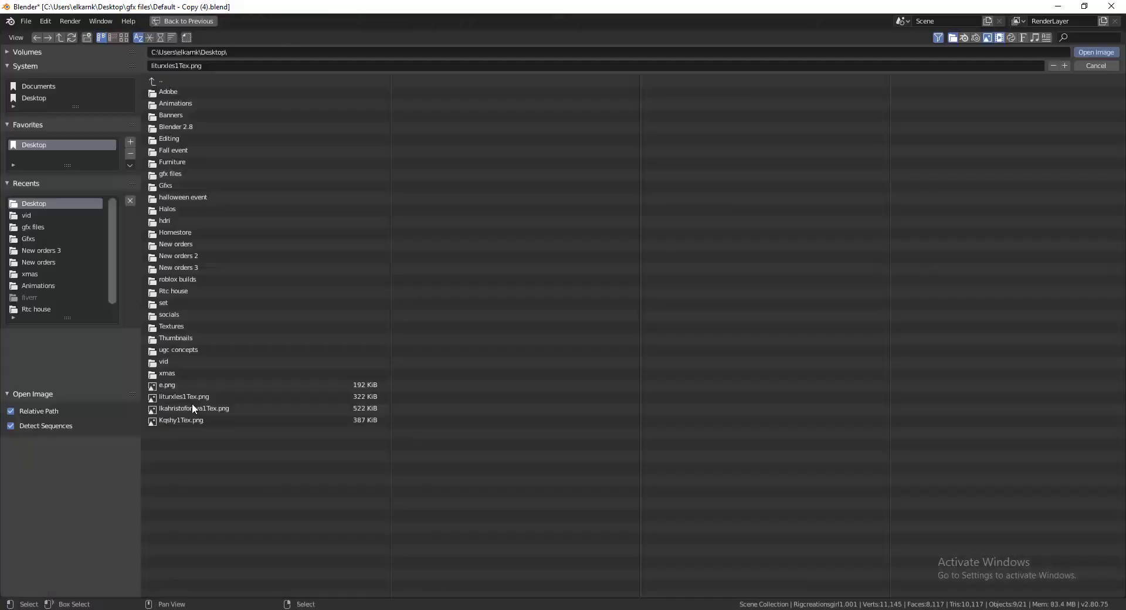
{"action": "double_click", "coordinate": [164, 362]}
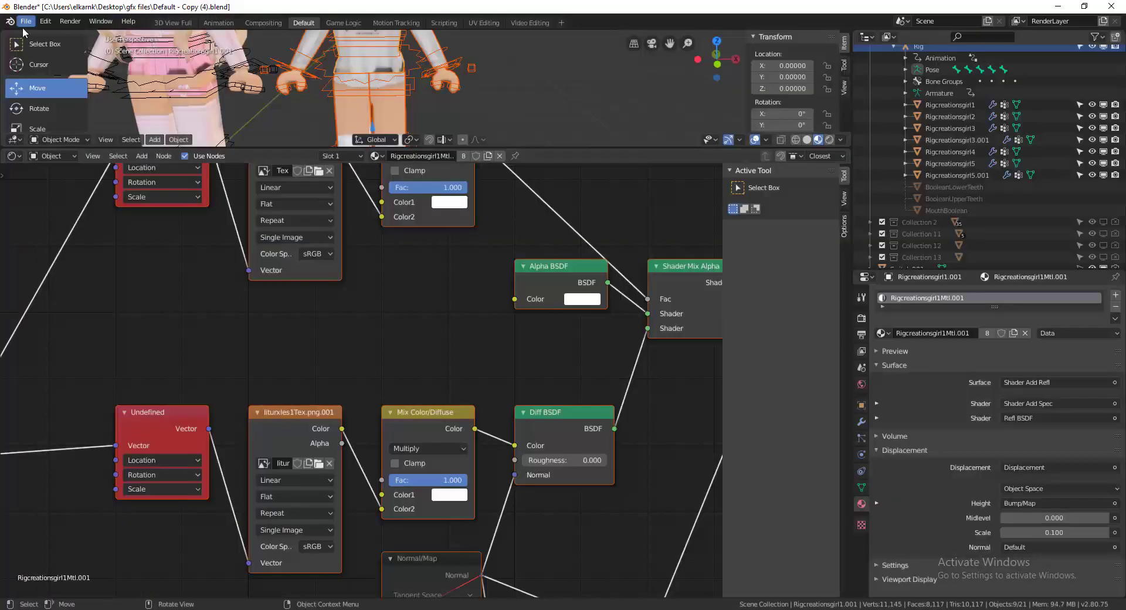
Import the turtle hed OBJ head model for the second rig.
{"action": "left_click", "coordinate": [25, 21]}
{"action": "mouse_move", "coordinate": [58, 179]}
{"action": "left_click", "coordinate": [176, 238]}
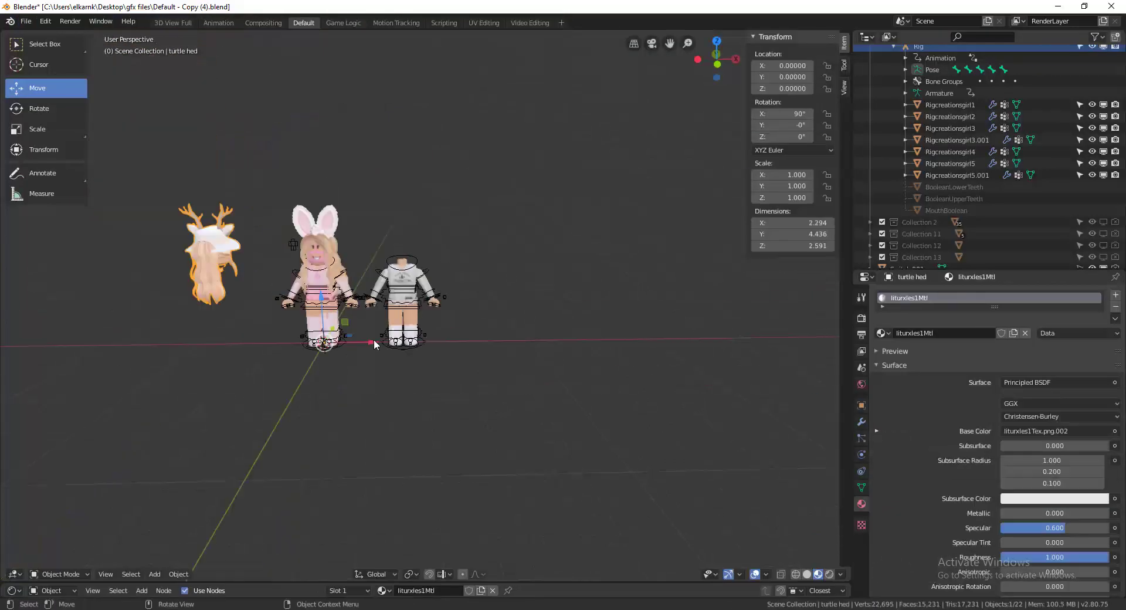
Set the turtle head's Z rotation to 180° and place it on the second rig at about X -0.79 m, Z 0.05 m.
{"action": "left_click_drag", "start_coordinate": [324, 364], "coordinate": [288, 360]}
{"action": "key", "text": "Return"}
{"action": "double_click", "coordinate": [783, 137]}
{"action": "type", "text": "180"}
{"action": "key", "text": "Return"}
{"action": "left_click_drag", "start_coordinate": [245, 323], "coordinate": [246, 319]}
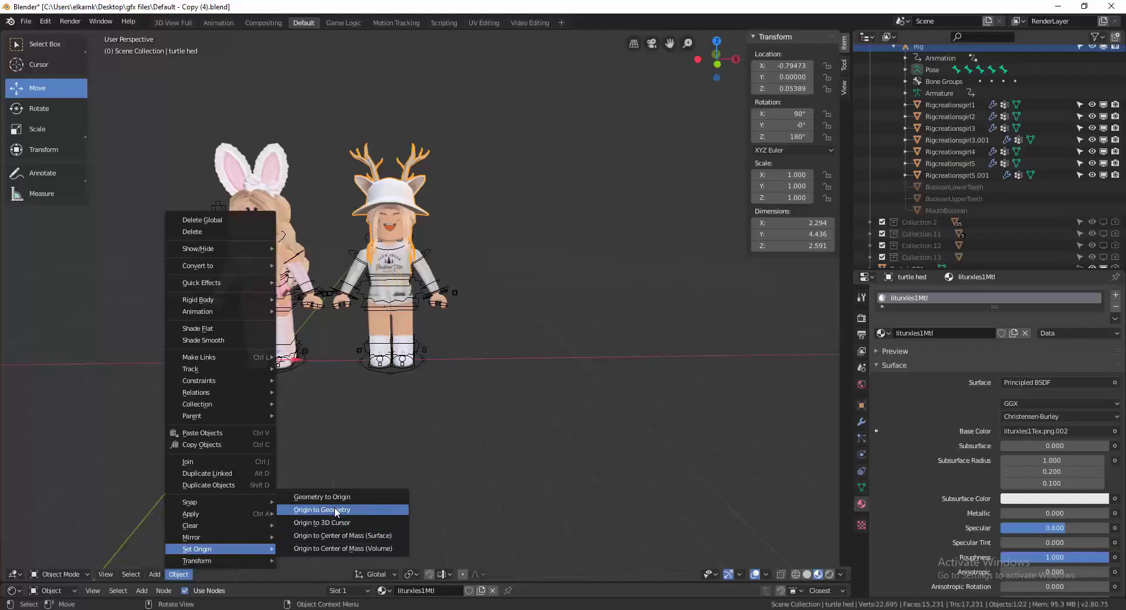
Set the turtle head's origin to its geometry and fine-tune its position on the neck to about X 3.86 m.
{"action": "left_click", "coordinate": [317, 493]}
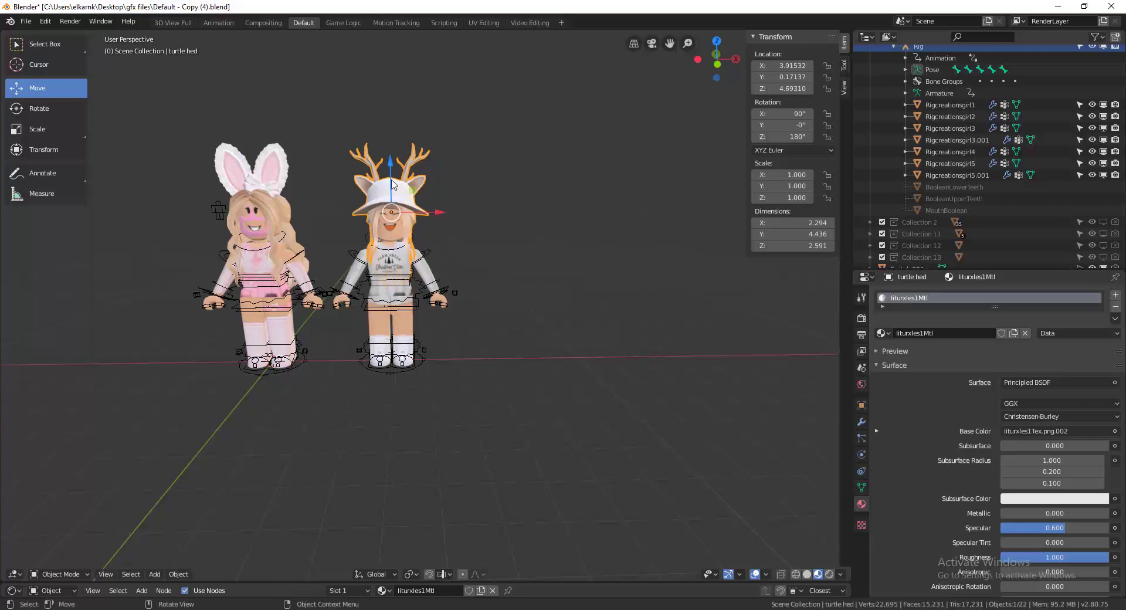
{"action": "left_click_drag", "start_coordinate": [393, 185], "coordinate": [385, 175]}
{"action": "left_click_drag", "start_coordinate": [438, 211], "coordinate": [436, 210]}
{"action": "left_click", "coordinate": [514, 264]}
Import the room 2.obj model from the vid folder.
{"action": "left_click", "coordinate": [26, 21]}
{"action": "mouse_move", "coordinate": [53, 185]}
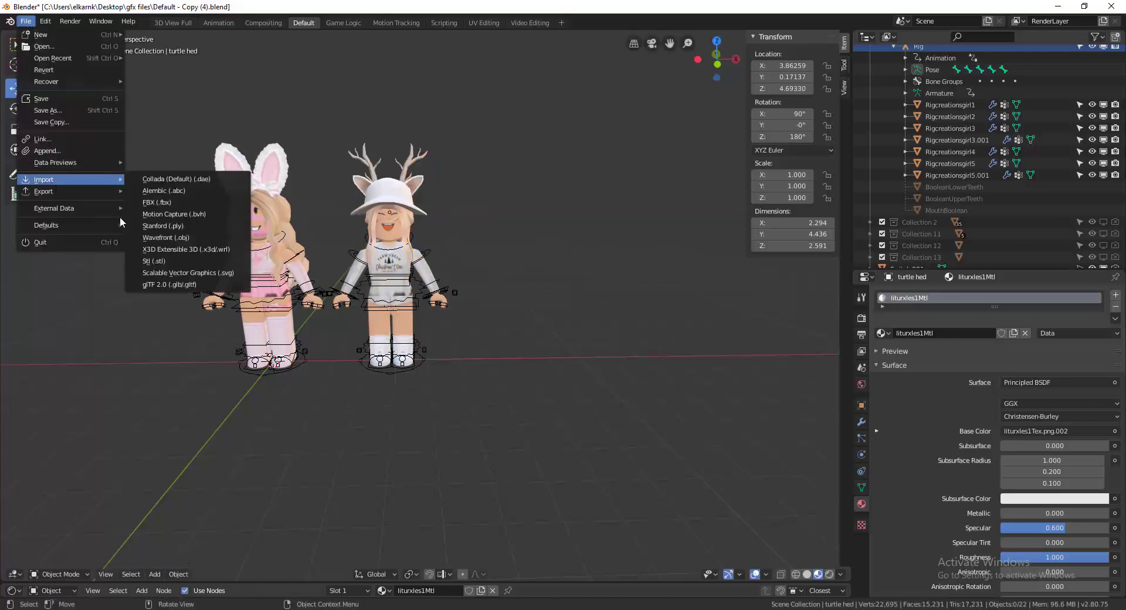
{"action": "left_click", "coordinate": [176, 227]}
{"action": "left_click", "coordinate": [59, 215]}
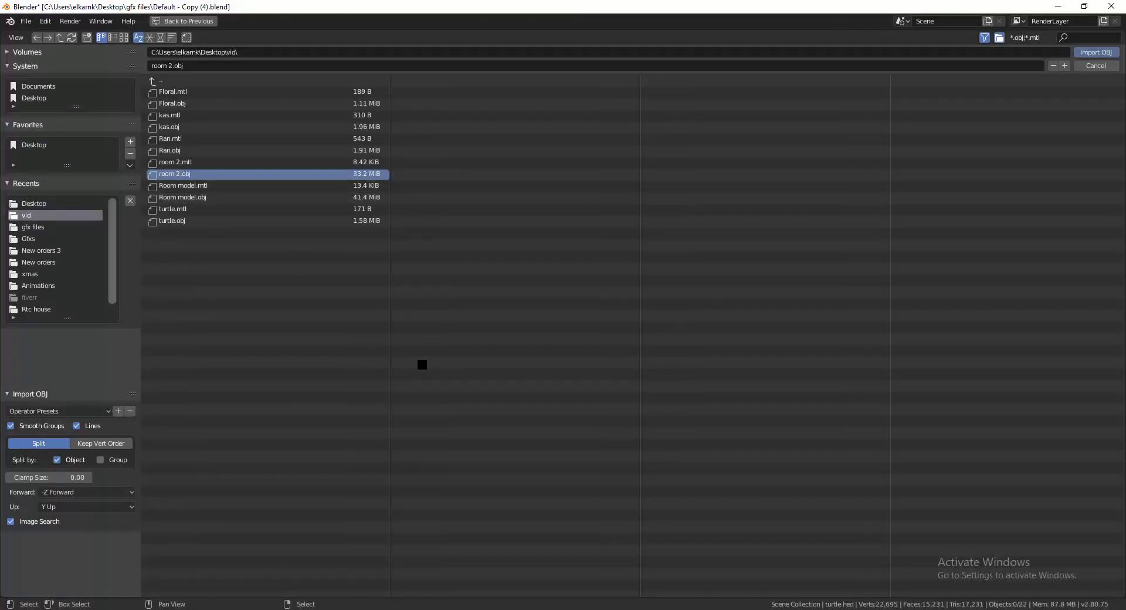
Select the imported room and move its geometry to its origin so it surrounds the characters.
{"action": "scroll", "coordinate": [449, 262], "scroll_direction": "down", "scroll_amount": 12}
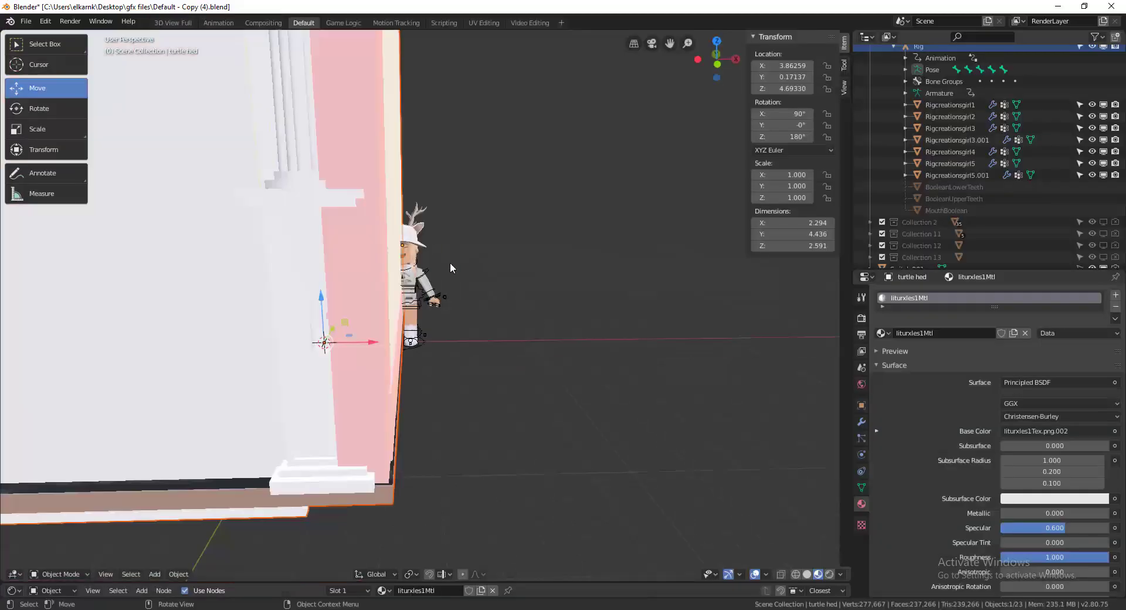
{"action": "left_click", "coordinate": [363, 320]}
{"action": "left_click", "coordinate": [174, 578]}
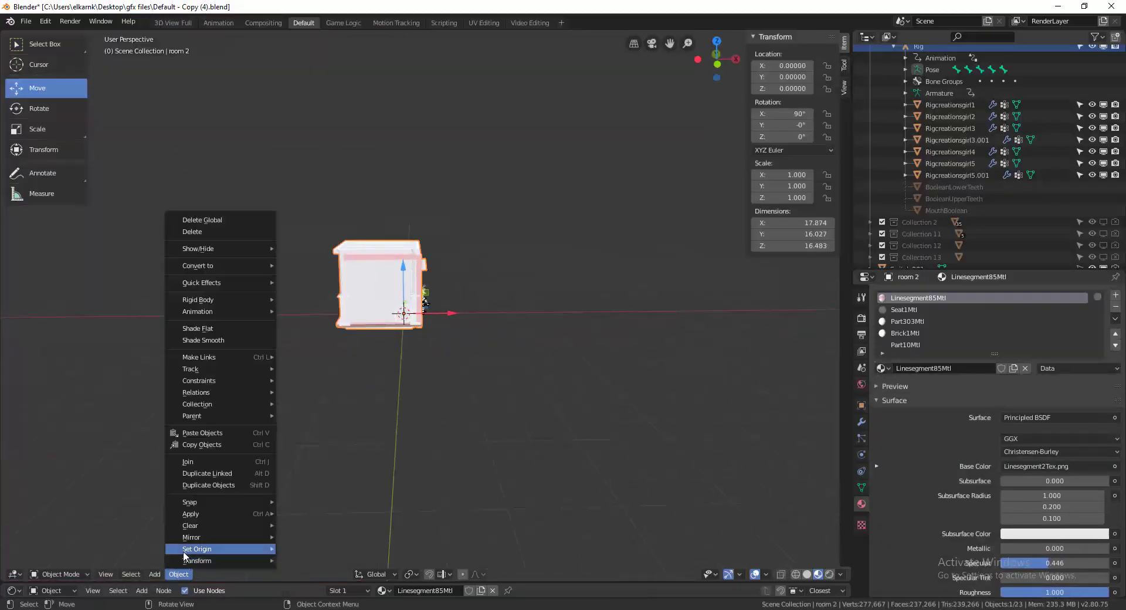
{"action": "mouse_move", "coordinate": [212, 564]}
{"action": "left_click", "coordinate": [320, 566]}
Raise the room along Z to about 2.47 m to bring its floor up toward the characters' feet.
{"action": "scroll", "coordinate": [400, 387], "scroll_direction": "up", "scroll_amount": 8}
{"action": "scroll", "coordinate": [401, 387], "scroll_direction": "up", "scroll_amount": 5}
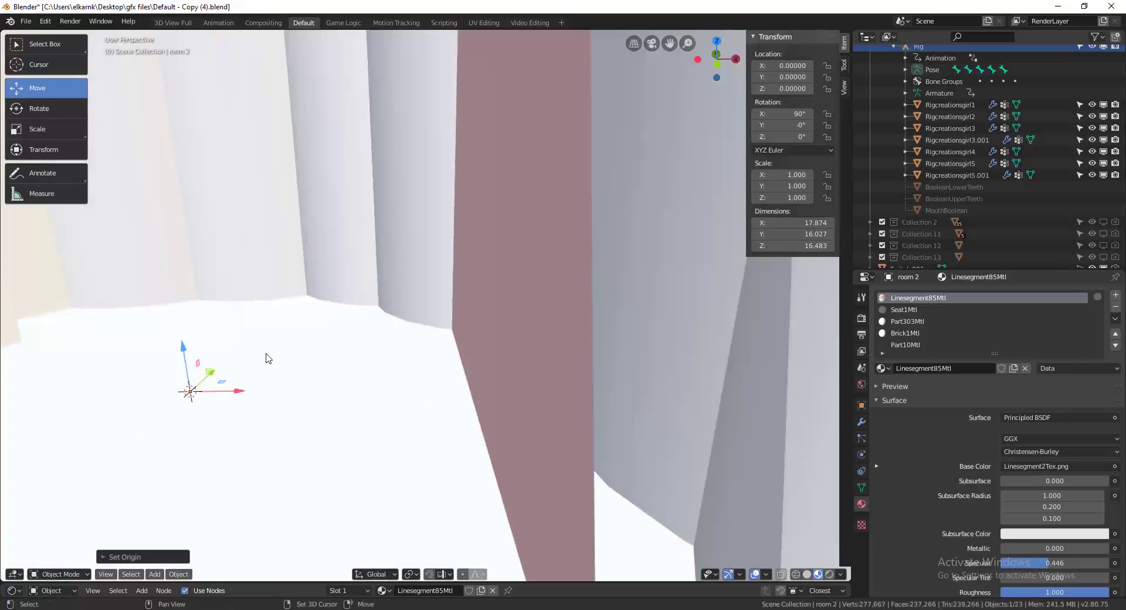
{"action": "middle_click_drag", "start_coordinate": [266, 358], "coordinate": [444, 328], "text": "shift"}
{"action": "left_click_drag", "start_coordinate": [426, 310], "coordinate": [426, 220]}
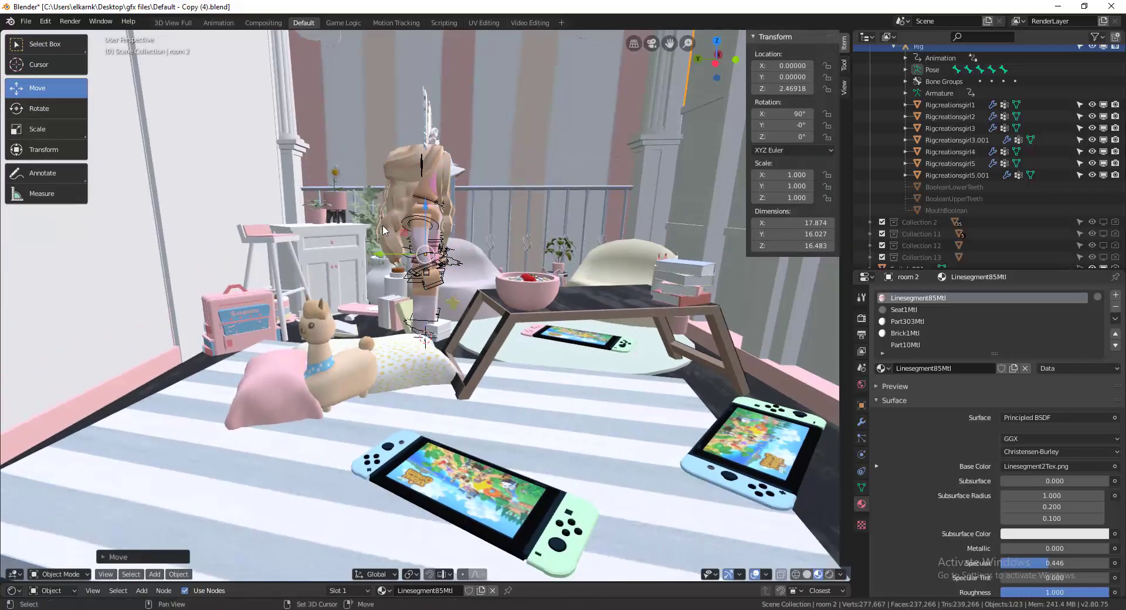
Lower the room along Z to about 2.1 m to fit its floor under the characters' shoes.
{"action": "middle_click_drag", "start_coordinate": [427, 220], "coordinate": [387, 206]}
{"action": "key", "text": "shift+grave"}
{"action": "key", "text": "w"}
{"action": "key", "text": "d"}
{"action": "left_click", "coordinate": [416, 312]}
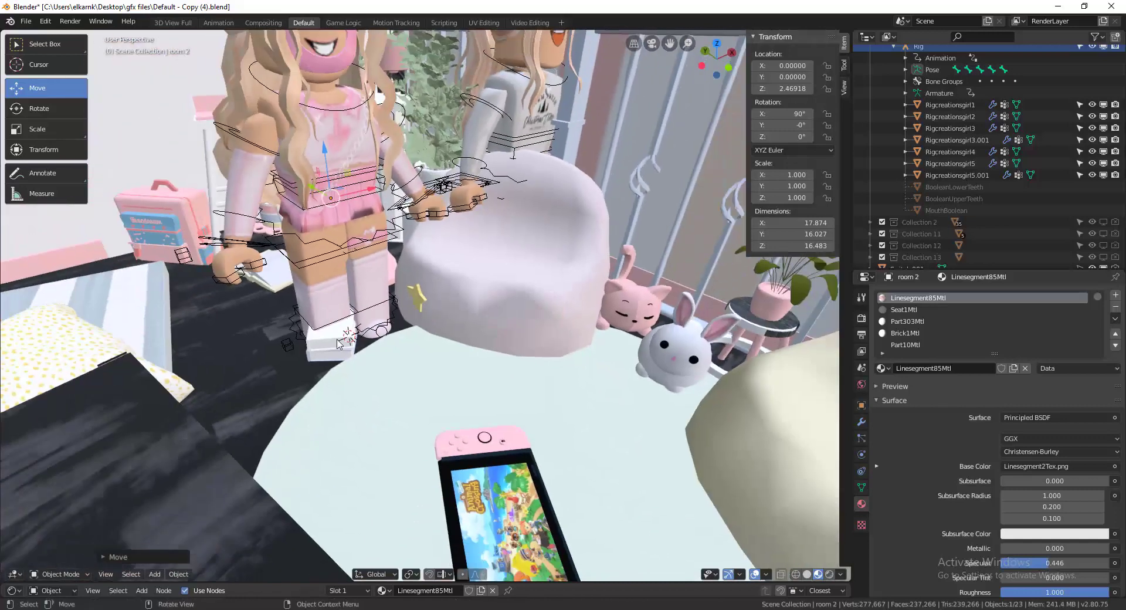
{"action": "left_click_drag", "start_coordinate": [324, 149], "coordinate": [326, 167]}
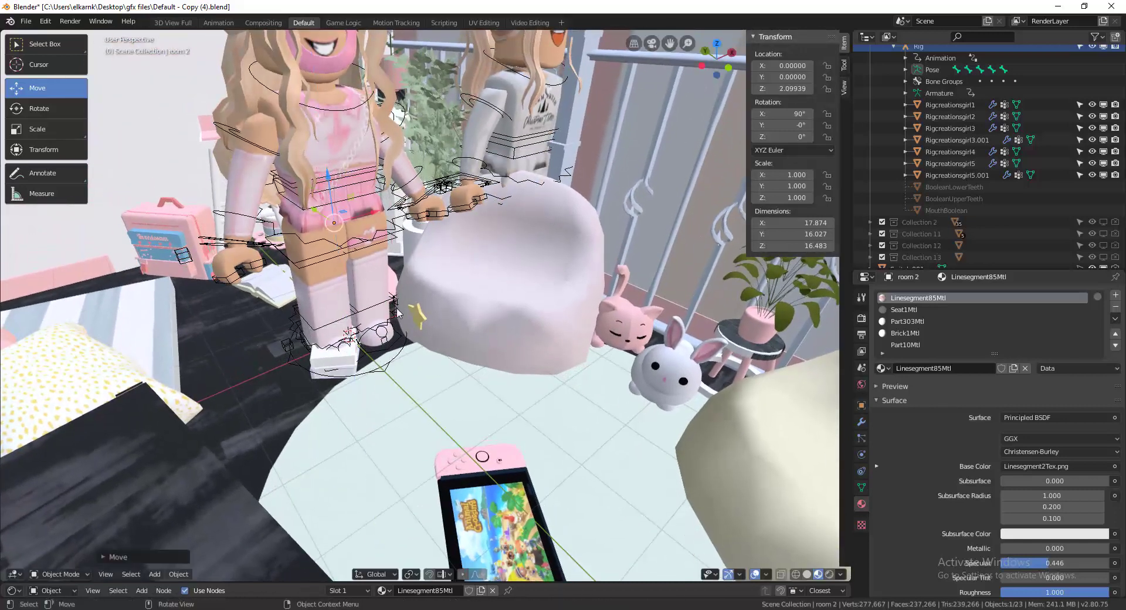
Put the pink-dressed character's rig into Pose Mode and rotate its lower-body bone so the legs extend forward for sitting.
{"action": "left_click", "coordinate": [379, 368]}
{"action": "key", "text": "ctrl+Tab"}
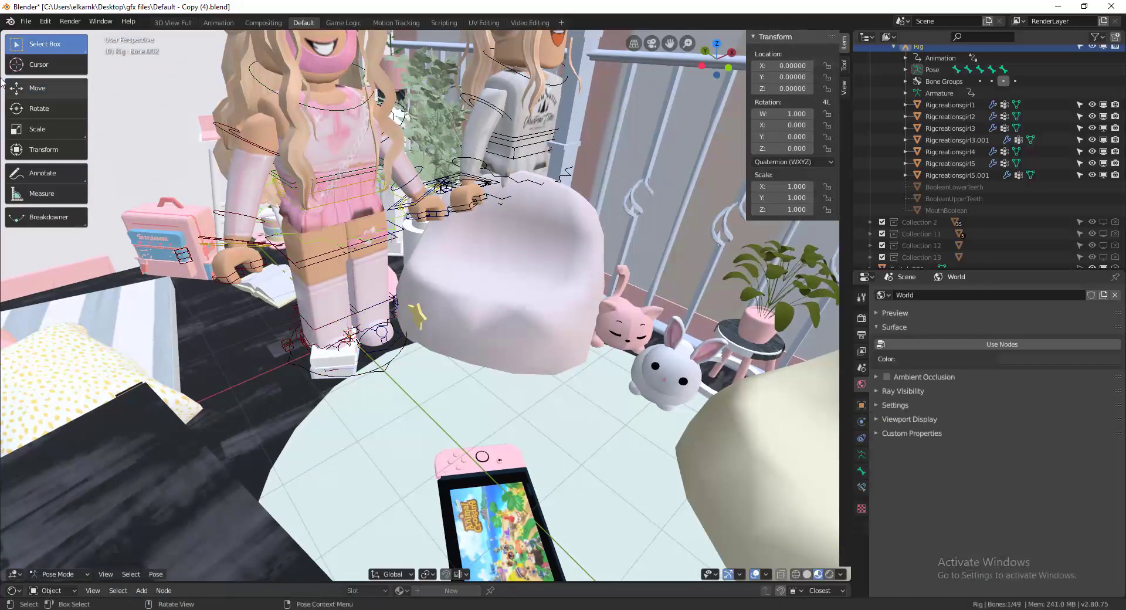
{"action": "left_click", "coordinate": [39, 107]}
{"action": "left_click_drag", "start_coordinate": [311, 188], "coordinate": [325, 155]}
Refine the seated tilt of the lower-body bone and move it about 0.13 m along Y, leaving Pose Mode when finished.
{"action": "key", "text": "shift+grave"}
{"action": "key", "text": "a"}
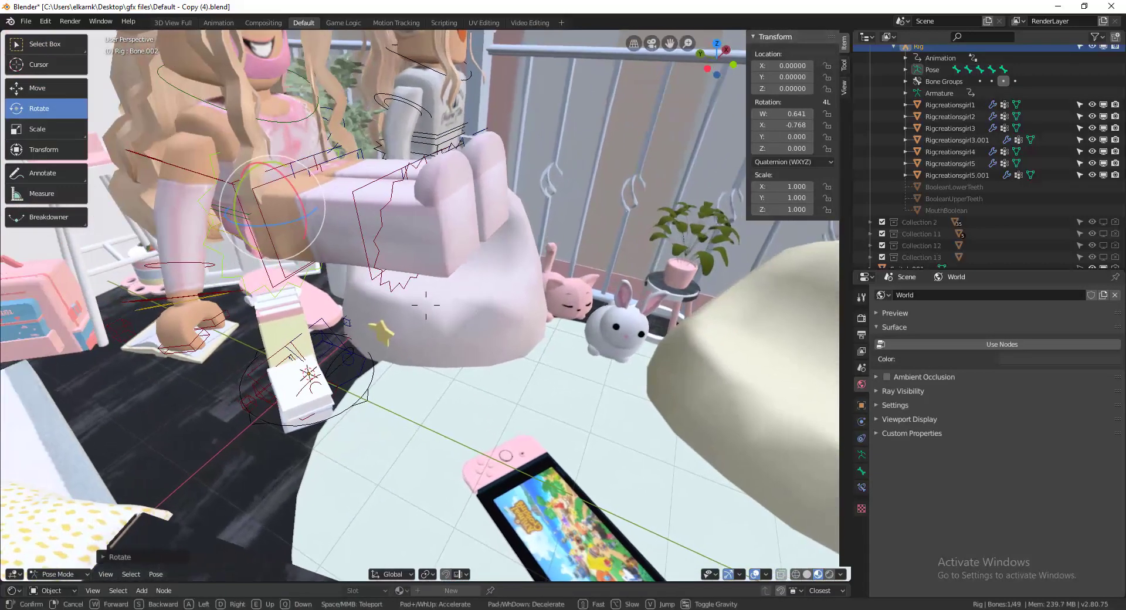
{"action": "left_click", "coordinate": [426, 305]}
{"action": "left_click", "coordinate": [310, 283]}
{"action": "left_click", "coordinate": [281, 246]}
{"action": "left_click", "coordinate": [255, 198]}
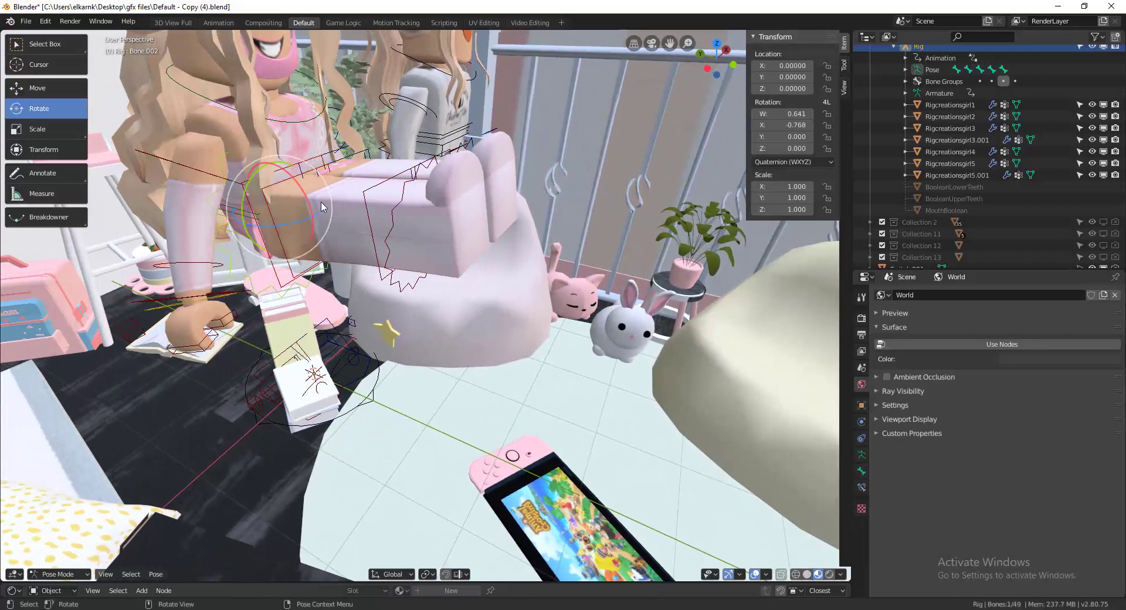
{"action": "left_click_drag", "start_coordinate": [321, 207], "coordinate": [333, 213]}
{"action": "key", "text": "ctrl+Tab"}
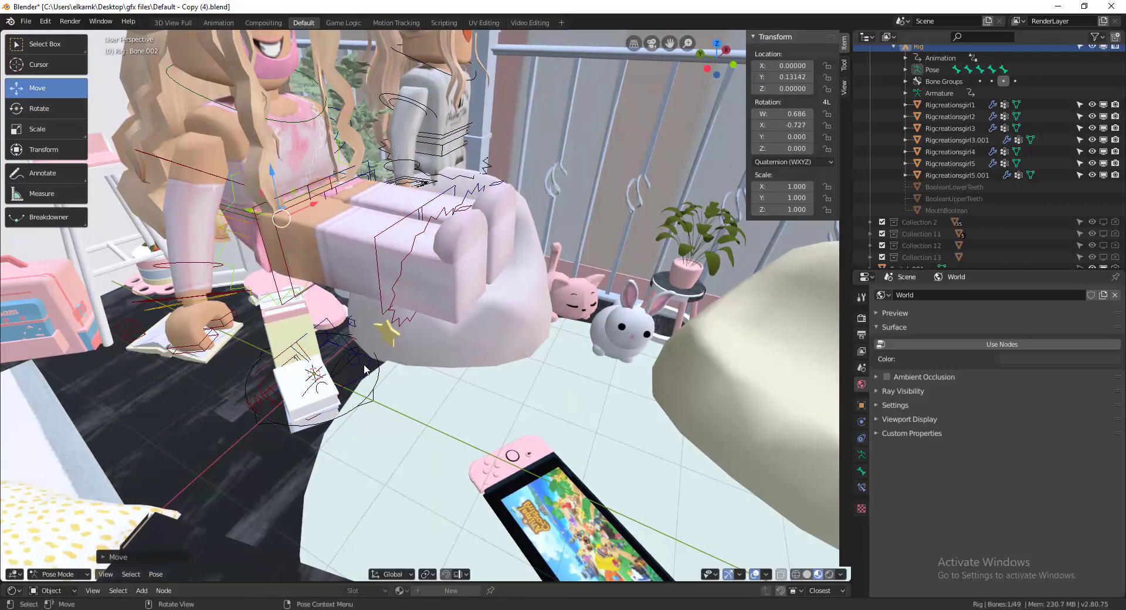
Select the pink character's rig with its kas hed head and move both, placing the head at about X 2.13 m, Y -3.79 m.
{"action": "left_click", "coordinate": [375, 390]}
{"action": "left_click", "coordinate": [242, 60], "text": "shift"}
{"action": "left_click_drag", "start_coordinate": [249, 216], "coordinate": [533, 322]}
{"action": "middle_click_drag", "start_coordinate": [405, 308], "coordinate": [445, 312]}
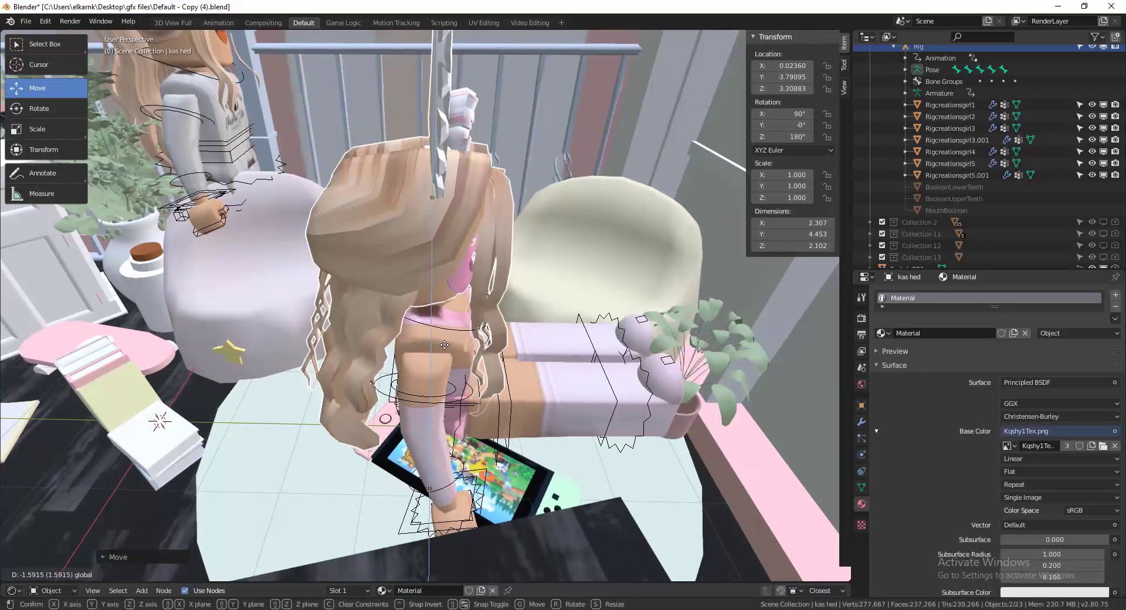
{"action": "left_click", "coordinate": [427, 392]}
{"action": "mouse_move", "coordinate": [418, 361]}
{"action": "middle_mouse_down", "text": "shift"}
{"action": "mouse_move", "coordinate": [412, 324]}
{"action": "mouse_move", "coordinate": [423, 345]}
{"action": "middle_mouse_up", "text": "shift"}
{"action": "key", "text": "g"}
{"action": "key", "text": "x"}
{"action": "left_click", "coordinate": [425, 277]}
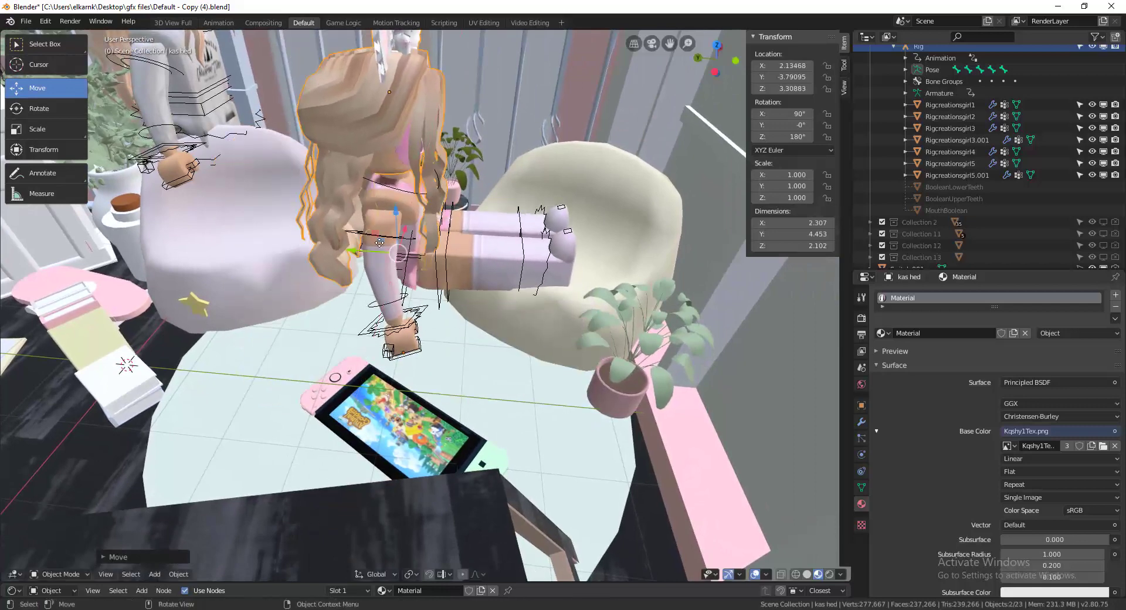
Move the pink character along Y to the cream beanbag and turn it so the head's Z rotation is about 56.9°.
{"action": "key", "text": "g"}
{"action": "key", "text": "y"}
{"action": "left_click", "coordinate": [429, 189]}
{"action": "left_click_drag", "start_coordinate": [531, 286], "coordinate": [431, 278]}
Seat the pink character on the cream beanbag, with the head at about X 2.54 m, Y -6.34 m, Z 3.56 m.
{"action": "left_click", "coordinate": [49, 88]}
{"action": "left_click_drag", "start_coordinate": [515, 220], "coordinate": [516, 194]}
{"action": "left_click_drag", "start_coordinate": [462, 231], "coordinate": [553, 223]}
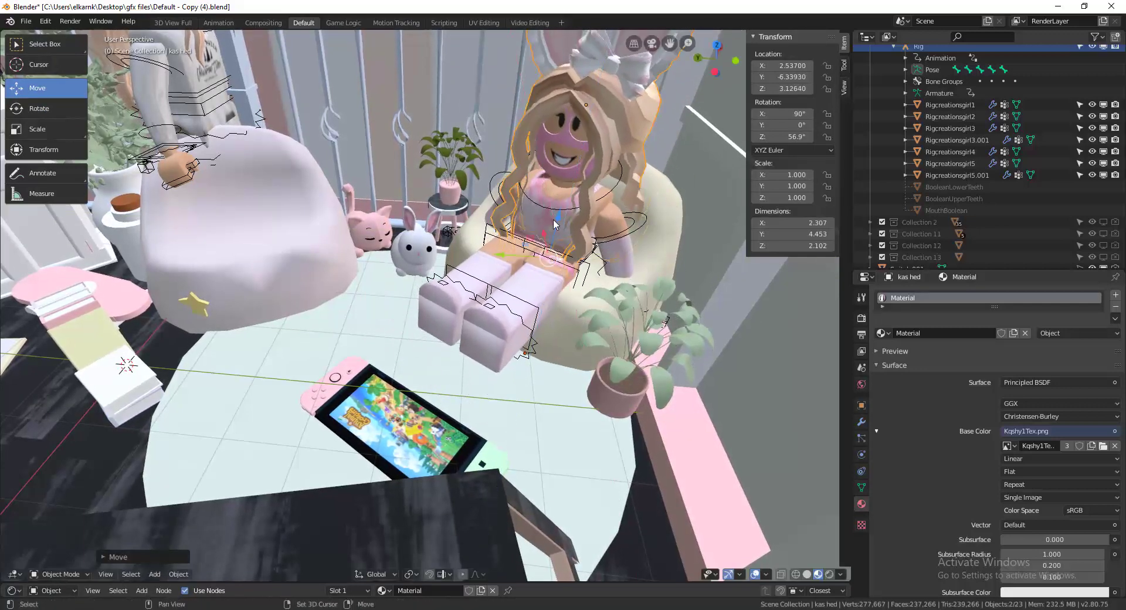
{"action": "middle_click_drag", "start_coordinate": [516, 235], "coordinate": [578, 235]}
{"action": "left_click_drag", "start_coordinate": [443, 232], "coordinate": [443, 211]}
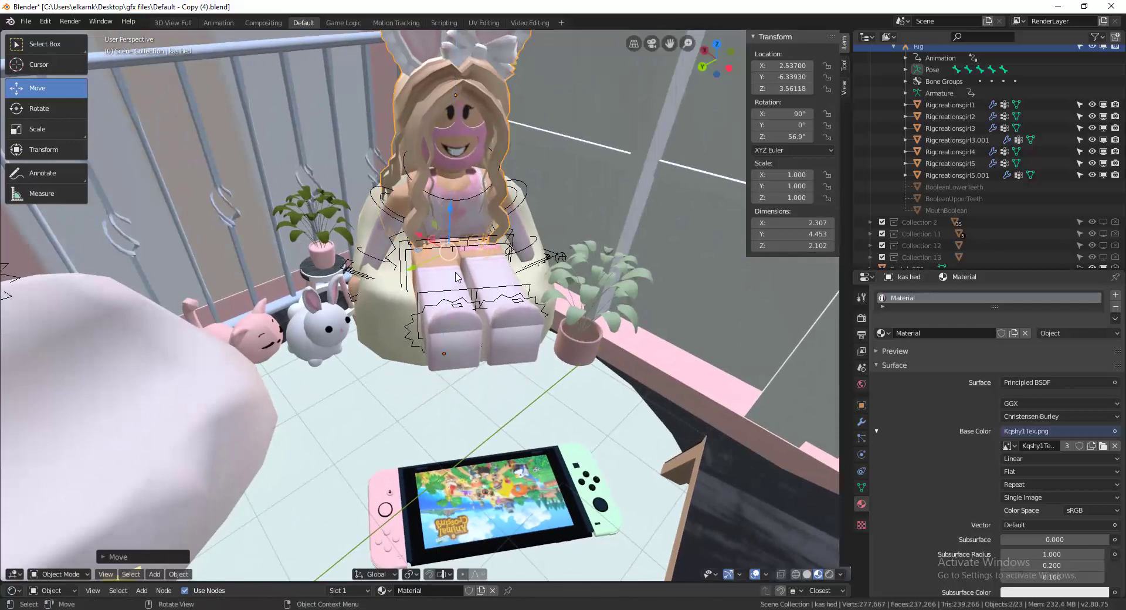
Select both lower-leg bones of the pink character and rotate them to bend the knees downward.
{"action": "left_click", "coordinate": [455, 294]}
{"action": "left_click", "coordinate": [49, 112]}
{"action": "left_click_drag", "start_coordinate": [451, 282], "coordinate": [492, 323]}
{"action": "key", "text": "shift+grave"}
{"action": "left_click", "coordinate": [426, 299]}
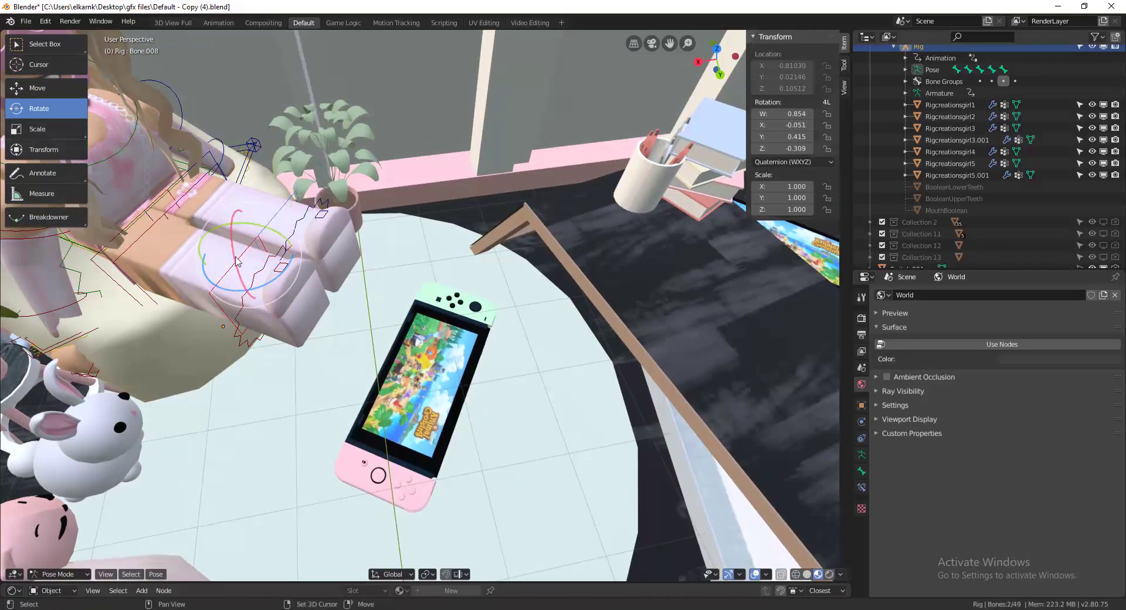
{"action": "left_click_drag", "start_coordinate": [235, 261], "coordinate": [230, 498]}
{"action": "key", "text": "shift+grave"}
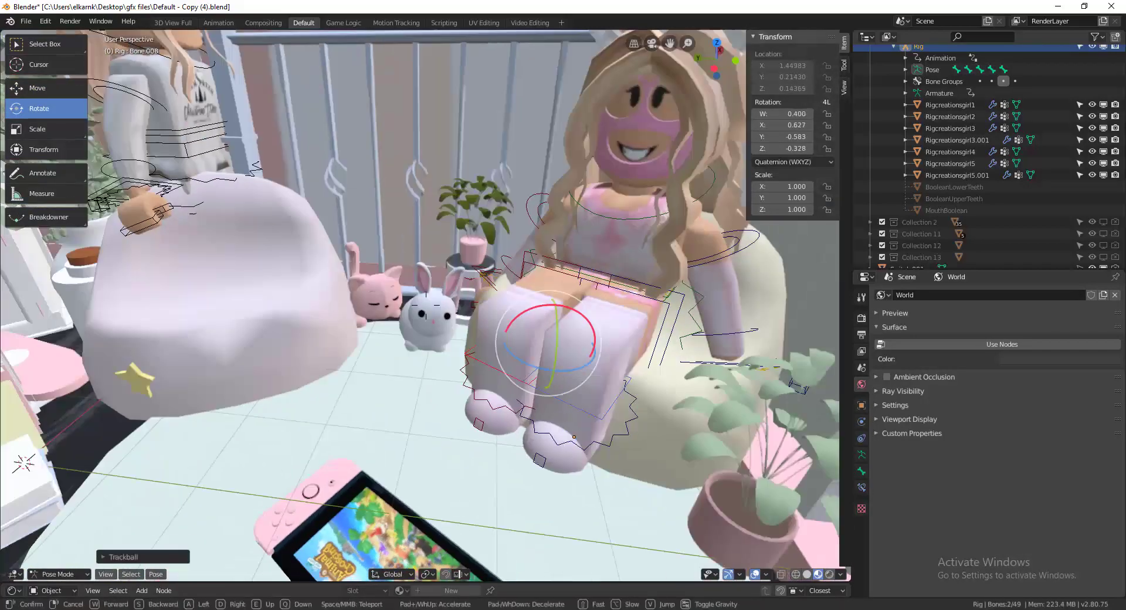
{"action": "key", "text": "w"}
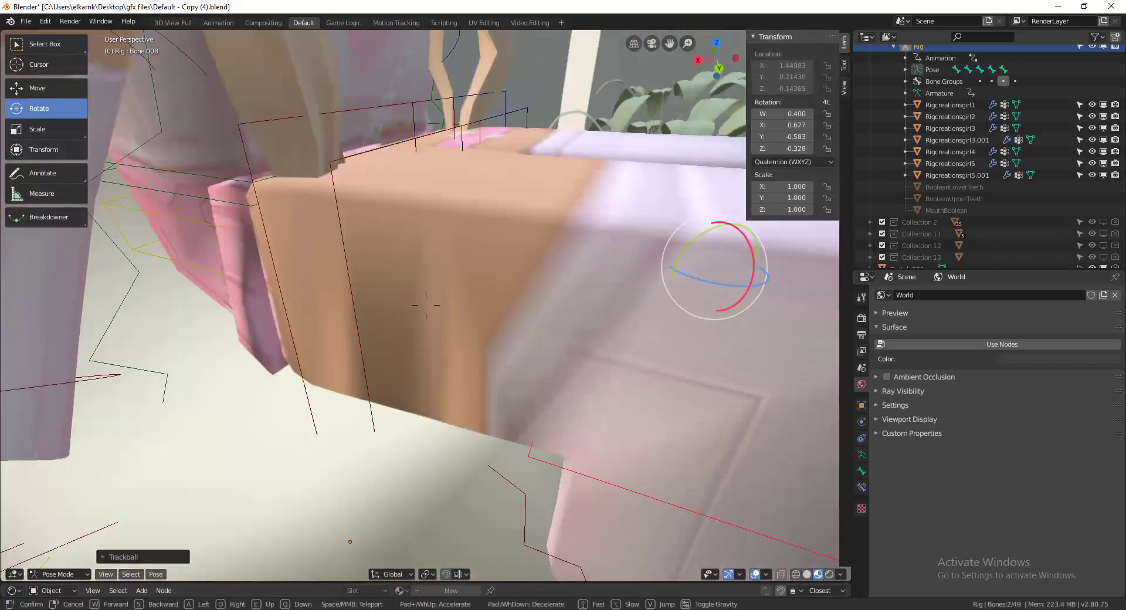
{"action": "key", "text": "s"}
{"action": "left_click", "coordinate": [426, 305]}
Rotate the seated character's right lower leg on its own so it hangs down over the beanbag's front edge.
{"action": "left_click_drag", "start_coordinate": [460, 352], "coordinate": [478, 335]}
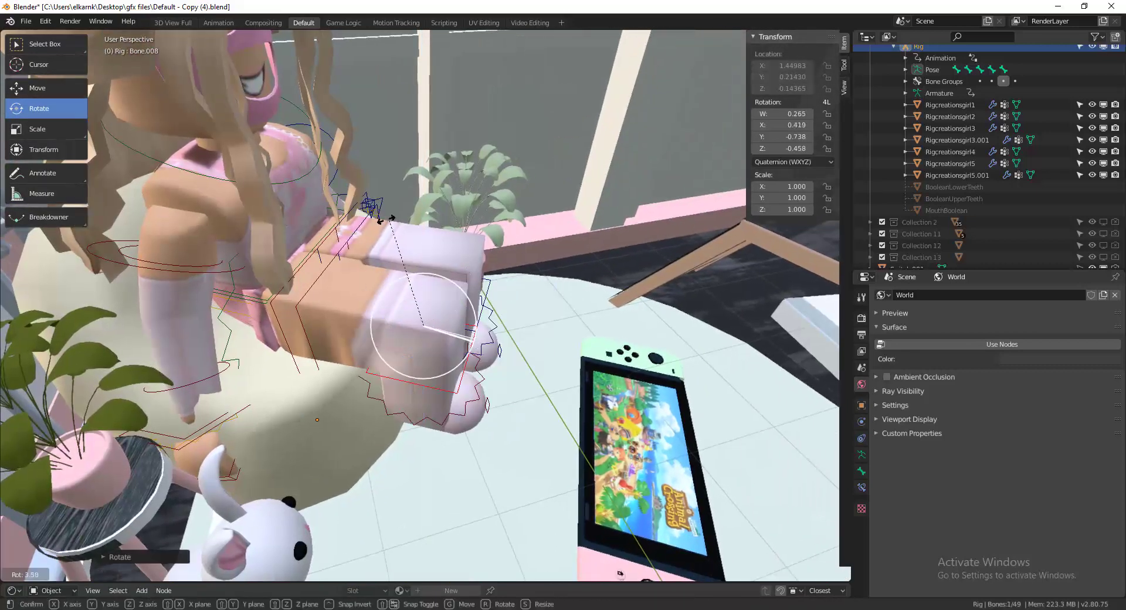
{"action": "left_click_drag", "start_coordinate": [280, 331], "coordinate": [419, 307]}
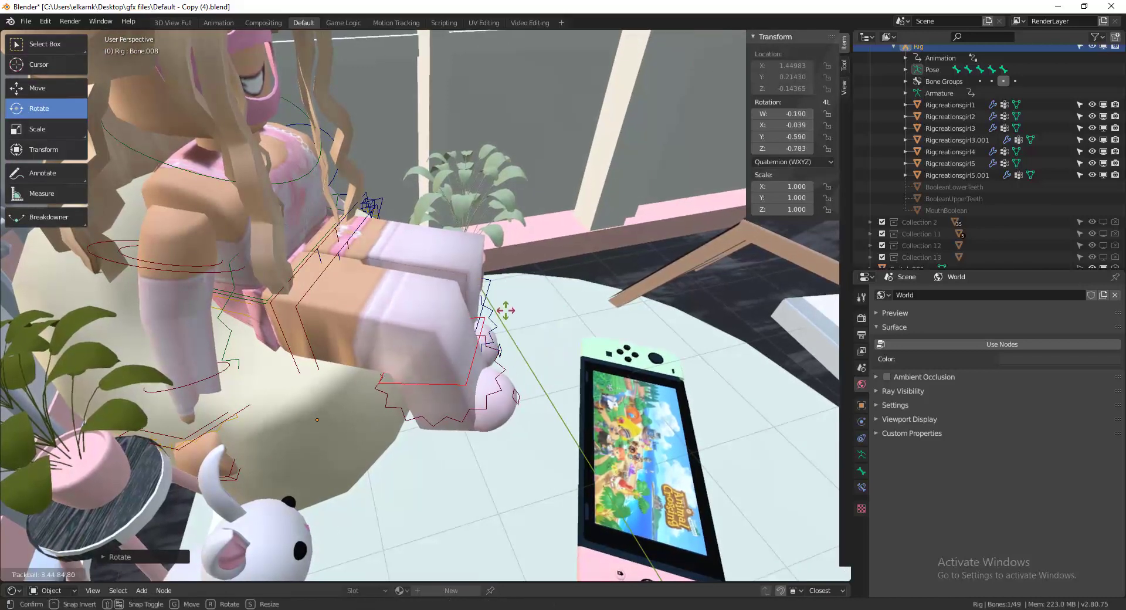
{"action": "left_click_drag", "start_coordinate": [521, 342], "coordinate": [519, 345]}
{"action": "middle_click_drag", "start_coordinate": [424, 447], "coordinate": [371, 419]}
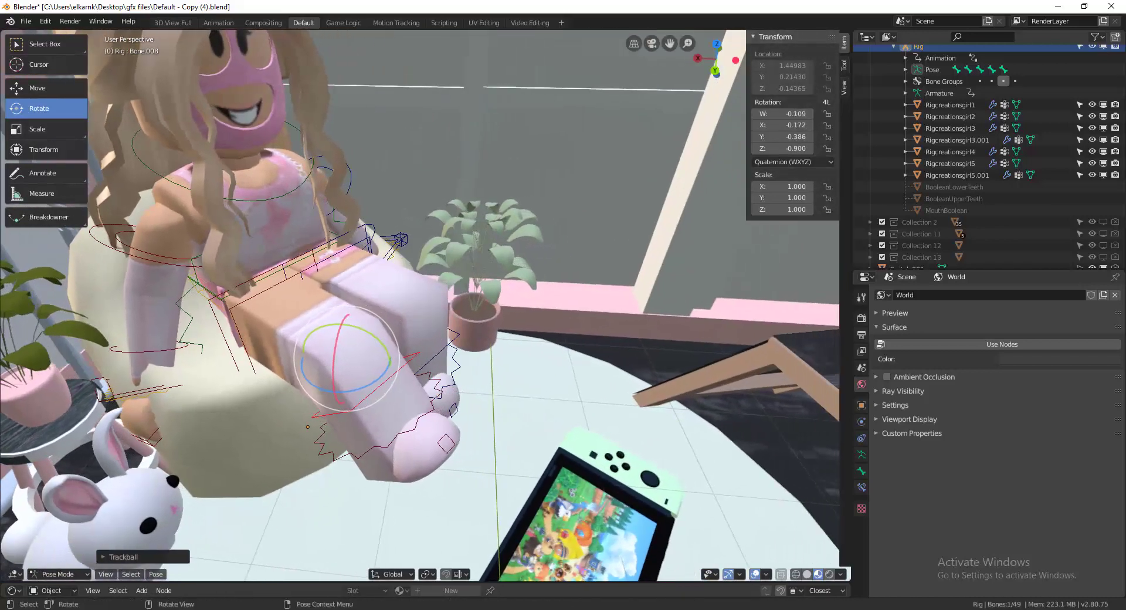
Rotate the seated character's left lower leg so it hangs at a slightly different angle beside the right one.
{"action": "left_click", "coordinate": [451, 359]}
{"action": "left_click_drag", "start_coordinate": [445, 329], "coordinate": [446, 318]}
{"action": "left_click_drag", "start_coordinate": [385, 301], "coordinate": [417, 291]}
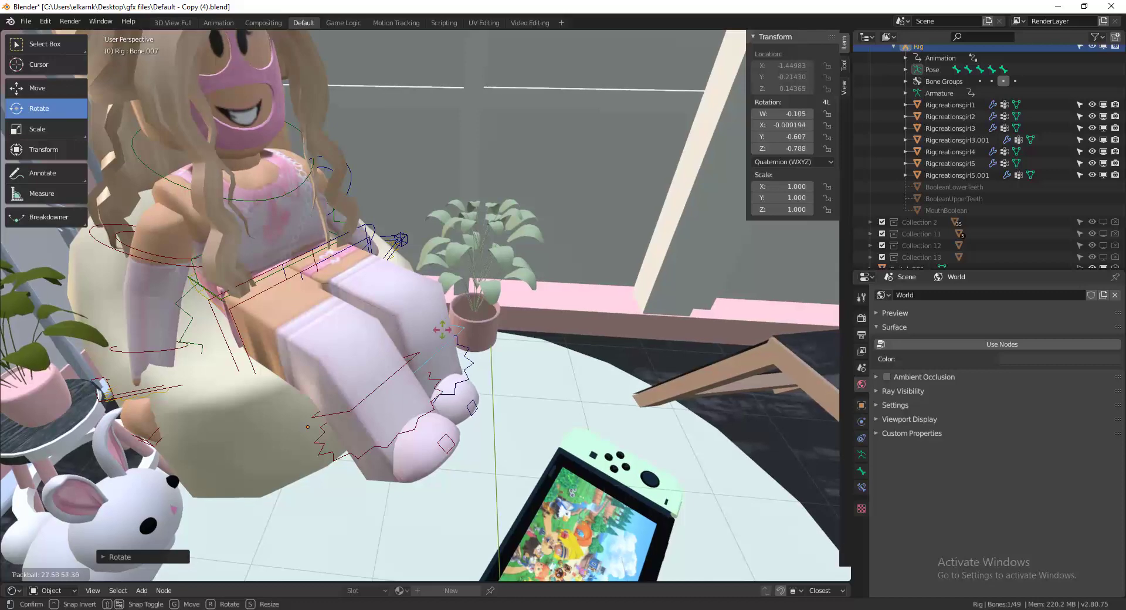
{"action": "left_click_drag", "start_coordinate": [434, 327], "coordinate": [434, 328]}
{"action": "middle_click_drag", "start_coordinate": [423, 336], "coordinate": [449, 340]}
Swing the seated character's right upper arm up toward the face and try a rotation of its forearm.
{"action": "left_click", "coordinate": [288, 277]}
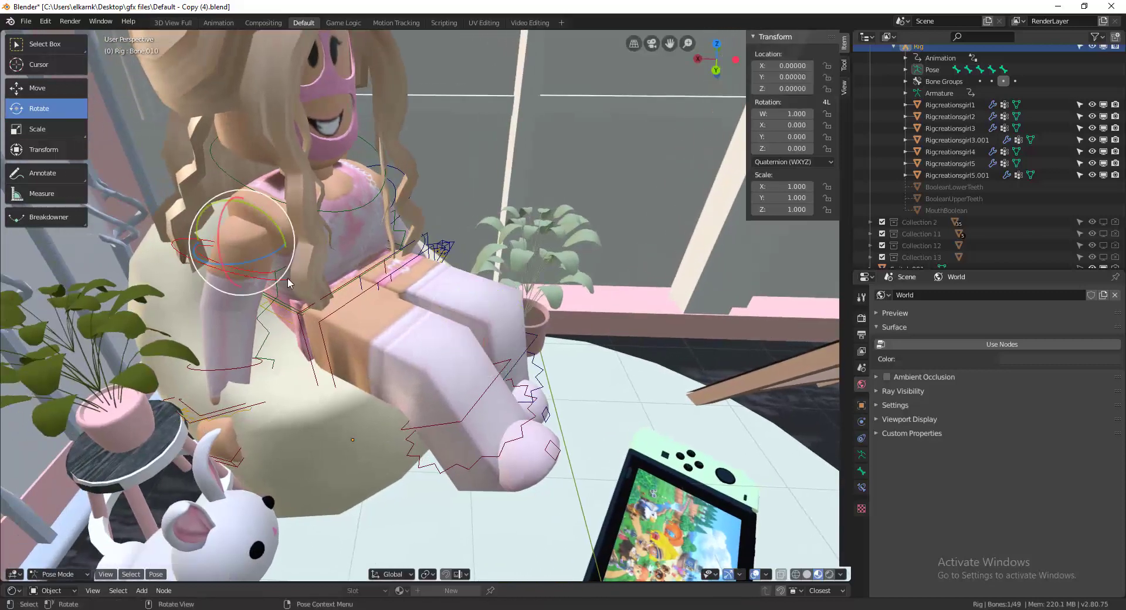
{"action": "left_click_drag", "start_coordinate": [284, 244], "coordinate": [309, 257]}
{"action": "left_click_drag", "start_coordinate": [274, 260], "coordinate": [292, 225]}
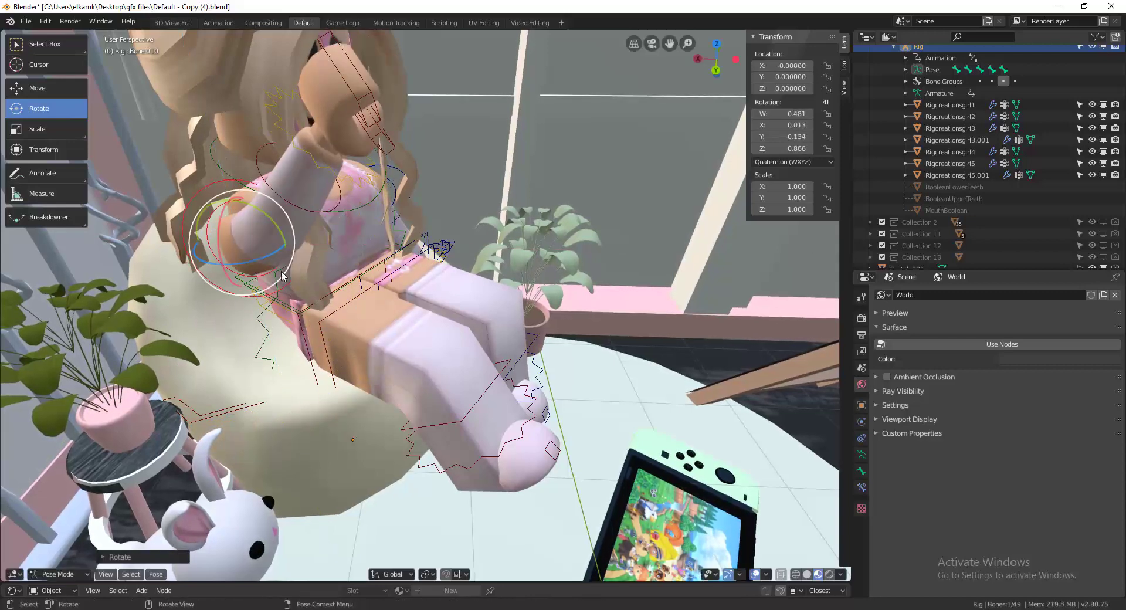
{"action": "left_click", "coordinate": [319, 206]}
{"action": "key", "text": "ctrl+z"}
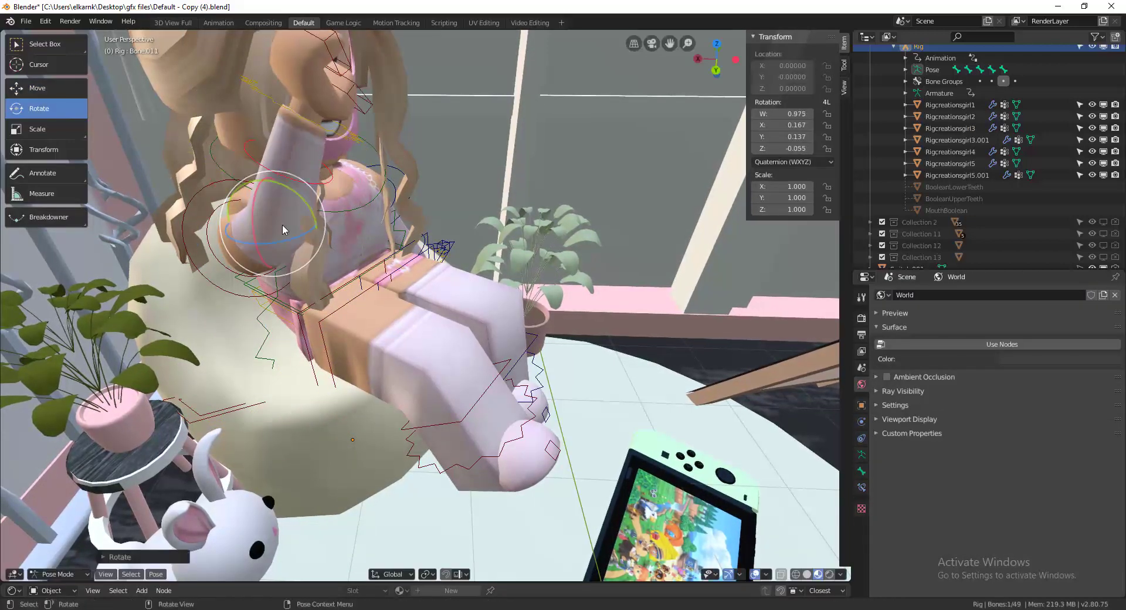
Reselect the right upper-arm bone and rotate it to bring the raised hand in front of the face.
{"action": "left_click", "coordinate": [207, 269]}
{"action": "left_click_drag", "start_coordinate": [278, 229], "coordinate": [297, 248]}
{"action": "left_click_drag", "start_coordinate": [282, 210], "coordinate": [300, 232]}
{"action": "middle_click_drag", "start_coordinate": [516, 346], "coordinate": [443, 324]}
{"action": "left_click_drag", "start_coordinate": [441, 324], "coordinate": [424, 320]}
{"action": "mouse_move", "coordinate": [434, 318]}
{"action": "left_mouse_down"}
{"action": "mouse_move", "coordinate": [435, 309]}
{"action": "mouse_move", "coordinate": [442, 336]}
{"action": "left_mouse_up"}
{"action": "mouse_move", "coordinate": [442, 337]}
{"action": "left_mouse_down"}
{"action": "mouse_move", "coordinate": [434, 316]}
{"action": "mouse_move", "coordinate": [440, 347]}
{"action": "mouse_move", "coordinate": [439, 337]}
{"action": "left_mouse_up"}
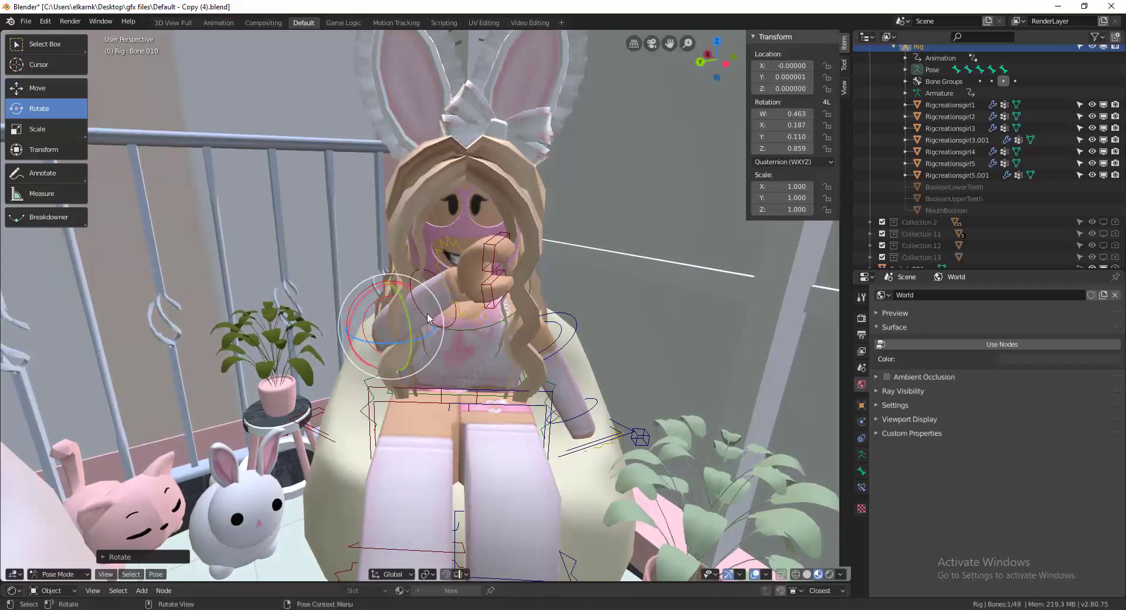
Rotate the right upper arm further about the global axes to adjust the height of the raised hand.
{"action": "left_click_drag", "start_coordinate": [410, 287], "coordinate": [435, 299]}
{"action": "left_click", "coordinate": [31, 93]}
{"action": "left_click_drag", "start_coordinate": [407, 342], "coordinate": [405, 382]}
{"action": "left_click_drag", "start_coordinate": [429, 322], "coordinate": [449, 352]}
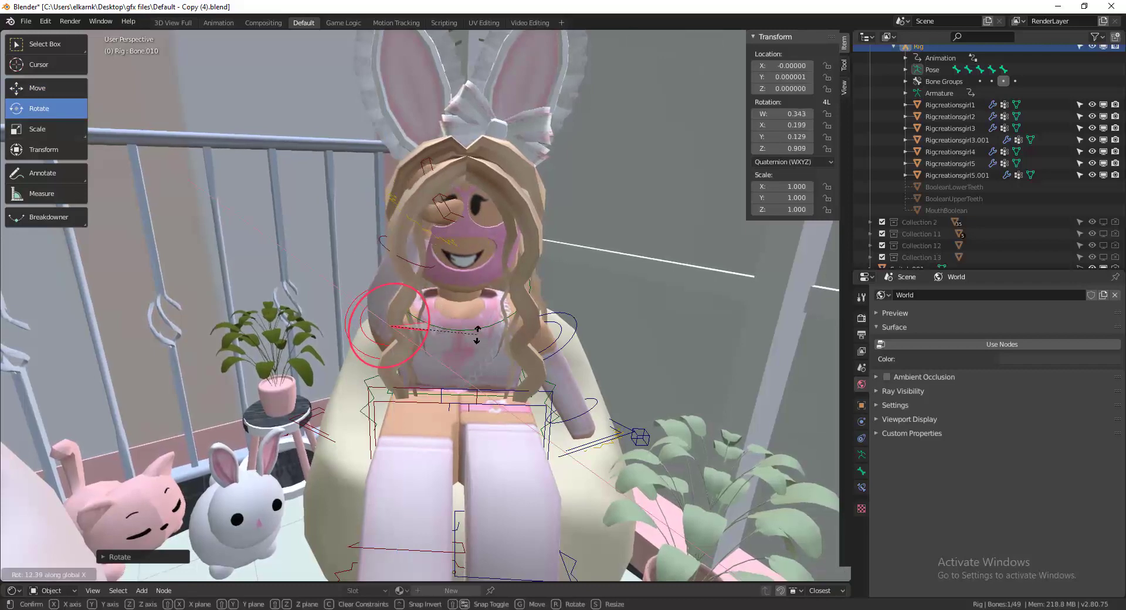
{"action": "left_click_drag", "start_coordinate": [518, 361], "coordinate": [424, 287]}
Fine-tune the right arm from several angles so the hand sits in front of the mouth, and return to Object Mode.
{"action": "middle_click_drag", "start_coordinate": [420, 284], "coordinate": [545, 314]}
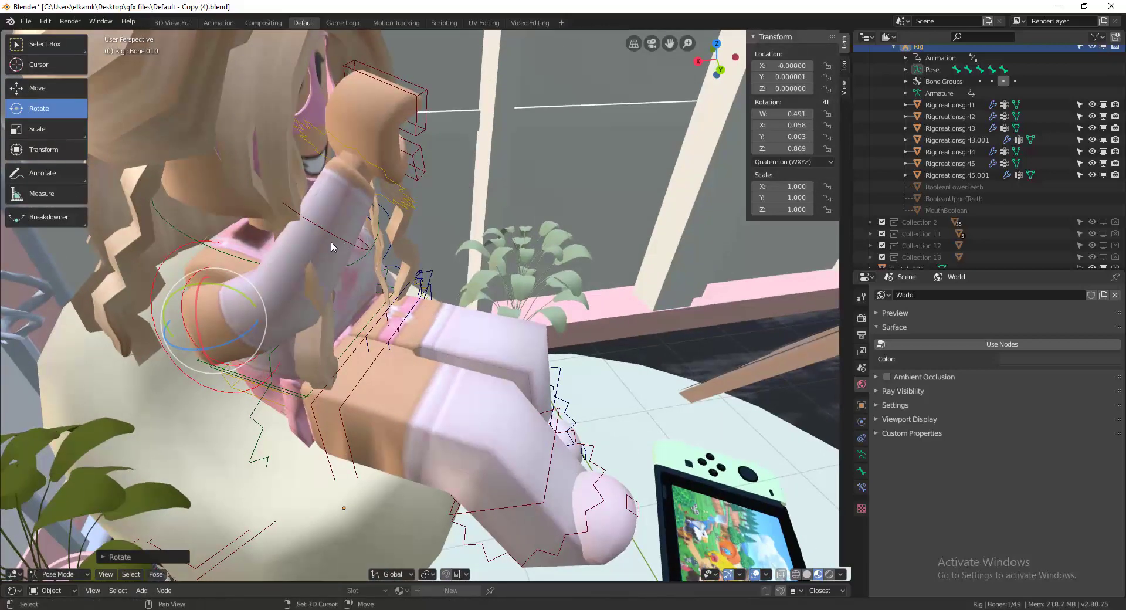
{"action": "middle_click_drag", "start_coordinate": [331, 241], "coordinate": [211, 220]}
{"action": "mouse_move", "coordinate": [403, 292]}
{"action": "left_mouse_down"}
{"action": "mouse_move", "coordinate": [414, 306]}
{"action": "mouse_move", "coordinate": [407, 297]}
{"action": "left_mouse_up"}
{"action": "middle_click_drag", "start_coordinate": [252, 287], "coordinate": [335, 316]}
{"action": "left_click_drag", "start_coordinate": [331, 314], "coordinate": [352, 285]}
{"action": "middle_click_drag", "start_coordinate": [475, 324], "coordinate": [427, 306]}
{"action": "left_click", "coordinate": [350, 305]}
{"action": "mouse_move", "coordinate": [338, 315]}
{"action": "left_mouse_down"}
{"action": "mouse_move", "coordinate": [346, 276]}
{"action": "mouse_move", "coordinate": [315, 346]}
{"action": "mouse_move", "coordinate": [330, 306]}
{"action": "mouse_move", "coordinate": [356, 294]}
{"action": "mouse_move", "coordinate": [533, 357]}
{"action": "left_mouse_up"}
{"action": "key", "text": "ctrl+Tab"}
{"action": "left_click", "coordinate": [269, 347]}
{"action": "left_click", "coordinate": [269, 348]}
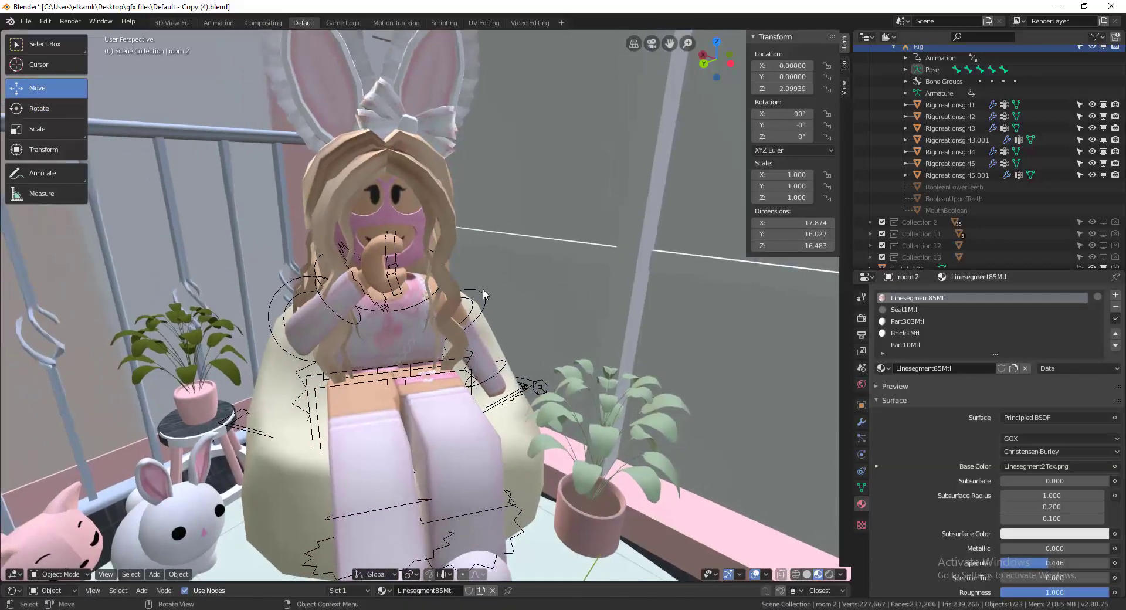
Select the seated character's left forearm bone in Pose Mode and rotate it to bend the elbow.
{"action": "left_click_drag", "start_coordinate": [491, 280], "coordinate": [450, 270]}
{"action": "left_click", "coordinate": [523, 327]}
{"action": "left_click_drag", "start_coordinate": [521, 329], "coordinate": [519, 380]}
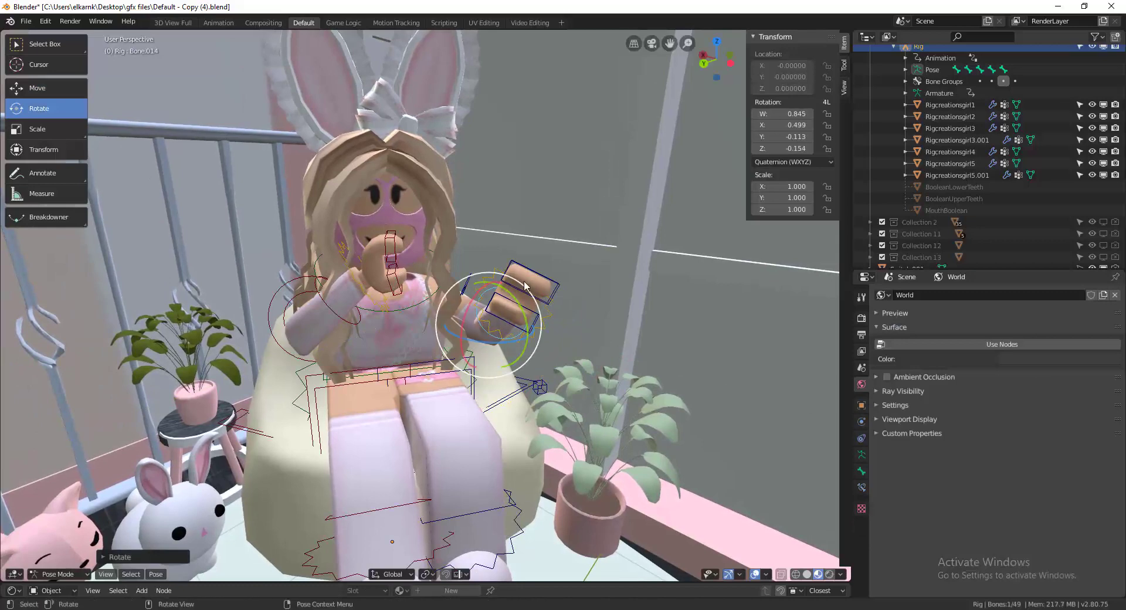
Rotate the left upper arm so the hand rests on the left thigh, and return to Object Mode.
{"action": "left_click", "coordinate": [466, 284]}
{"action": "left_click_drag", "start_coordinate": [469, 287], "coordinate": [480, 308]}
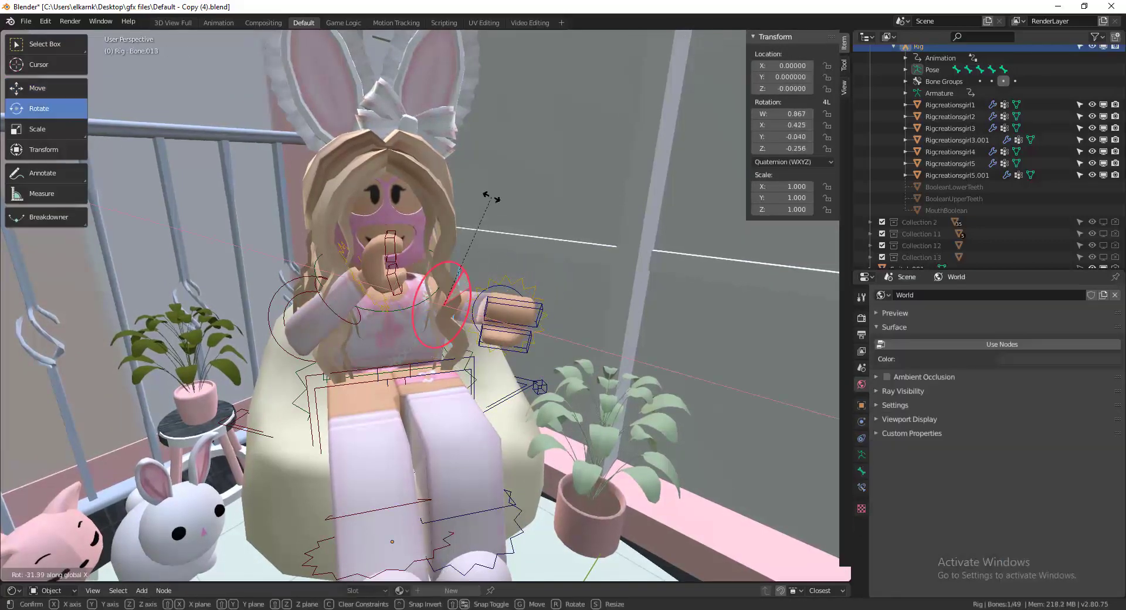
{"action": "left_click_drag", "start_coordinate": [491, 197], "coordinate": [485, 194]}
{"action": "left_click_drag", "start_coordinate": [482, 328], "coordinate": [488, 365]}
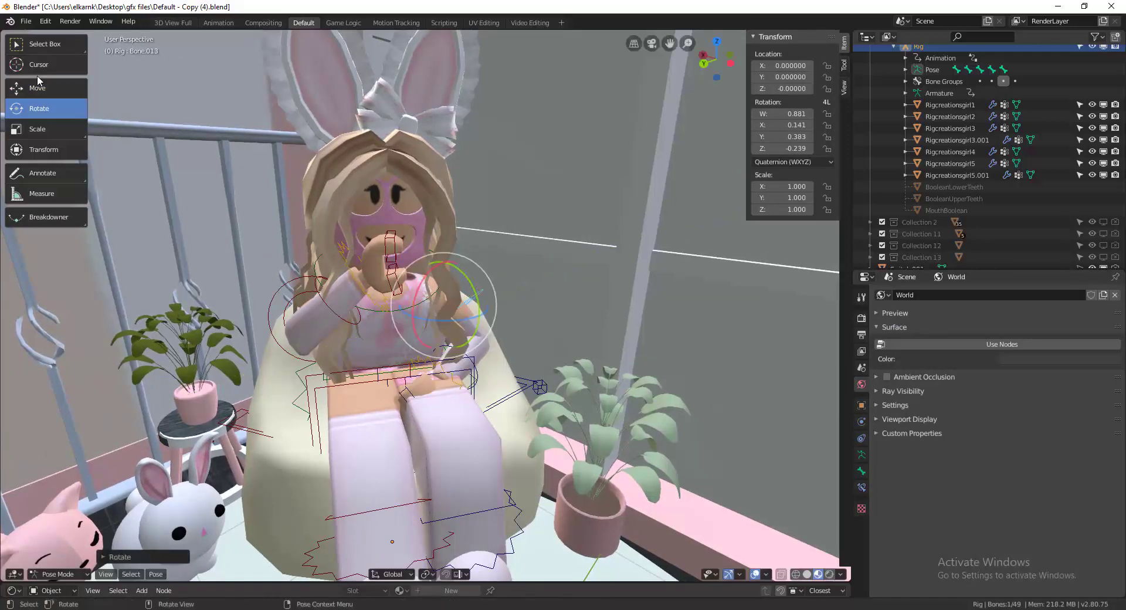
{"action": "mouse_move", "coordinate": [468, 276]}
{"action": "left_mouse_down"}
{"action": "mouse_move", "coordinate": [479, 259]}
{"action": "mouse_move", "coordinate": [488, 271]}
{"action": "left_mouse_up"}
{"action": "left_click_drag", "start_coordinate": [460, 320], "coordinate": [497, 348]}
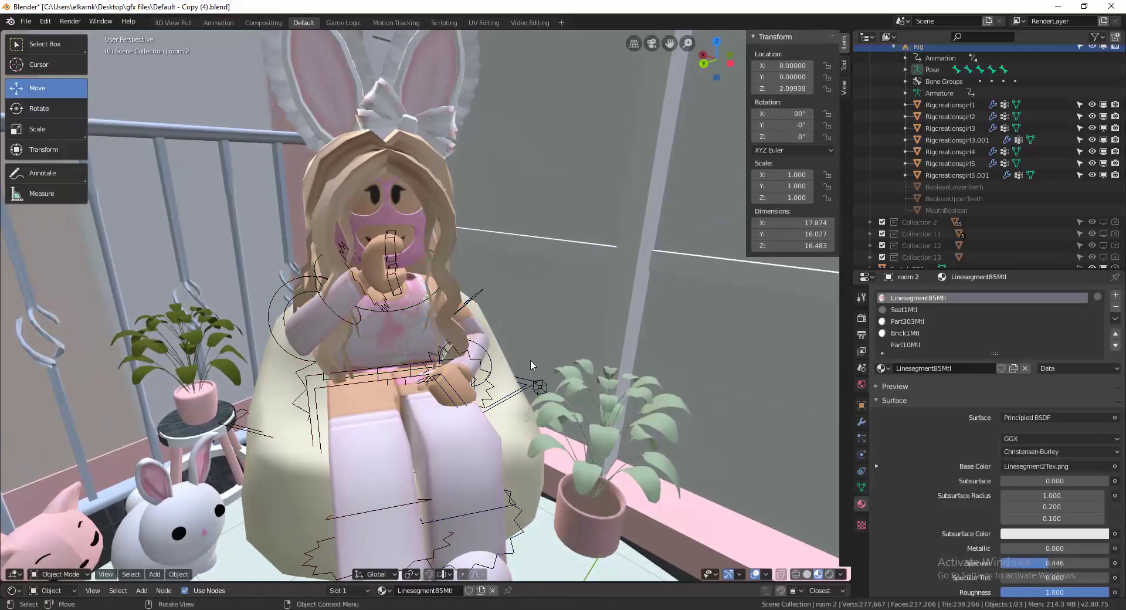
Select the hat-wearing character's rig with its turtle hed head and move both along X, placing the head at about -2.06 m.
{"action": "key", "text": "shift+grave"}
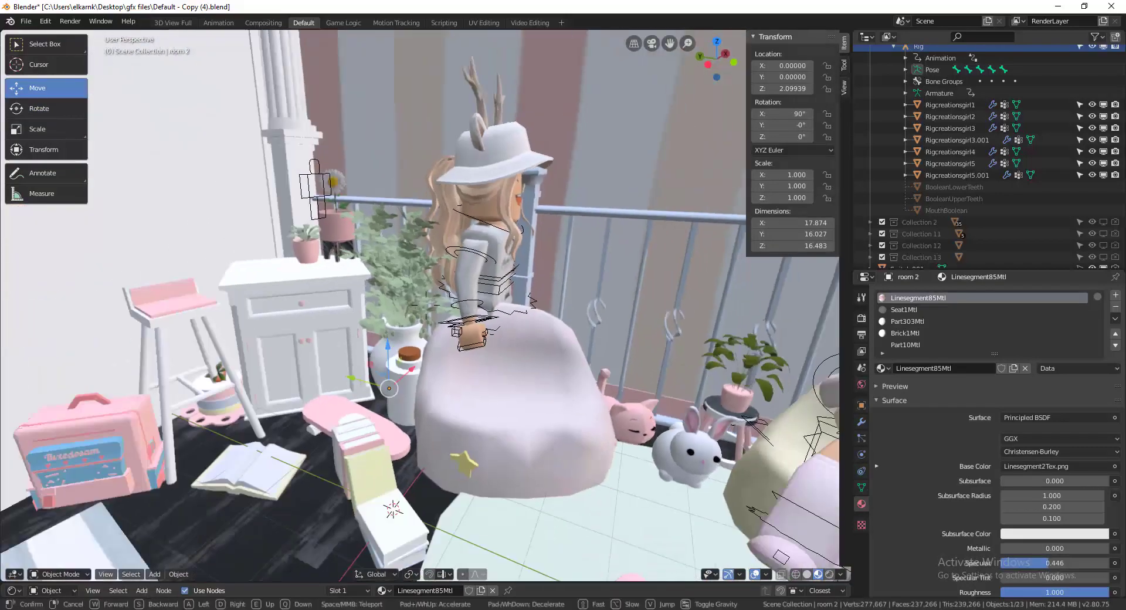
{"action": "key", "text": "w"}
{"action": "key", "text": "d"}
{"action": "left_click", "coordinate": [425, 305]}
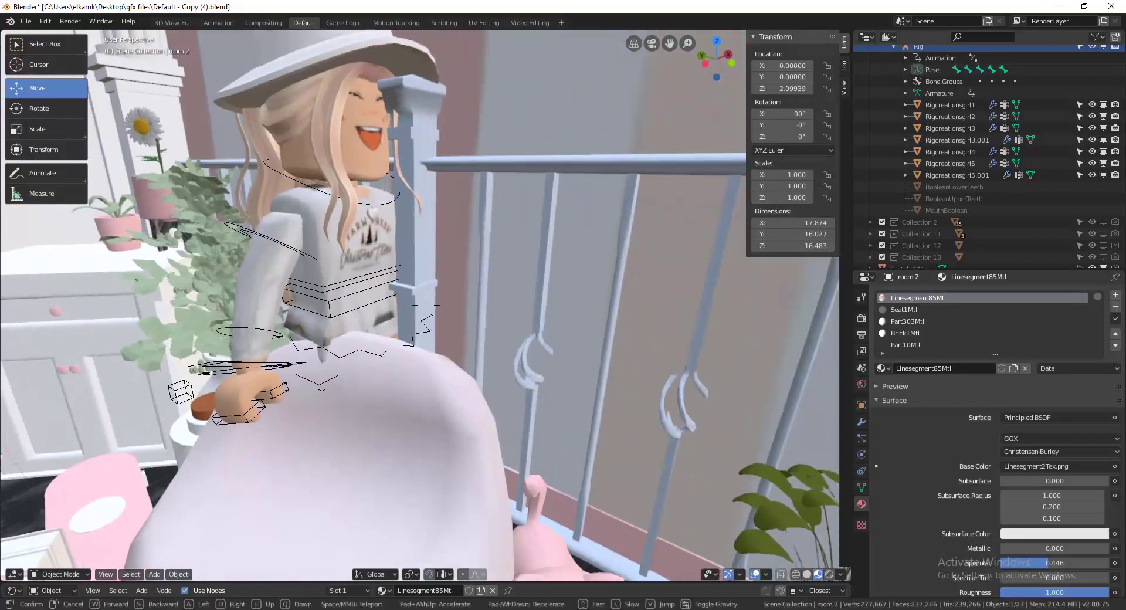
{"action": "key", "text": "shift+grave"}
{"action": "key", "text": "w"}
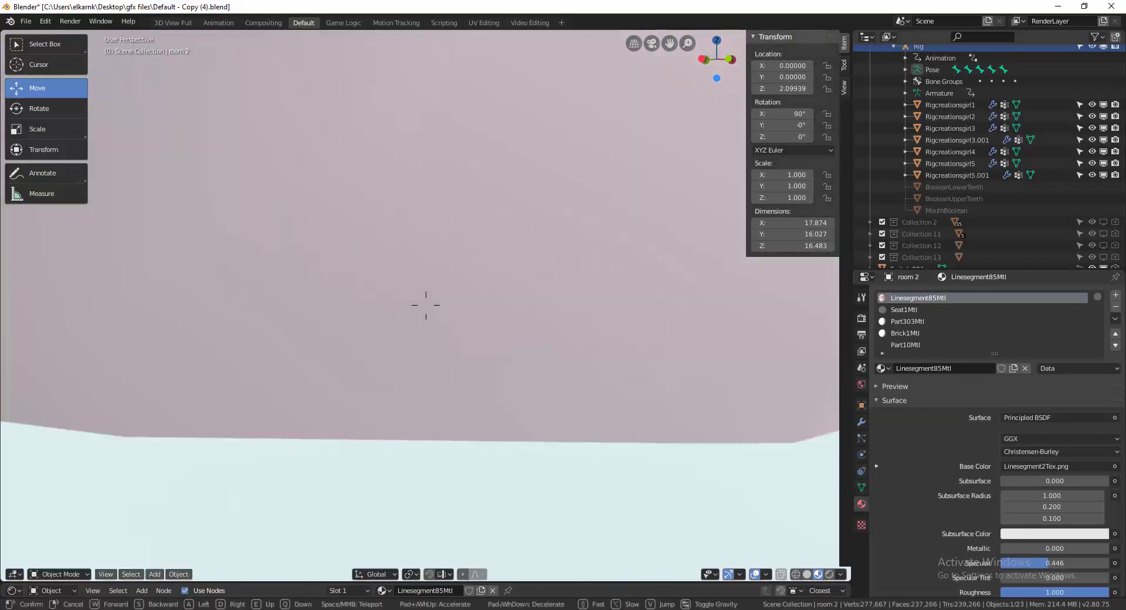
{"action": "left_click", "coordinate": [426, 305]}
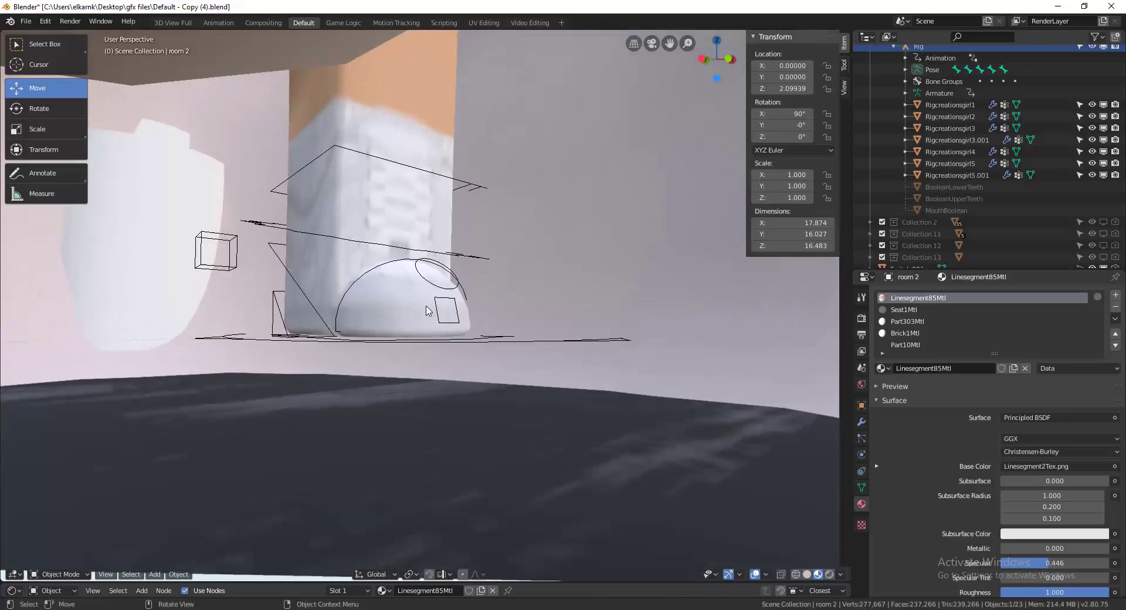
{"action": "left_click", "coordinate": [463, 341]}
{"action": "key", "text": "shift+grave"}
{"action": "key", "text": "s"}
{"action": "left_click", "coordinate": [425, 305]}
{"action": "left_click", "coordinate": [578, 100], "text": "shift"}
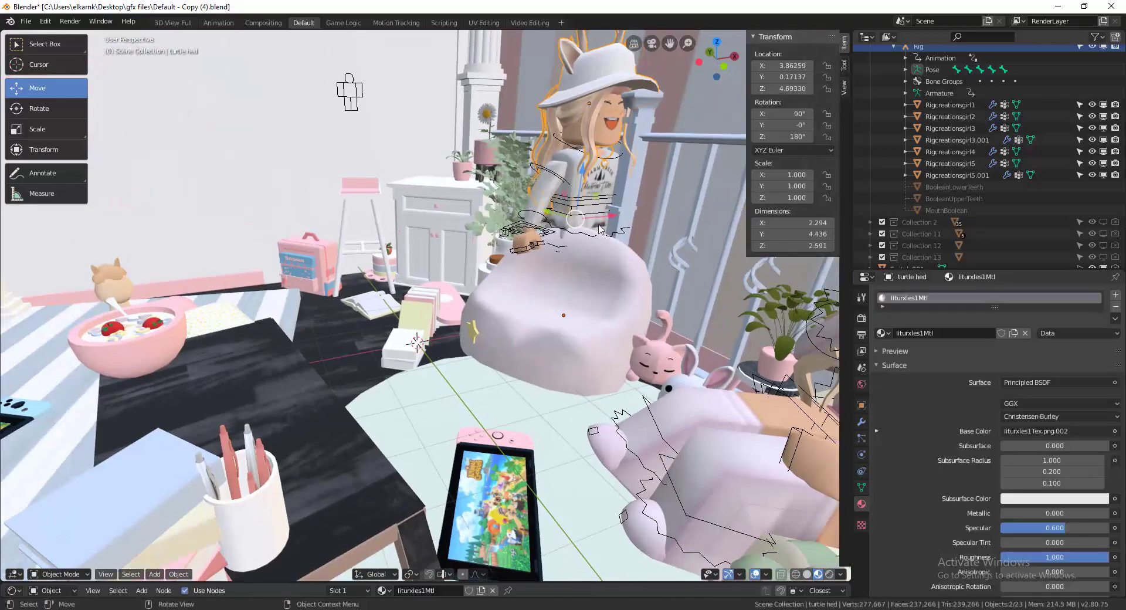
{"action": "left_click_drag", "start_coordinate": [603, 217], "coordinate": [329, 254]}
Put the hat-wearing character's rig into Pose Mode and rotate its lower-body bone so the legs extend forward for sitting.
{"action": "key", "text": "shift+grave"}
{"action": "key", "text": "w"}
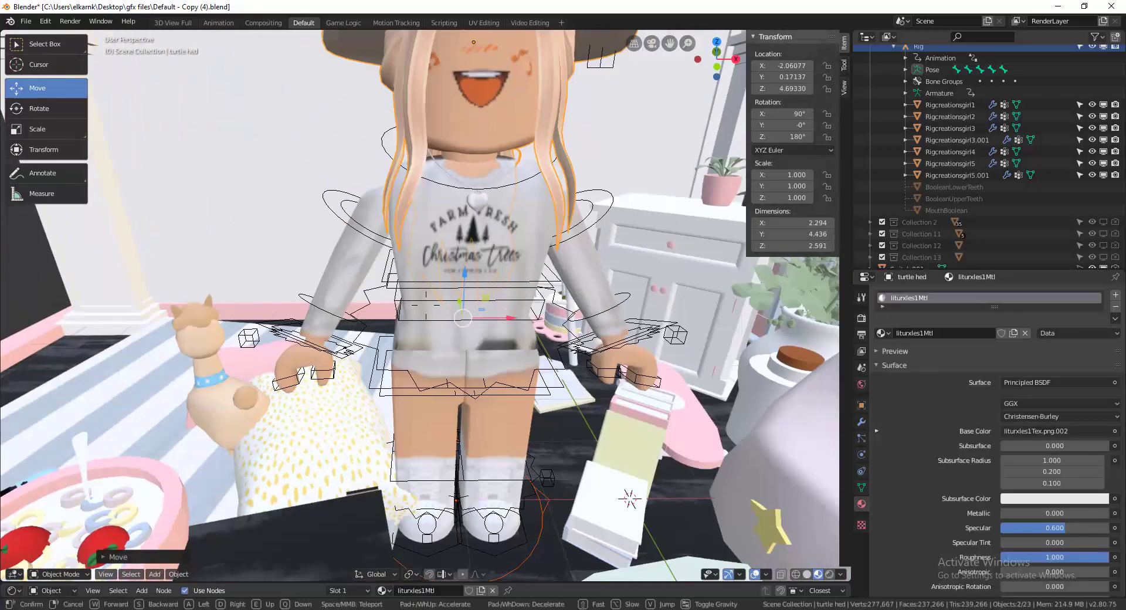
{"action": "left_click", "coordinate": [428, 392]}
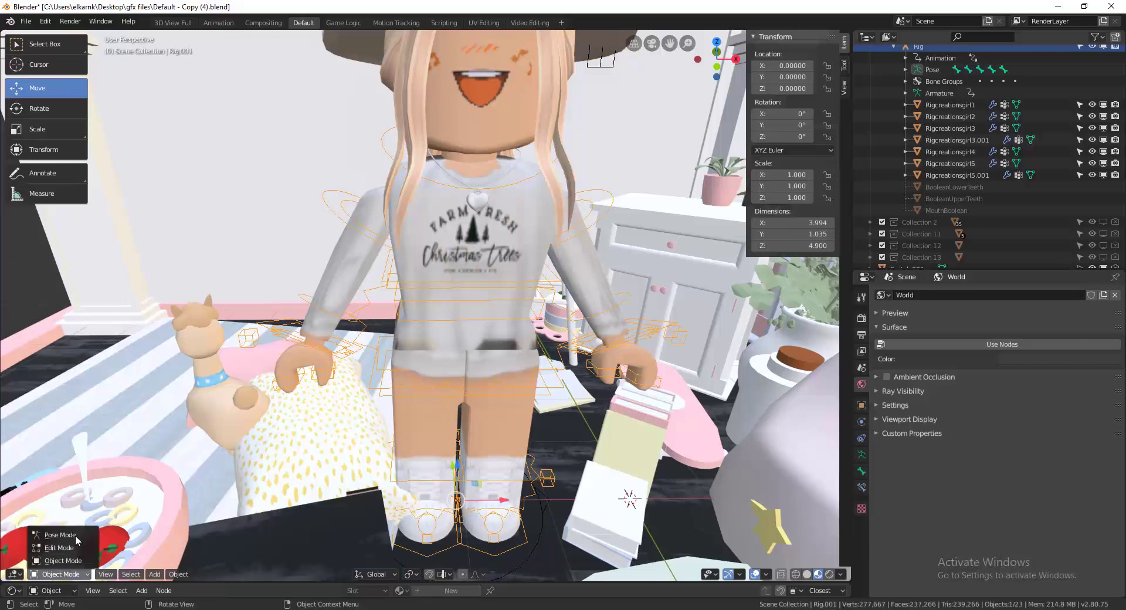
{"action": "left_click", "coordinate": [81, 538]}
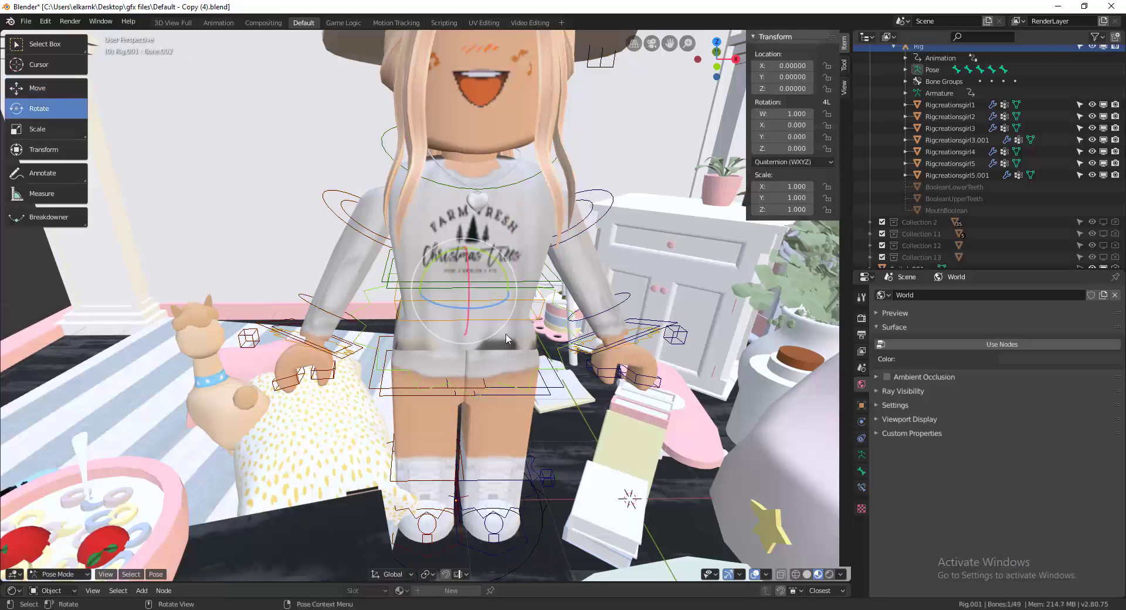
{"action": "left_click_drag", "start_coordinate": [468, 323], "coordinate": [511, 285]}
{"action": "middle_click_drag", "start_coordinate": [512, 286], "coordinate": [601, 286]}
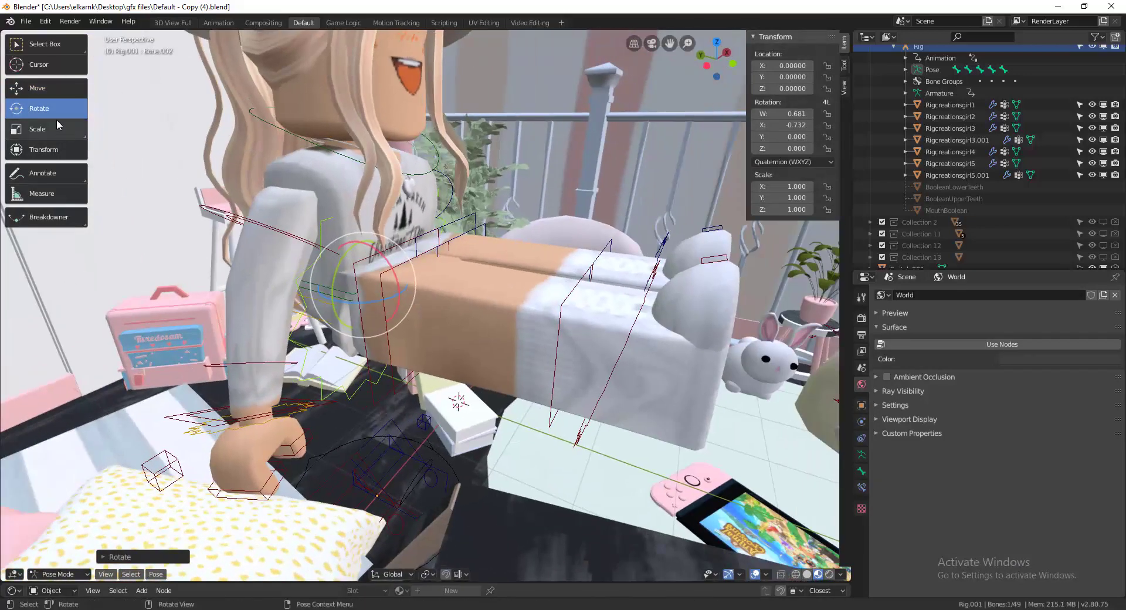
Shift the hat-wearing character's lower-body bone about 0.15 along its Y axis and rotate the lower-leg bones to bend the knees.
{"action": "left_click_drag", "start_coordinate": [344, 263], "coordinate": [526, 321]}
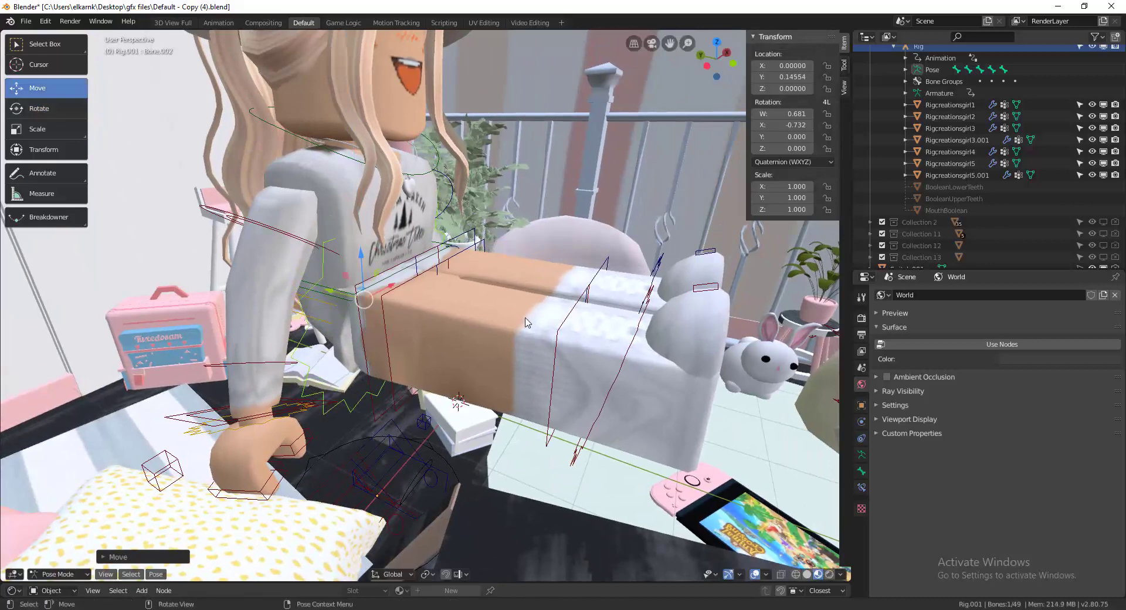
{"action": "left_click", "coordinate": [573, 292]}
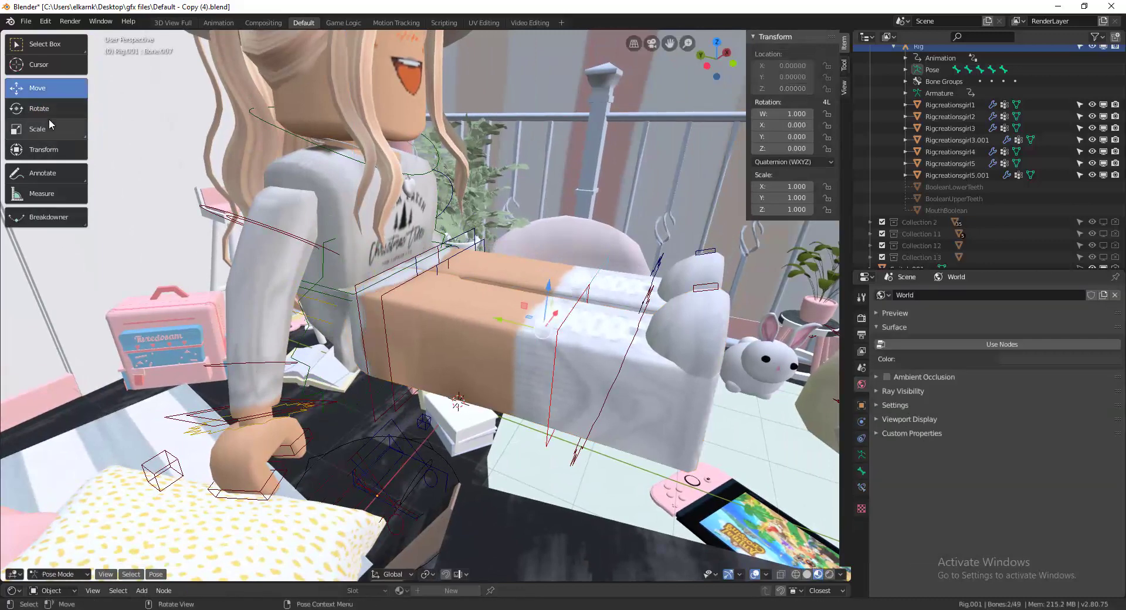
{"action": "mouse_move", "coordinate": [566, 295]}
{"action": "left_mouse_down"}
{"action": "mouse_move", "coordinate": [567, 397]}
{"action": "mouse_move", "coordinate": [604, 381]}
{"action": "mouse_move", "coordinate": [581, 363]}
{"action": "mouse_move", "coordinate": [566, 305]}
{"action": "left_mouse_up"}
{"action": "left_click", "coordinate": [606, 382]}
{"action": "left_click", "coordinate": [583, 384]}
{"action": "left_click", "coordinate": [588, 391]}
{"action": "middle_click_drag", "start_coordinate": [595, 309], "coordinate": [519, 331]}
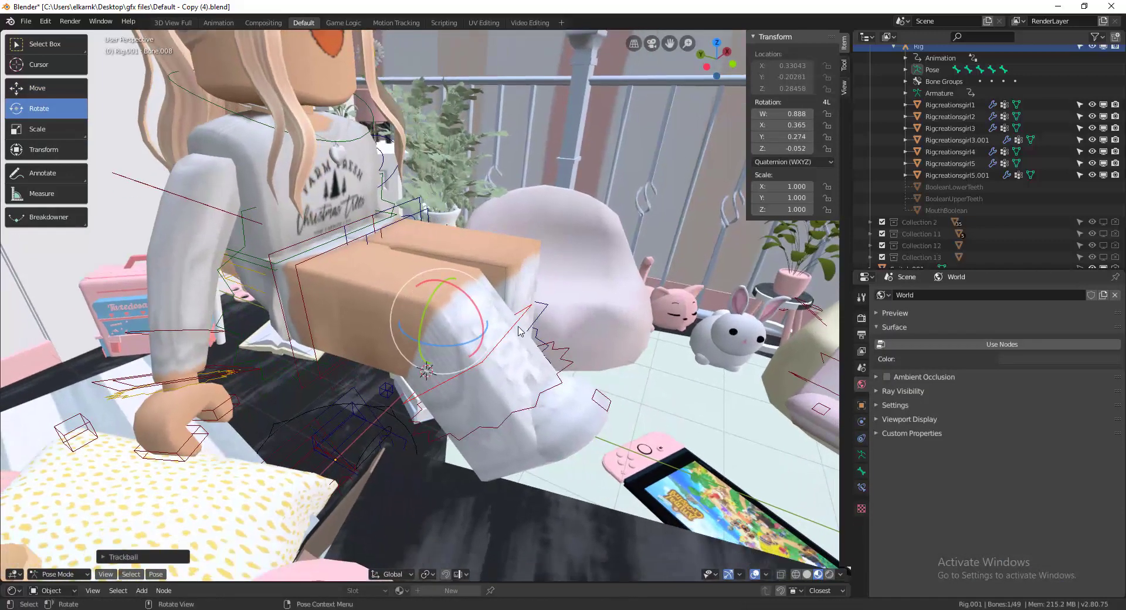
Fine-tune the hat-wearing character's seated legs by adjusting the lower-leg bend and nudging the lower-body bone upward.
{"action": "key", "text": "d"}
{"action": "left_click", "coordinate": [450, 309]}
{"action": "left_click", "coordinate": [457, 313]}
{"action": "left_click_drag", "start_coordinate": [457, 315], "coordinate": [454, 267]}
{"action": "left_click", "coordinate": [372, 352]}
{"action": "left_click_drag", "start_coordinate": [377, 341], "coordinate": [375, 326]}
{"action": "key", "text": "shift+grave"}
{"action": "key", "text": "a"}
{"action": "key", "text": "s"}
{"action": "left_click", "coordinate": [426, 305]}
Put the hat-wearing character's rig into Pose Mode and rotate the right upper-arm bone to raise the arm.
{"action": "left_click", "coordinate": [257, 217]}
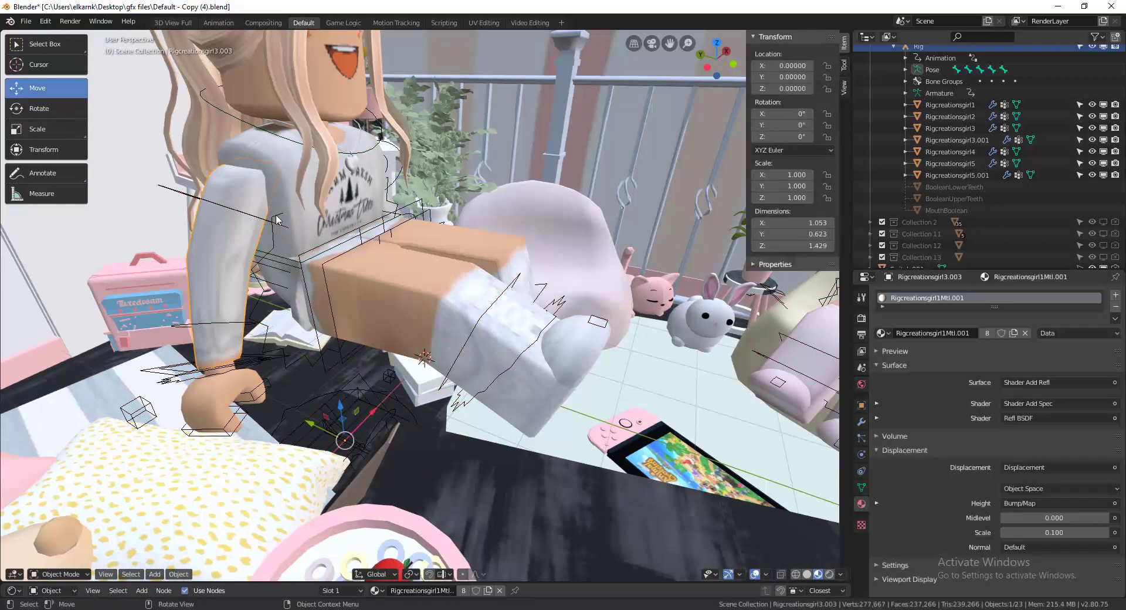
{"action": "left_click", "coordinate": [279, 220]}
{"action": "left_click_drag", "start_coordinate": [266, 203], "coordinate": [230, 174]}
{"action": "middle_click_drag", "start_coordinate": [335, 190], "coordinate": [337, 191]}
Rotate the right forearm bone to bend the elbow and bring the hand up beside the hat brim.
{"action": "left_click", "coordinate": [292, 176]}
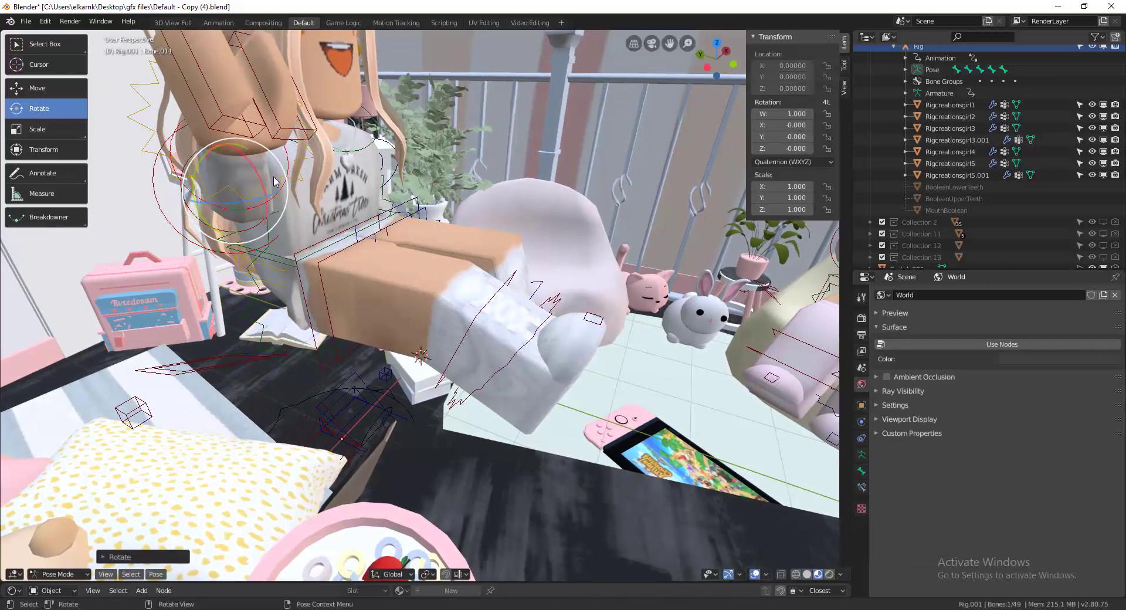
{"action": "left_click_drag", "start_coordinate": [273, 181], "coordinate": [202, 114]}
{"action": "key", "text": "shift+grave"}
{"action": "key", "text": "s"}
{"action": "key", "text": "w"}
{"action": "left_click", "coordinate": [420, 305]}
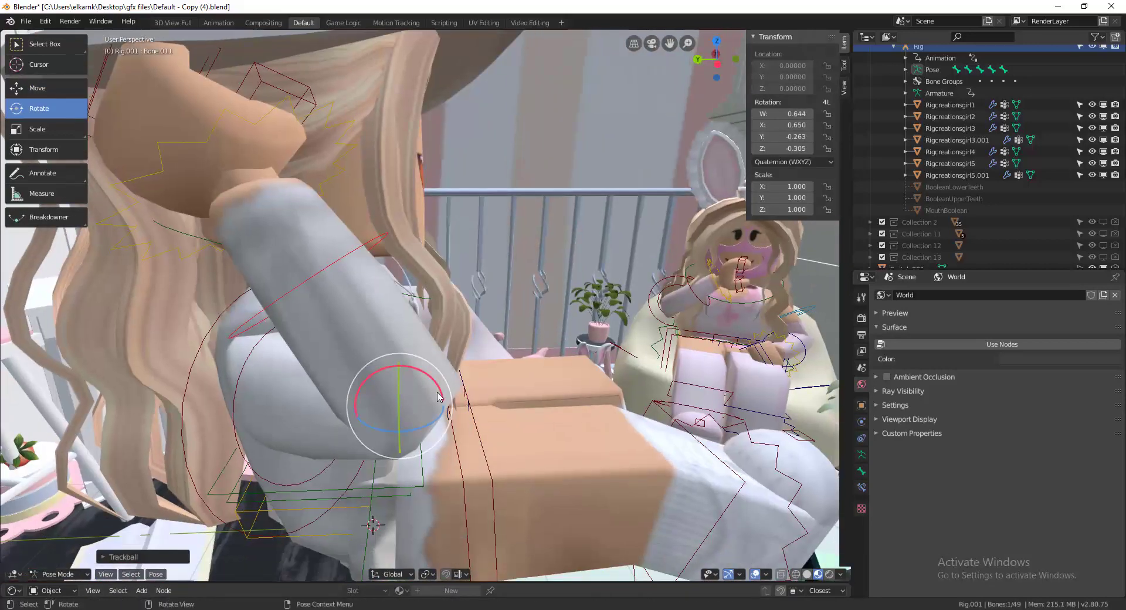
{"action": "left_click_drag", "start_coordinate": [439, 396], "coordinate": [462, 422]}
{"action": "key", "text": "shift+grave"}
{"action": "key", "text": "d"}
{"action": "key", "text": "s"}
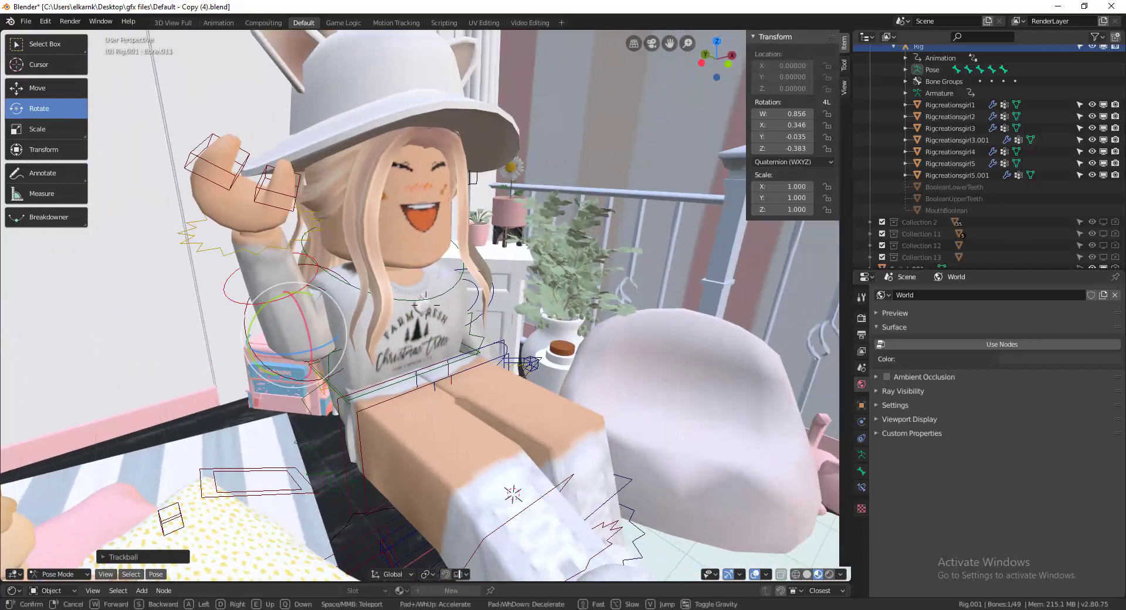
Rotate the right upper-arm bone so the raised hand sits closer to the front of the hat.
{"action": "left_click", "coordinate": [320, 383]}
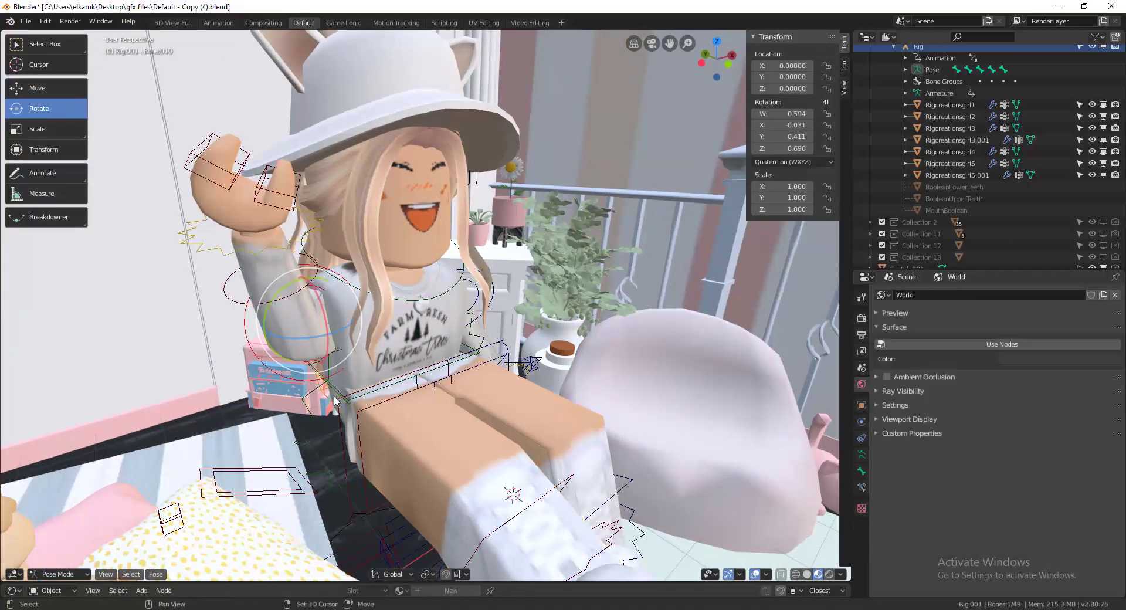
{"action": "key", "text": "shift+grave"}
{"action": "key", "text": "d"}
{"action": "key", "text": "a"}
{"action": "left_click", "coordinate": [420, 305]}
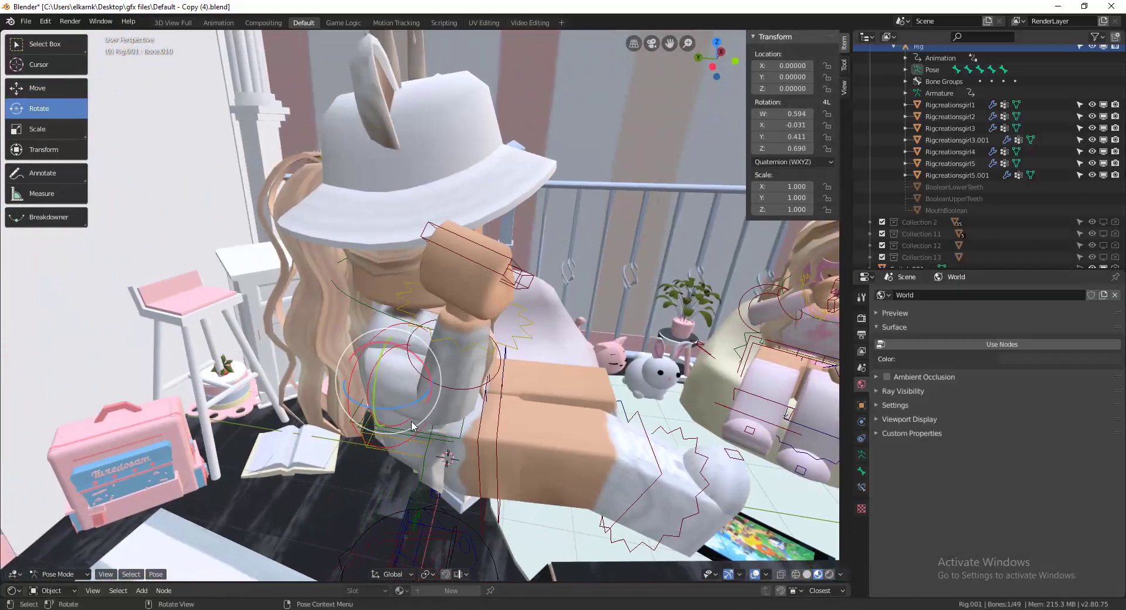
{"action": "left_click_drag", "start_coordinate": [411, 407], "coordinate": [431, 363]}
{"action": "key", "text": "shift+grave"}
{"action": "key", "text": "w"}
{"action": "key", "text": "d"}
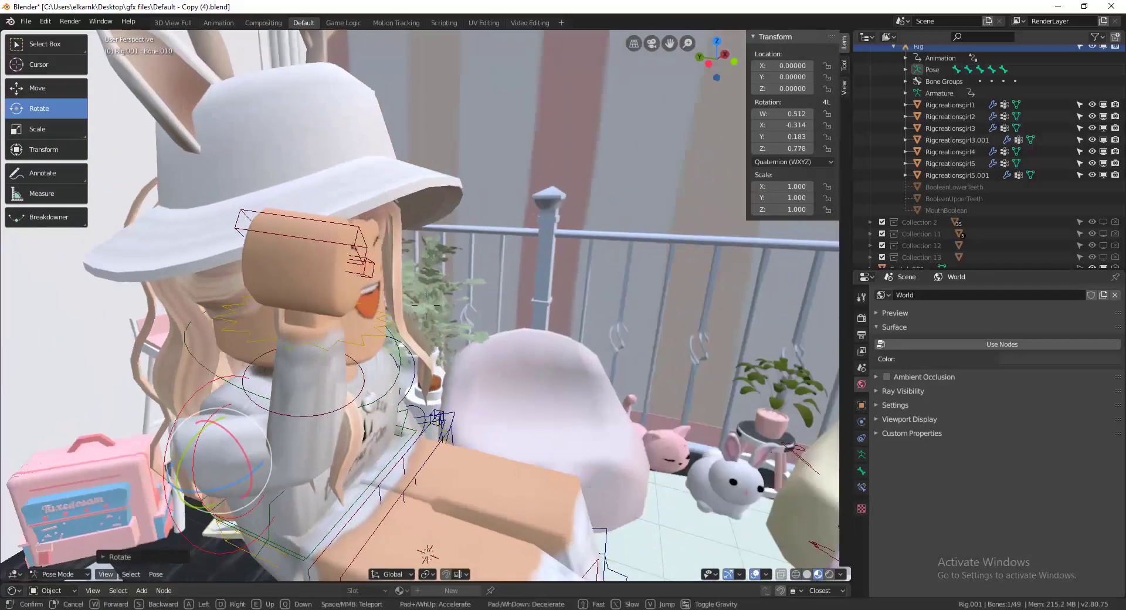
{"action": "left_click", "coordinate": [409, 319]}
Turn the right hand toward the hat brim and rotate the raised arm slightly outward.
{"action": "key", "text": "ctrl+Tab"}
{"action": "left_click", "coordinate": [281, 352]}
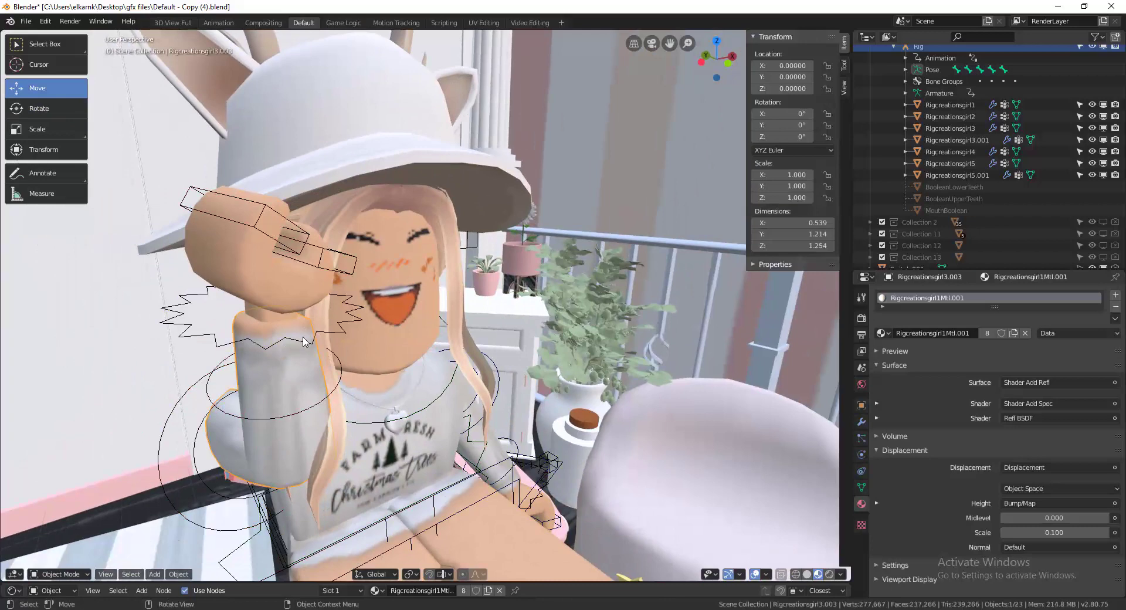
{"action": "left_click", "coordinate": [321, 345]}
{"action": "left_click", "coordinate": [315, 338]}
{"action": "left_click_drag", "start_coordinate": [282, 322], "coordinate": [319, 391]}
{"action": "left_click_drag", "start_coordinate": [294, 452], "coordinate": [309, 459]}
Rotate the right hand's thumb and finger bones so the hand grips the hat brim.
{"action": "left_click", "coordinate": [297, 239]}
{"action": "key", "text": "r"}
{"action": "key", "text": "r"}
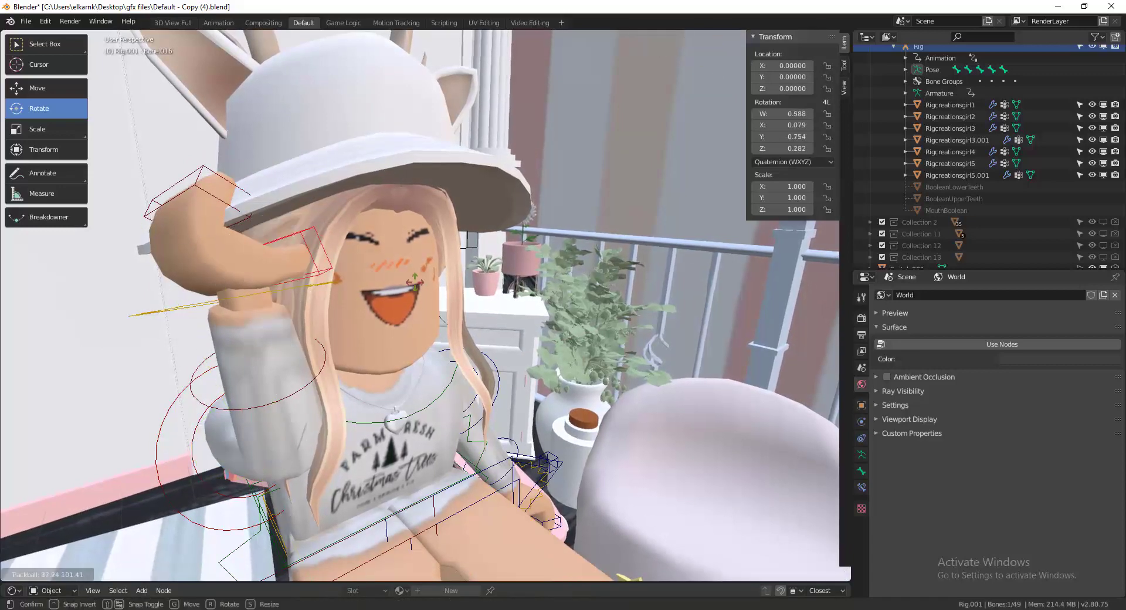
{"action": "left_click", "coordinate": [314, 257]}
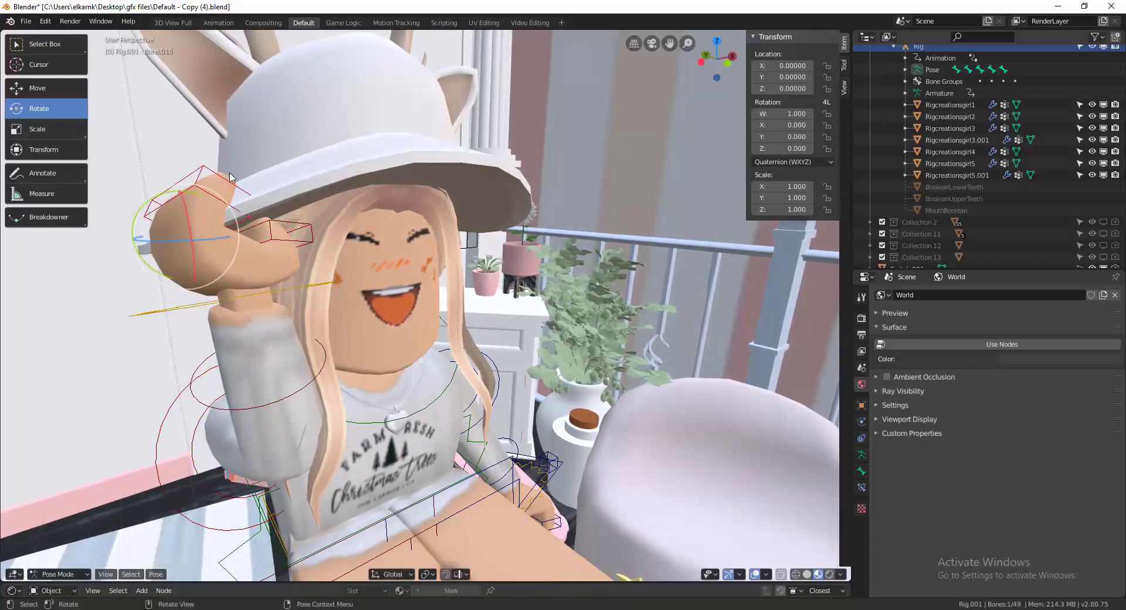
{"action": "key", "text": "r"}
{"action": "left_click", "coordinate": [232, 206]}
Check the raised right arm from several angles and adjust the upper-arm rotation so the hand stays at the brim.
{"action": "key", "text": "shift+grave"}
{"action": "key", "text": "s"}
{"action": "key", "text": "d"}
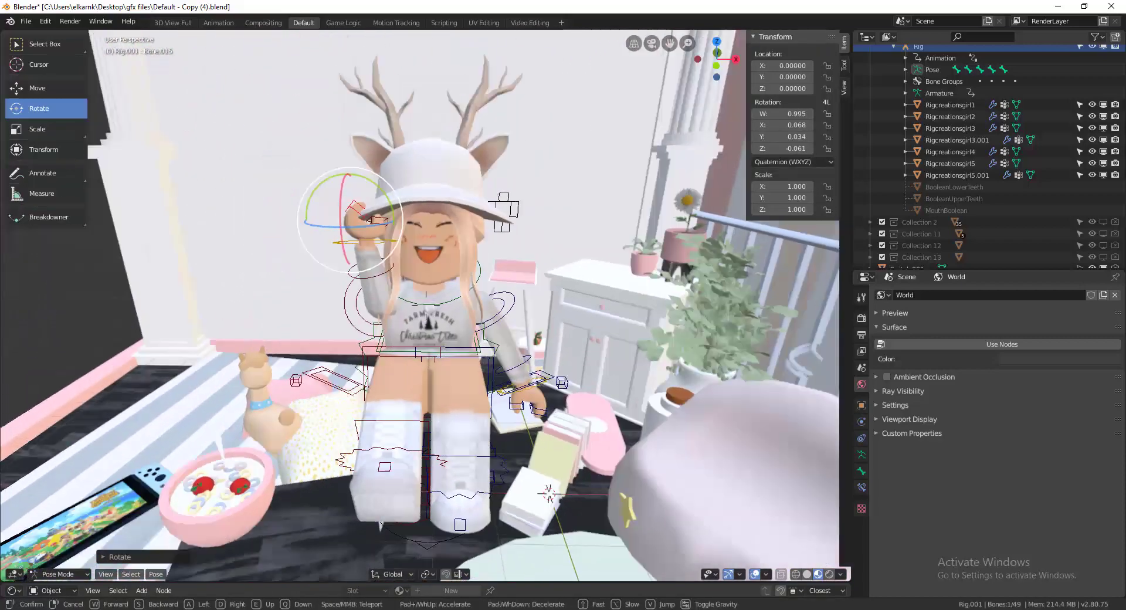
{"action": "key", "text": "w"}
{"action": "left_click", "coordinate": [431, 308]}
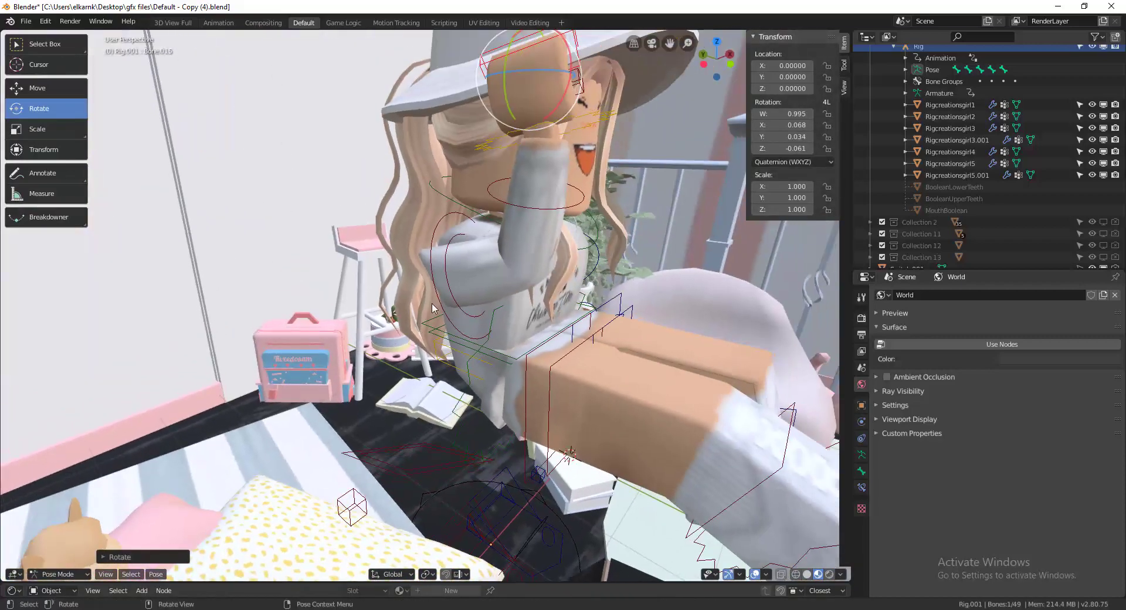
{"action": "key", "text": "shift+grave"}
{"action": "key", "text": "d"}
{"action": "left_click", "coordinate": [426, 306]}
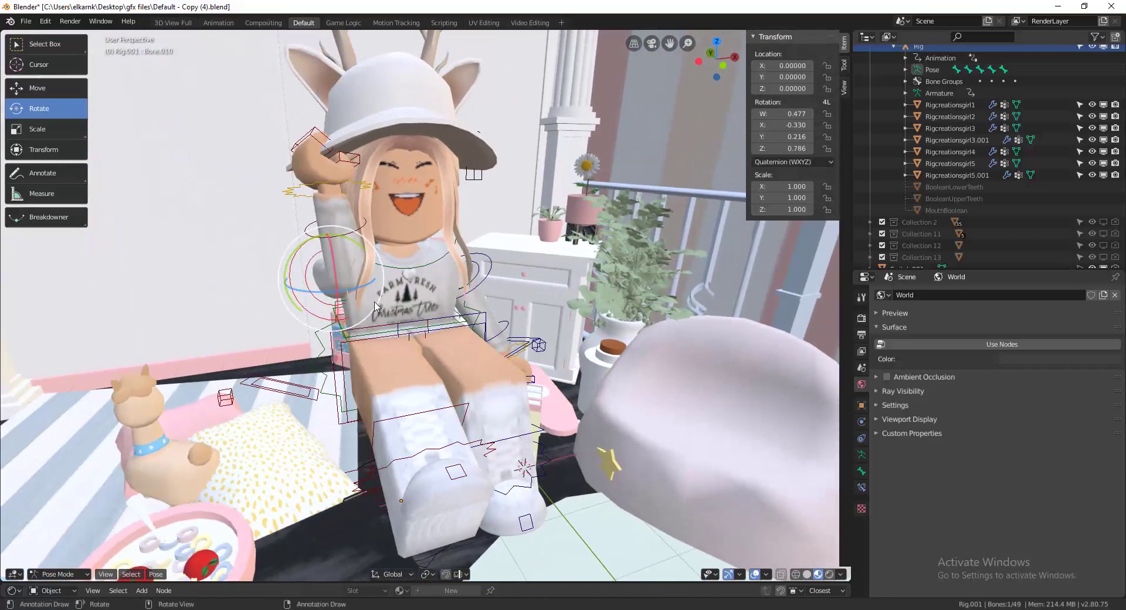
{"action": "left_click_drag", "start_coordinate": [338, 292], "coordinate": [349, 315]}
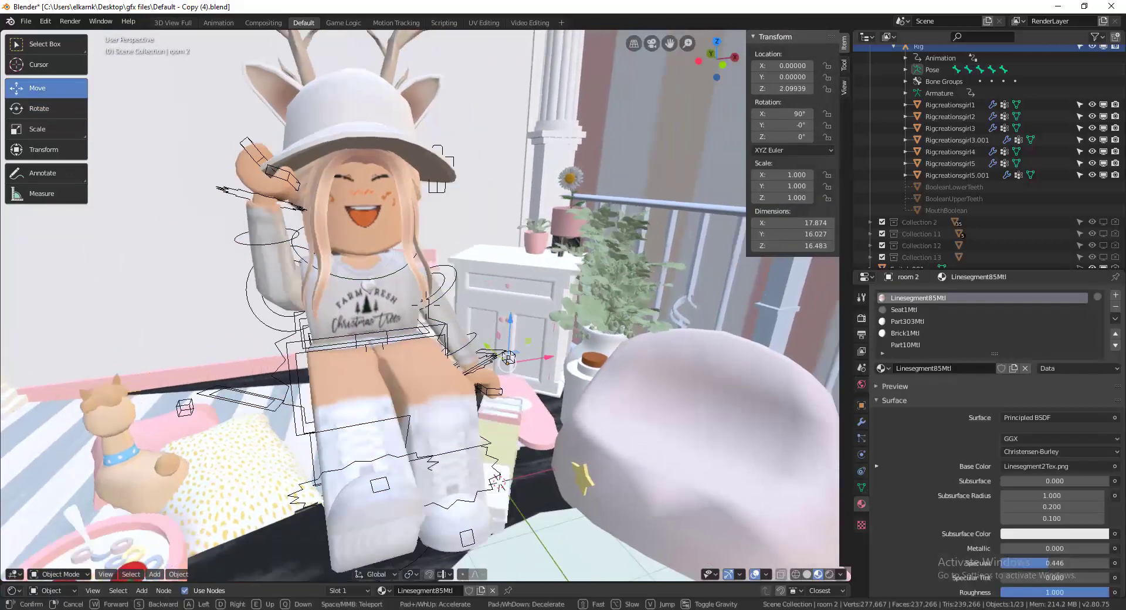
Rotate the left upper-arm and forearm bones to raise the left hand with the elbow bent.
{"action": "middle_click_drag", "start_coordinate": [376, 293], "coordinate": [407, 287]}
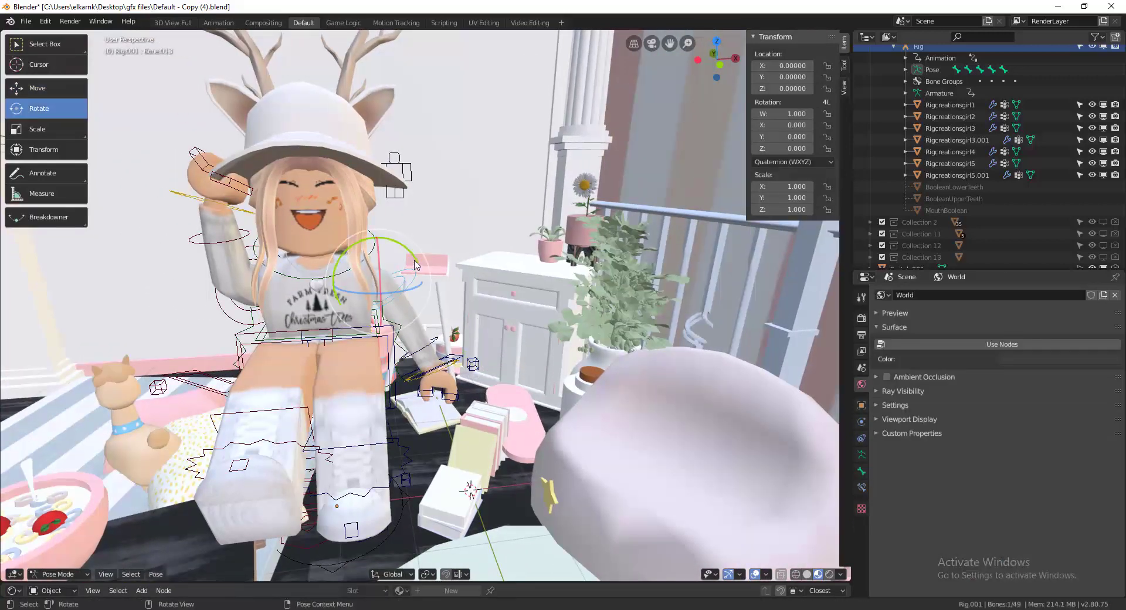
{"action": "left_click_drag", "start_coordinate": [378, 280], "coordinate": [427, 303]}
{"action": "left_click_drag", "start_coordinate": [305, 173], "coordinate": [362, 253]}
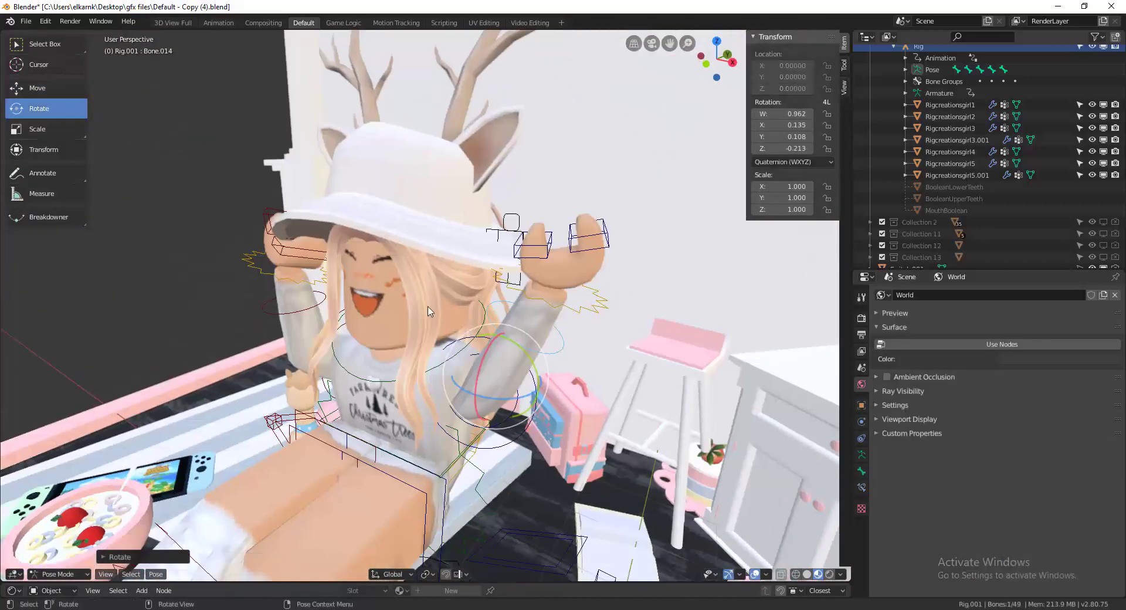
{"action": "left_click_drag", "start_coordinate": [527, 352], "coordinate": [537, 359]}
Select the left upper-arm bone and rotate it to swing the bent arm in front of the chest.
{"action": "left_click", "coordinate": [509, 440]}
{"action": "left_click", "coordinate": [505, 447]}
{"action": "left_click_drag", "start_coordinate": [499, 366], "coordinate": [554, 349]}
{"action": "left_click_drag", "start_coordinate": [489, 417], "coordinate": [464, 433]}
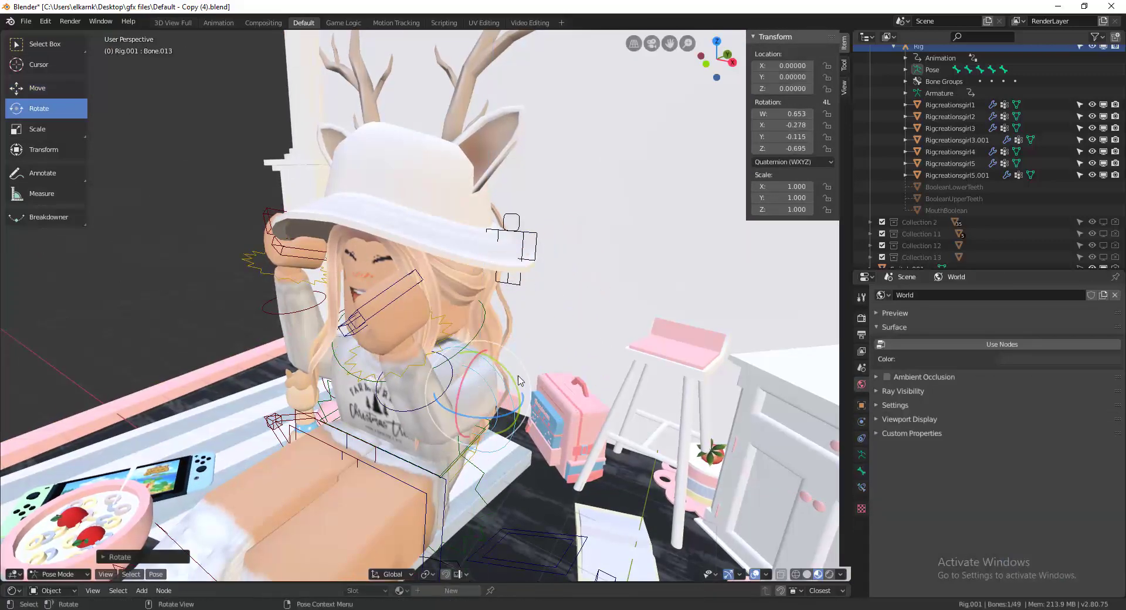
{"action": "left_click_drag", "start_coordinate": [458, 391], "coordinate": [459, 428]}
From the front, rotate the left upper arm until the hand is beside the laughing mouth, and return to Object Mode.
{"action": "key", "text": "shift+grave"}
{"action": "left_click_drag", "start_coordinate": [542, 427], "coordinate": [530, 453]}
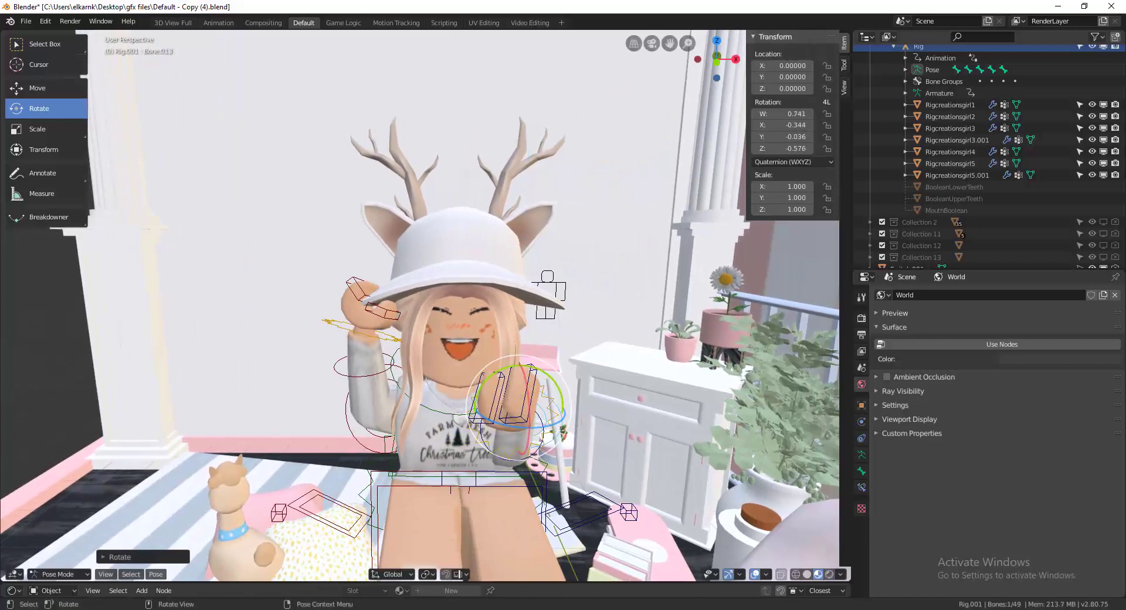
{"action": "left_click_drag", "start_coordinate": [554, 390], "coordinate": [542, 376]}
{"action": "left_click_drag", "start_coordinate": [547, 448], "coordinate": [549, 411]}
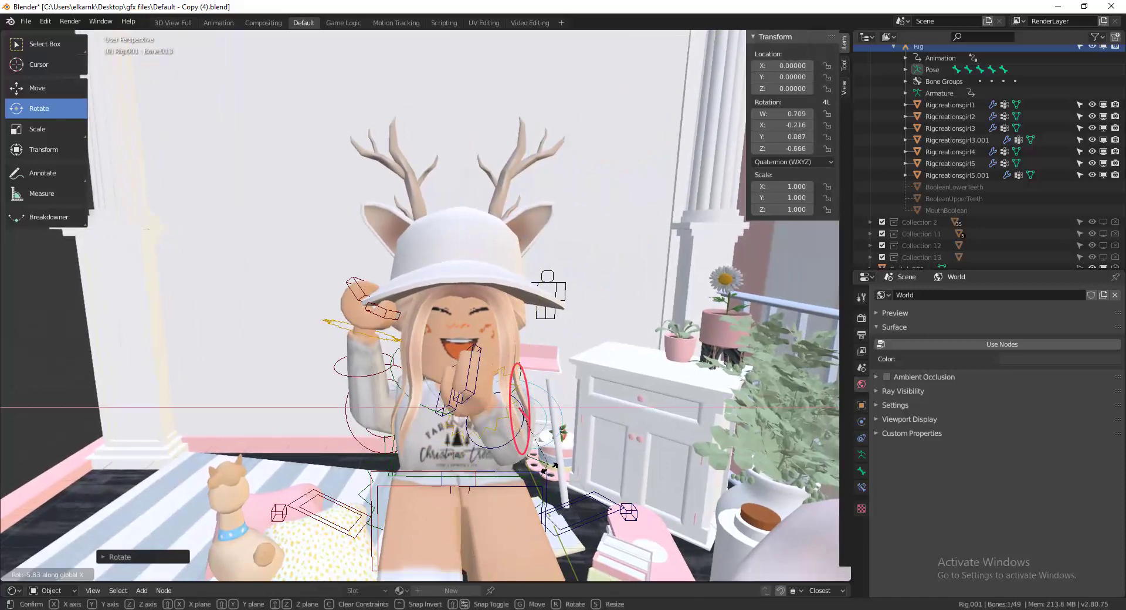
{"action": "left_click_drag", "start_coordinate": [534, 503], "coordinate": [533, 501]}
{"action": "left_click_drag", "start_coordinate": [488, 377], "coordinate": [297, 262]}
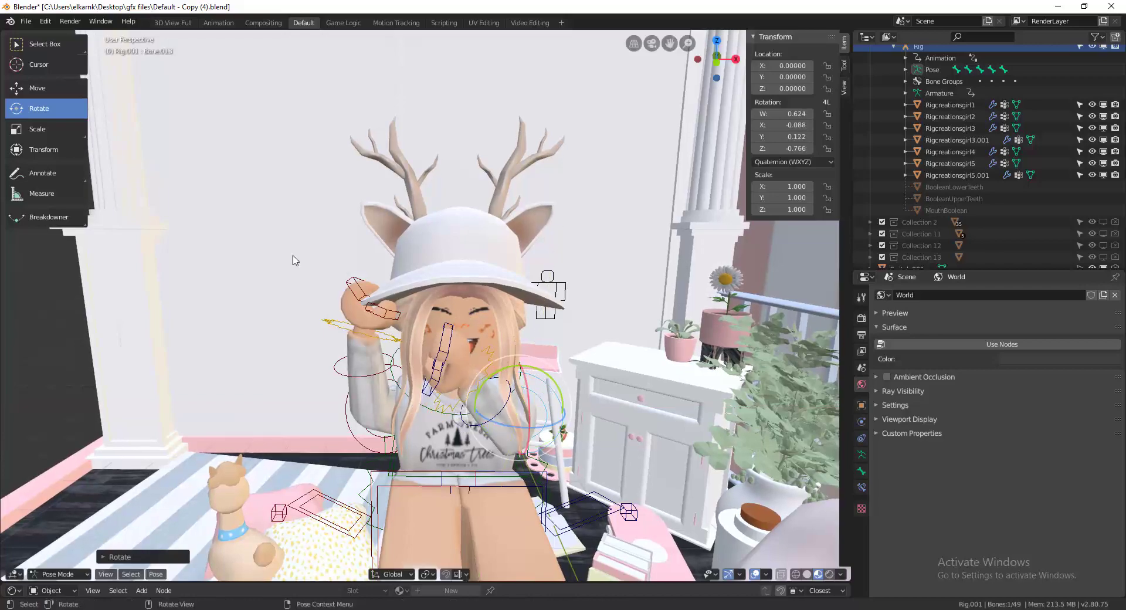
{"action": "left_click_drag", "start_coordinate": [491, 422], "coordinate": [543, 431]}
{"action": "left_click", "coordinate": [598, 473]}
Select the hat-wearing character's rig with its turtle hed head and move both onto the pink bean bag, with the head at Z about 3.33.
{"action": "key", "text": "shift+grave"}
{"action": "key", "text": "s"}
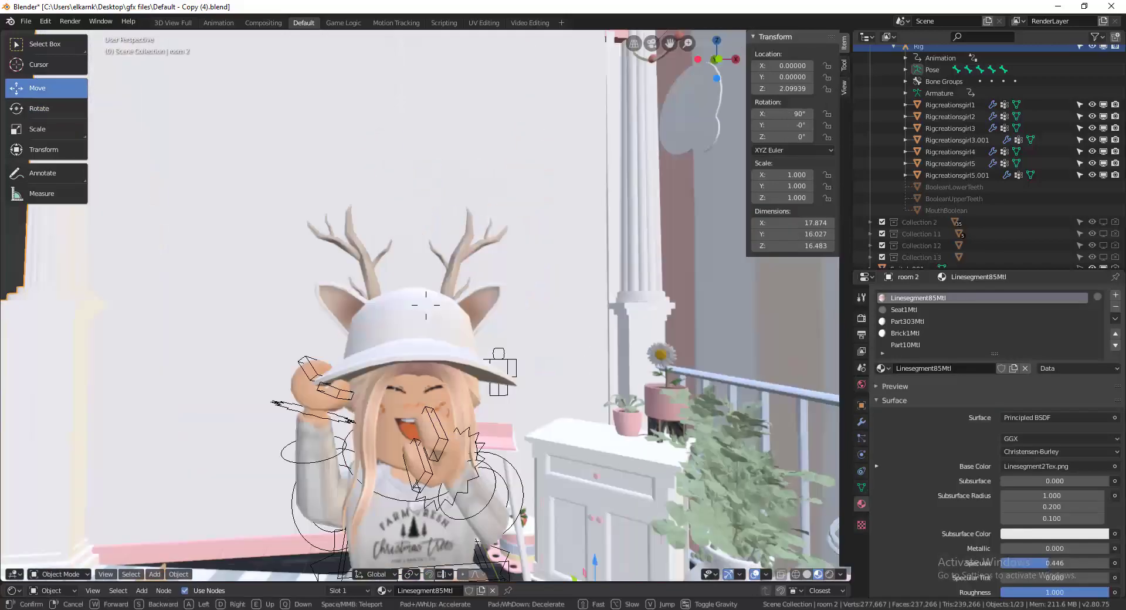
{"action": "key", "text": "w"}
{"action": "key", "text": "s"}
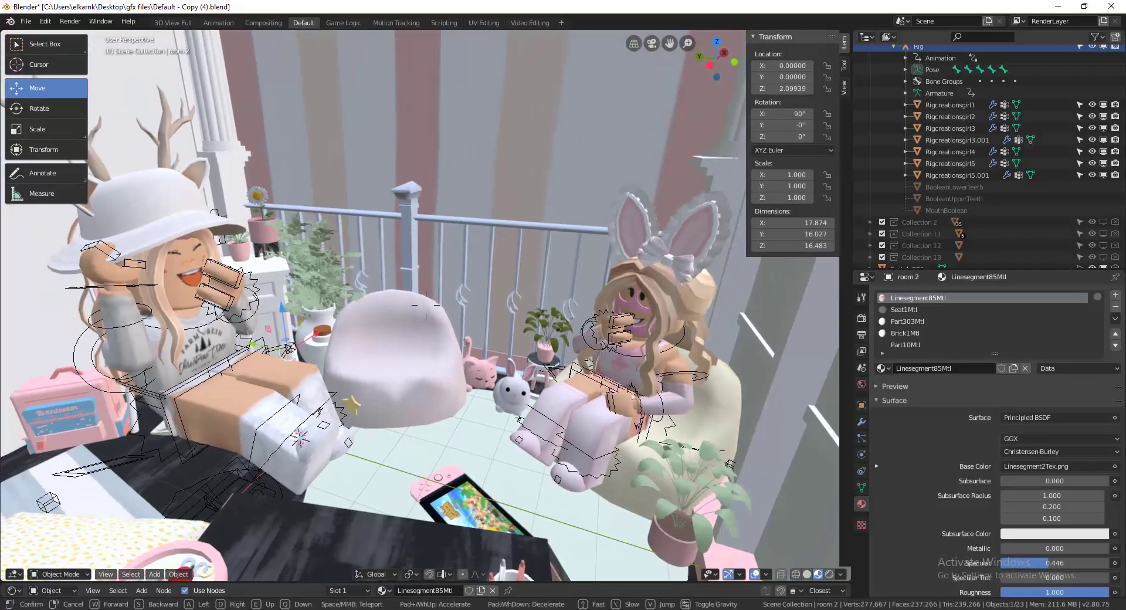
{"action": "key", "text": "w"}
{"action": "left_click", "coordinate": [439, 323]}
{"action": "left_click", "coordinate": [442, 326]}
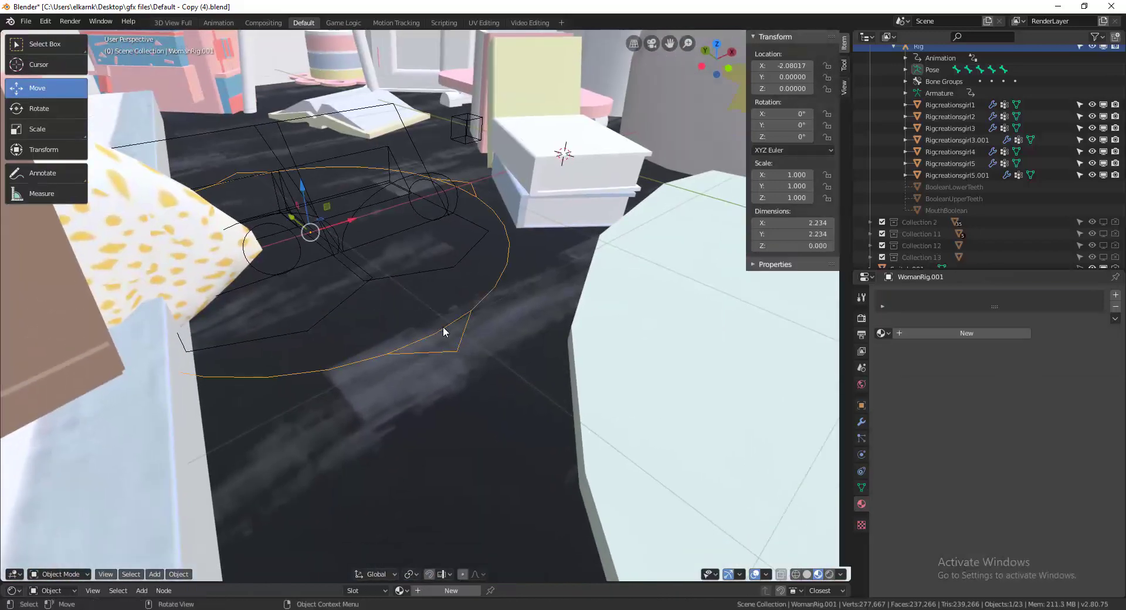
{"action": "key", "text": "shift+grave"}
{"action": "key", "text": "s"}
{"action": "left_click", "coordinate": [426, 305]}
{"action": "left_click", "coordinate": [357, 88], "text": "shift"}
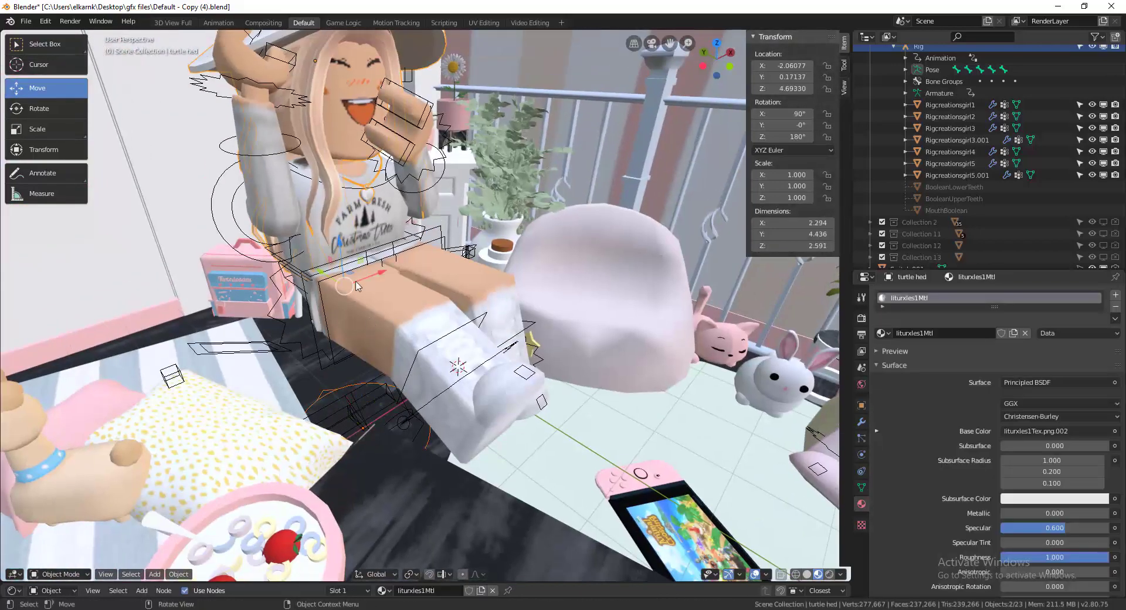
{"action": "key", "text": "g"}
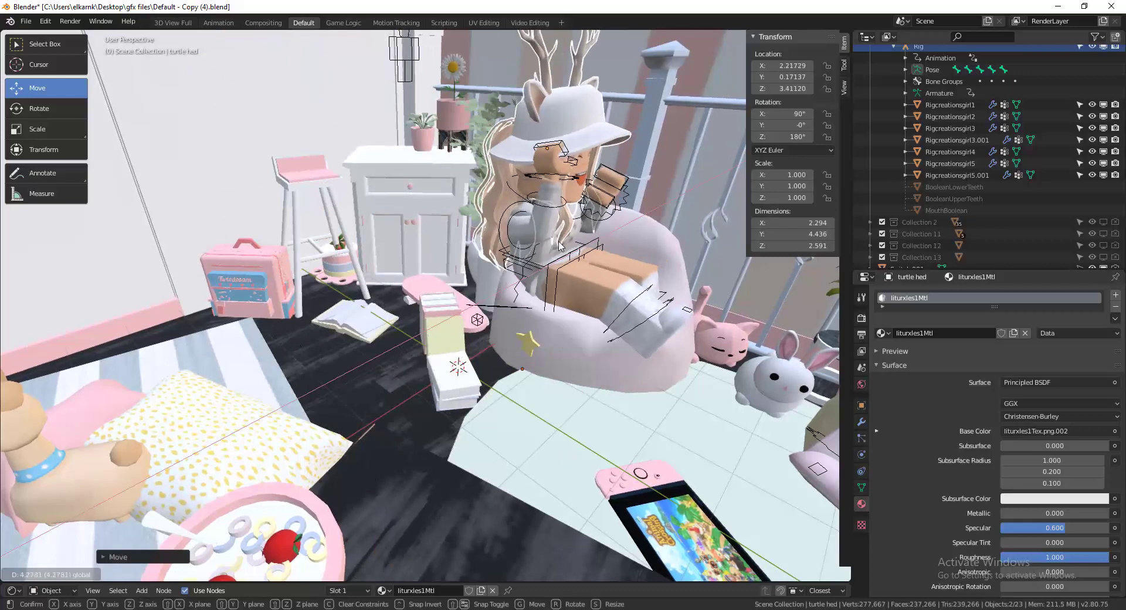
{"action": "left_click", "coordinate": [559, 278]}
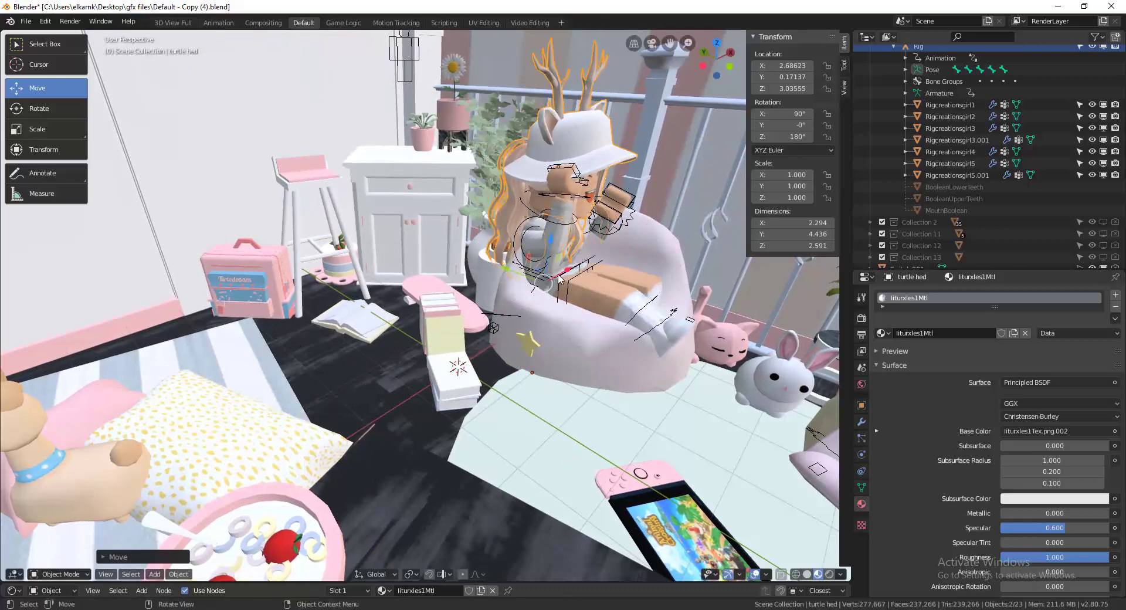
{"action": "key", "text": "g"}
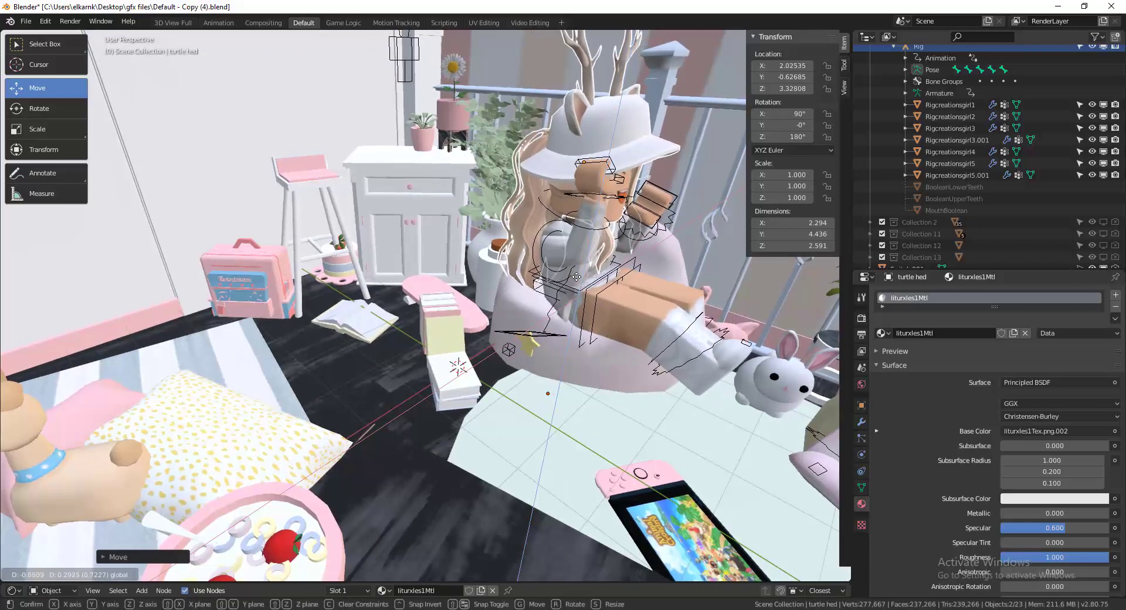
{"action": "left_click", "coordinate": [576, 276]}
Rotate the rig and head around Z to face the other character, setting the head's Z rotation to 145°.
{"action": "middle_click_drag", "start_coordinate": [577, 276], "coordinate": [426, 305], "text": "shift"}
{"action": "left_click_drag", "start_coordinate": [424, 368], "coordinate": [398, 413]}
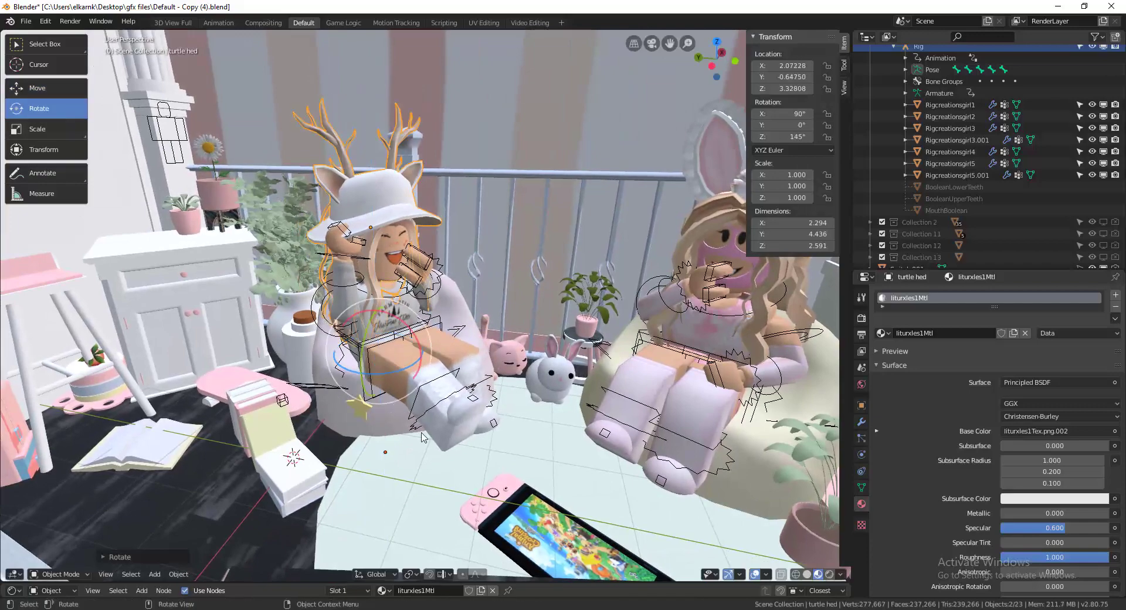
{"action": "left_click", "coordinate": [425, 439]}
{"action": "key", "text": "shift+grave"}
{"action": "key", "text": "w"}
{"action": "key", "text": "w"}
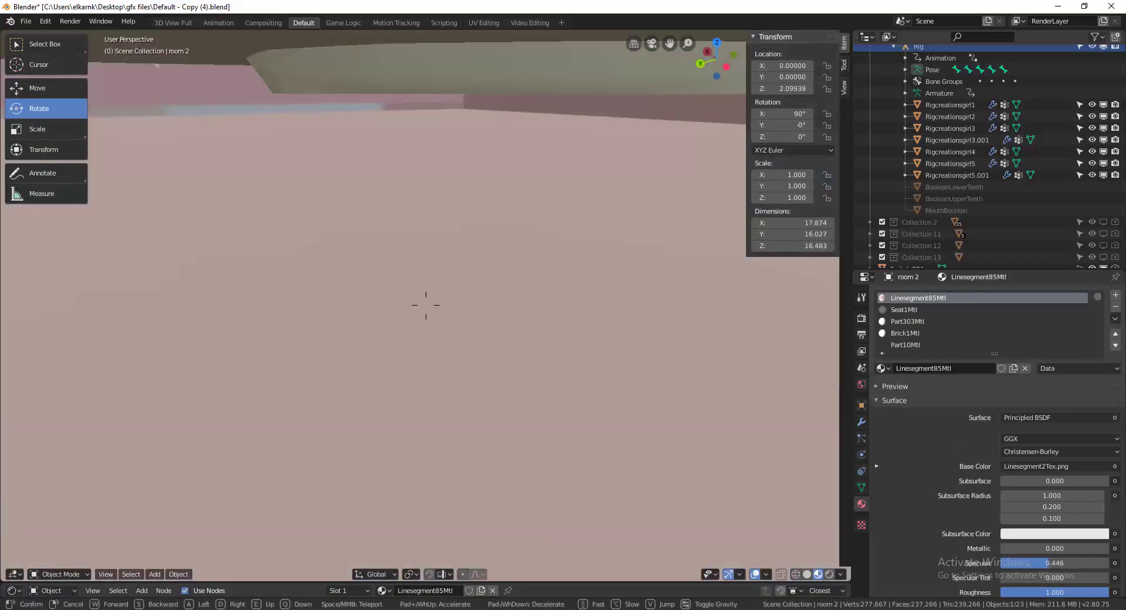
{"action": "key", "text": "s"}
{"action": "key", "text": "s"}
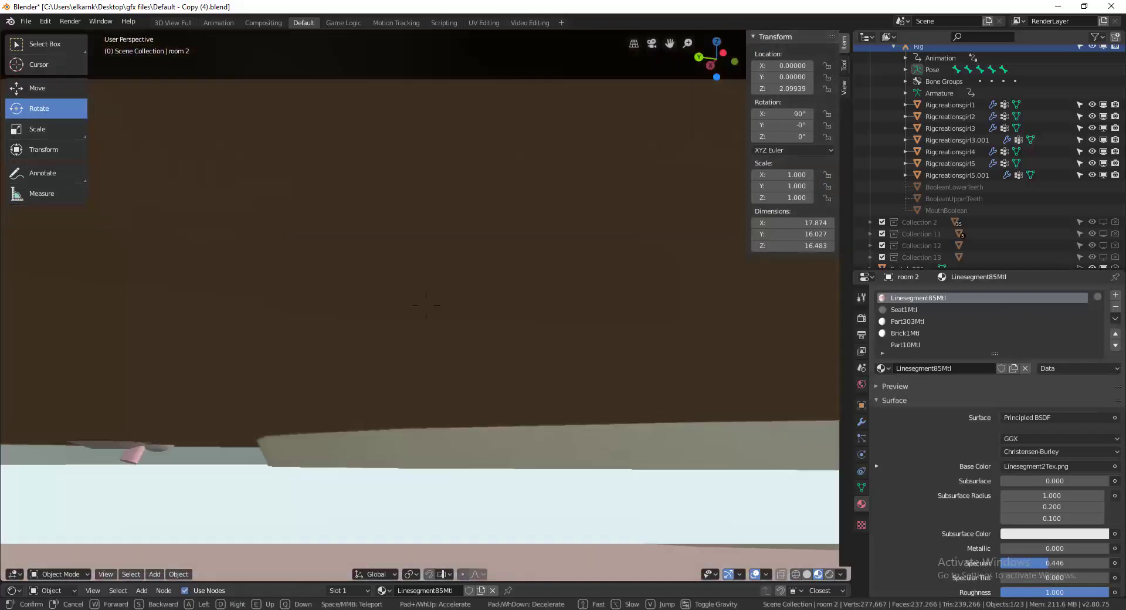
{"action": "key", "text": "w"}
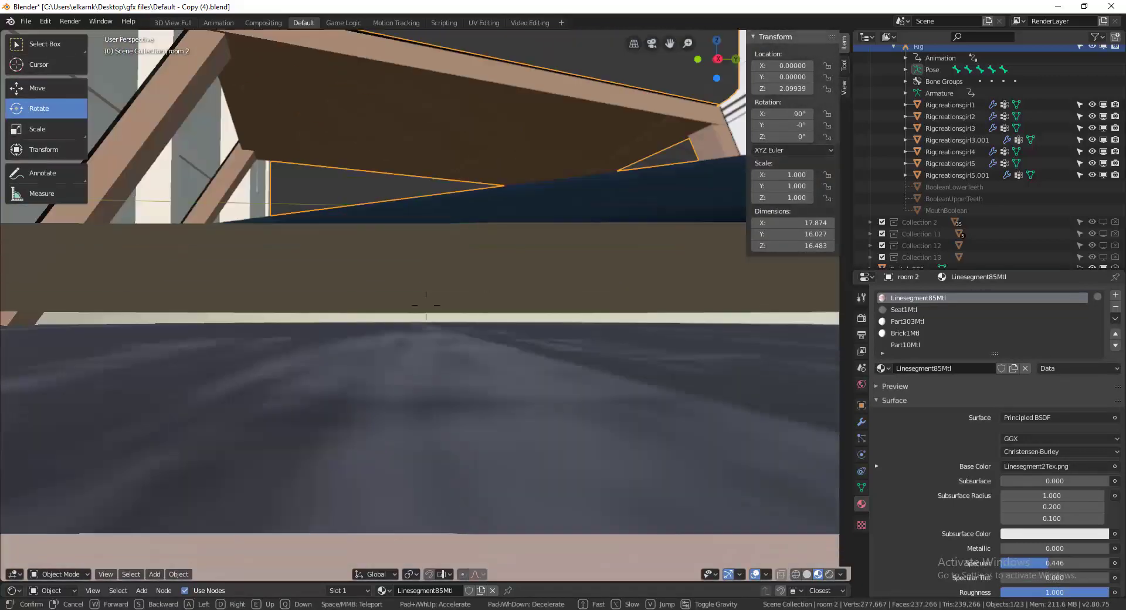
{"action": "key", "text": "s"}
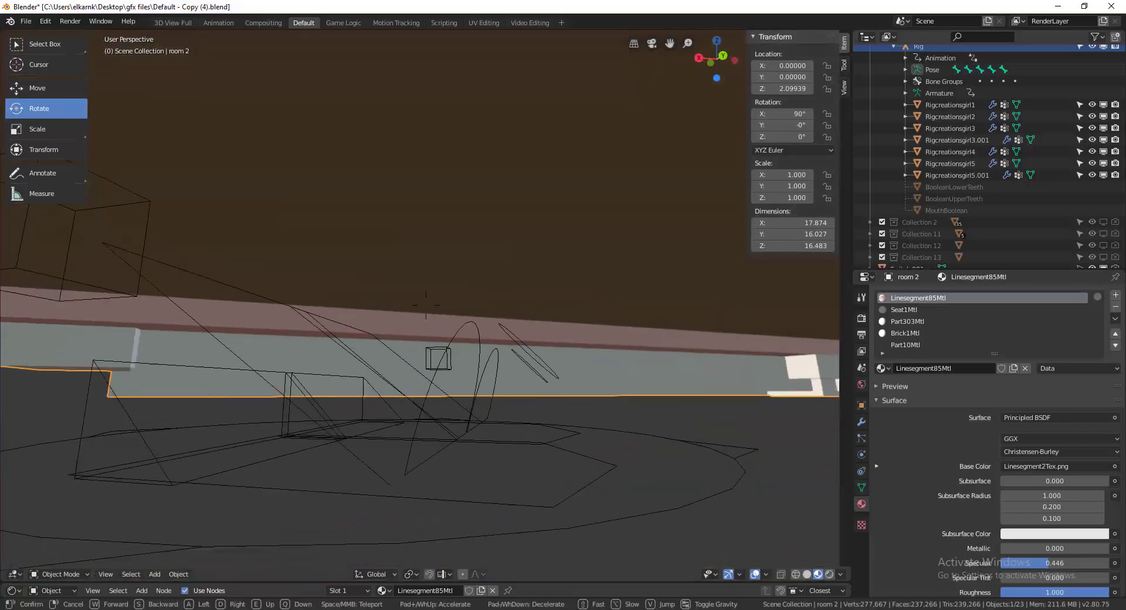
Select the bunny-eared character's rig with its kas hed head and rotate both around Z, bringing the head's Z rotation to 46.1°.
{"action": "left_click", "coordinate": [426, 305]}
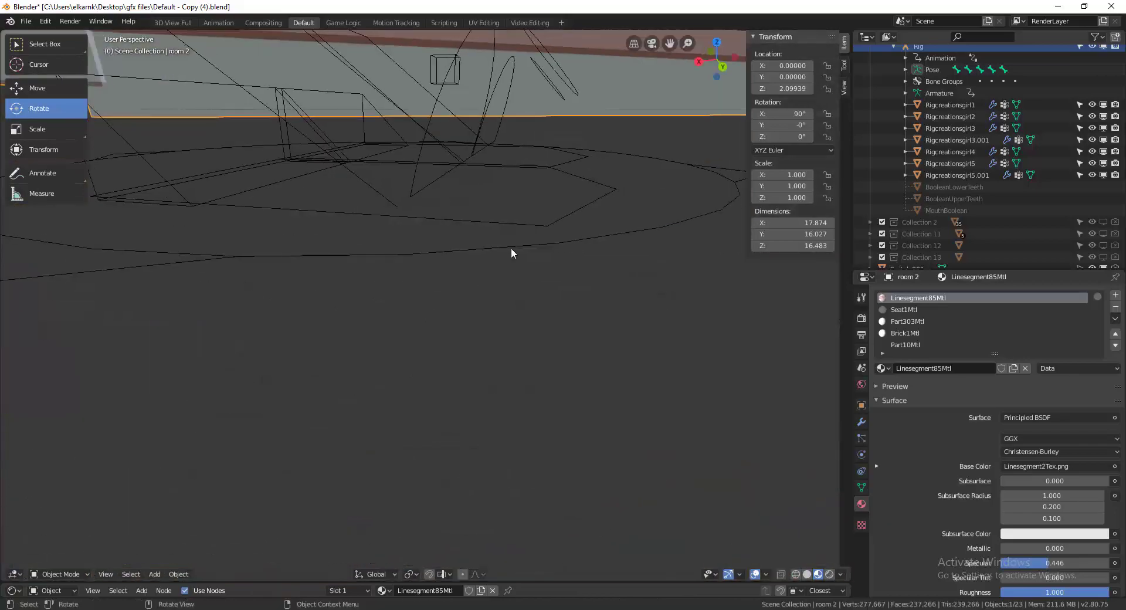
{"action": "left_click", "coordinate": [556, 245]}
{"action": "key", "text": "shift+grave"}
{"action": "key", "text": "s"}
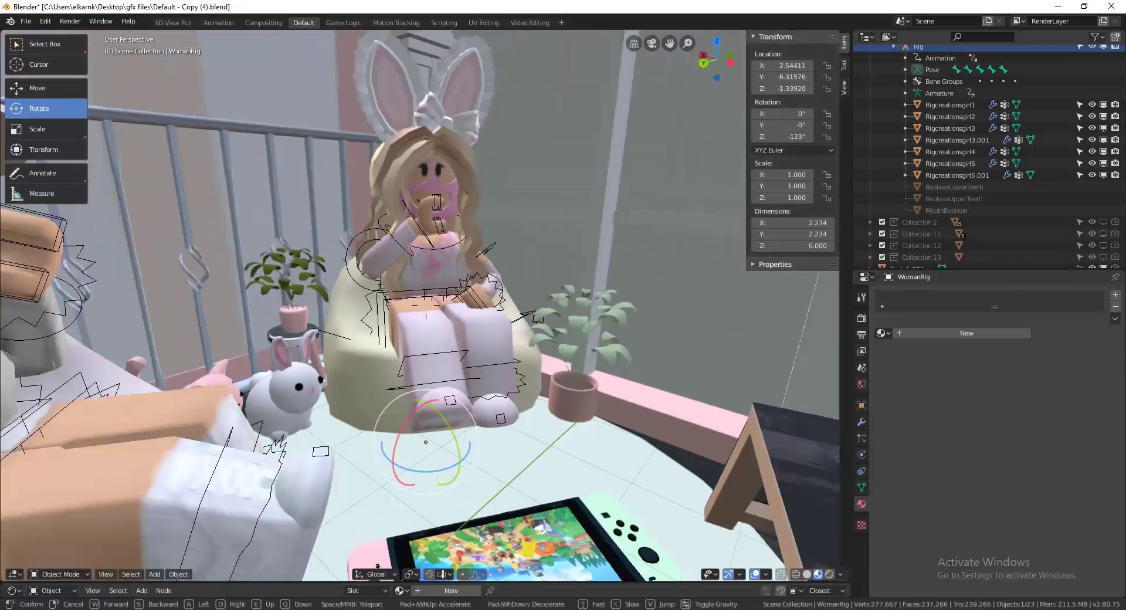
{"action": "left_click", "coordinate": [425, 305]}
{"action": "left_click", "coordinate": [447, 221], "text": "shift"}
{"action": "left_click_drag", "start_coordinate": [445, 356], "coordinate": [444, 358]}
{"action": "key", "text": "ctrl+z"}
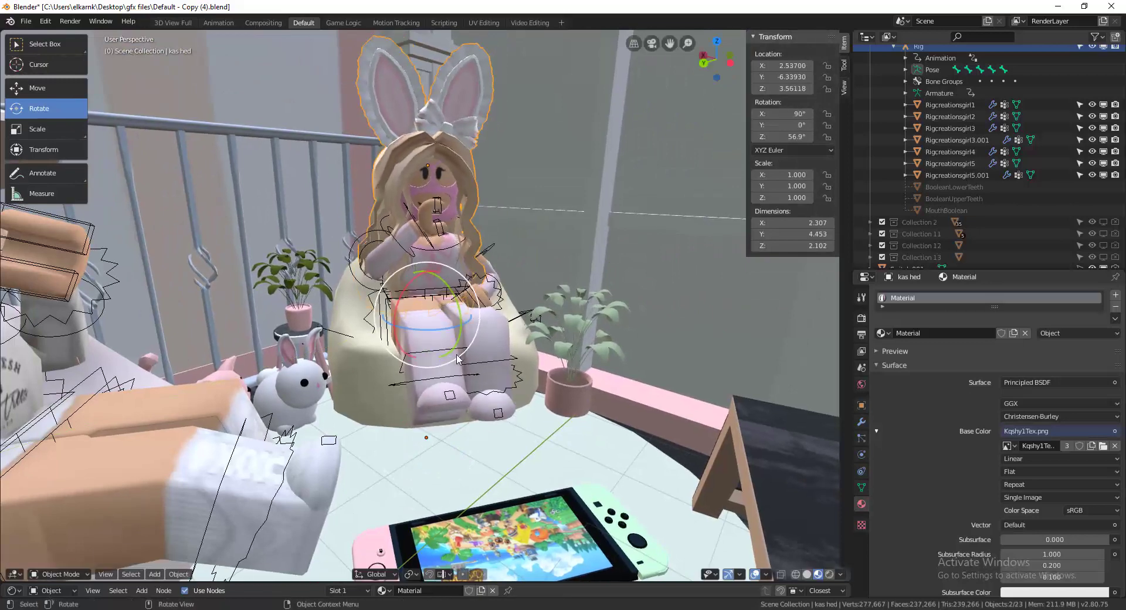
{"action": "key", "text": "4"}
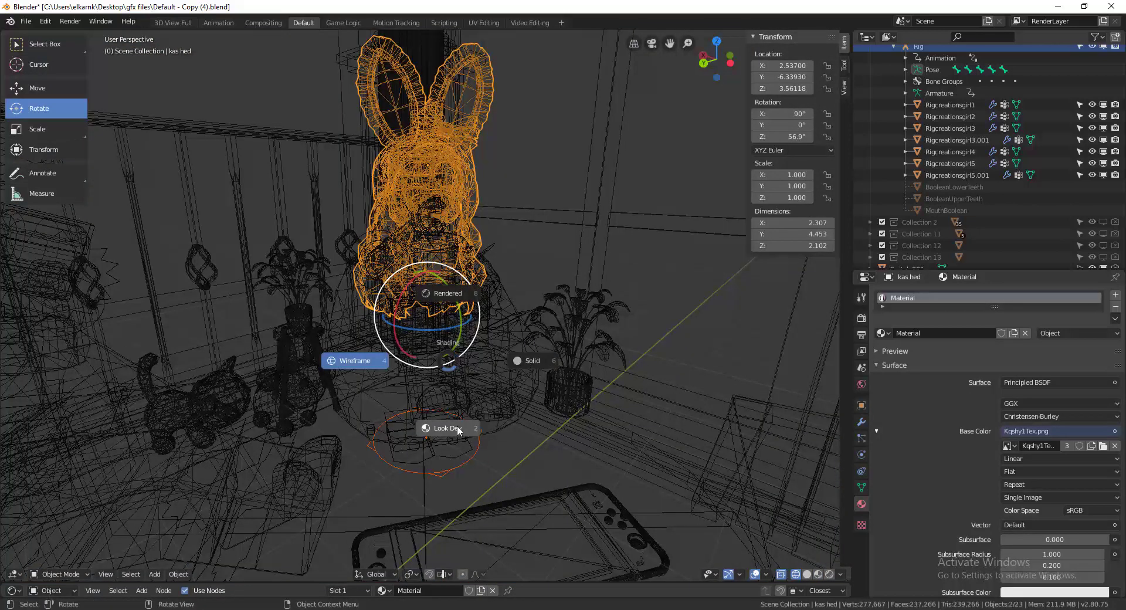
{"action": "left_click", "coordinate": [457, 431]}
{"action": "left_click_drag", "start_coordinate": [458, 344], "coordinate": [453, 356]}
{"action": "key", "text": "ctrl+z"}
{"action": "key", "text": "z"}
{"action": "left_click", "coordinate": [456, 364]}
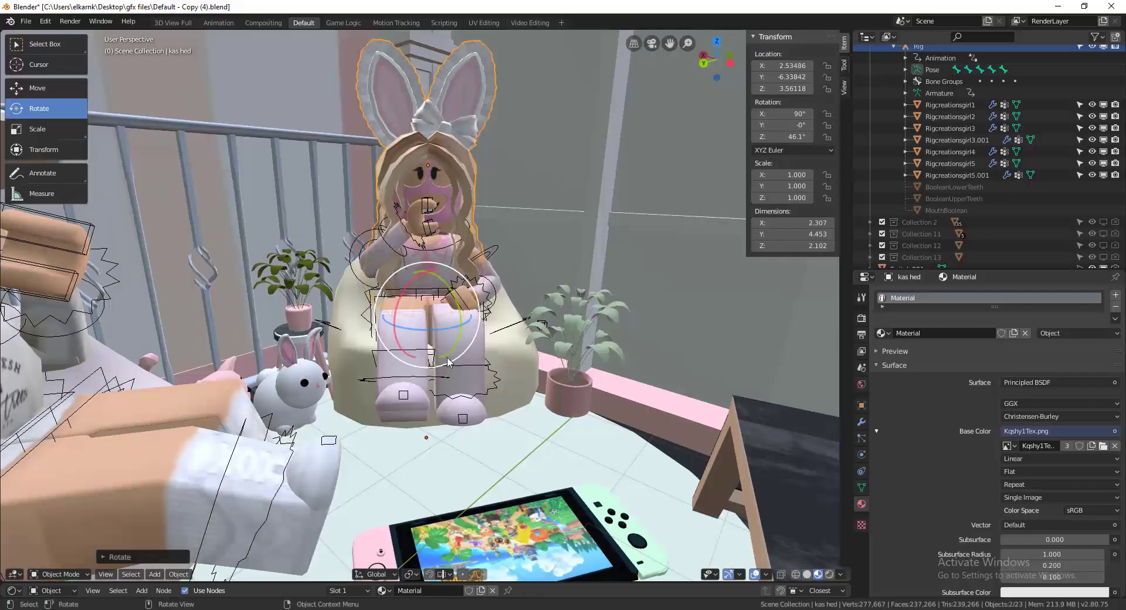
Tilt the kas hed head to rotation X 87.3°, Y -2.31°, Z 49.4° and the turtle hed head to X 95.2°, Y 2.69°, Z 154°.
{"action": "middle_click_drag", "start_coordinate": [449, 363], "coordinate": [357, 352]}
{"action": "left_click", "coordinate": [394, 205]}
{"action": "left_click_drag", "start_coordinate": [392, 241], "coordinate": [412, 282]}
{"action": "middle_click_drag", "start_coordinate": [431, 281], "coordinate": [490, 285]}
{"action": "left_click", "coordinate": [541, 266]}
{"action": "left_click_drag", "start_coordinate": [544, 291], "coordinate": [550, 287]}
{"action": "key", "text": "z"}
{"action": "left_click_drag", "start_coordinate": [580, 249], "coordinate": [581, 247]}
{"action": "key", "text": "y"}
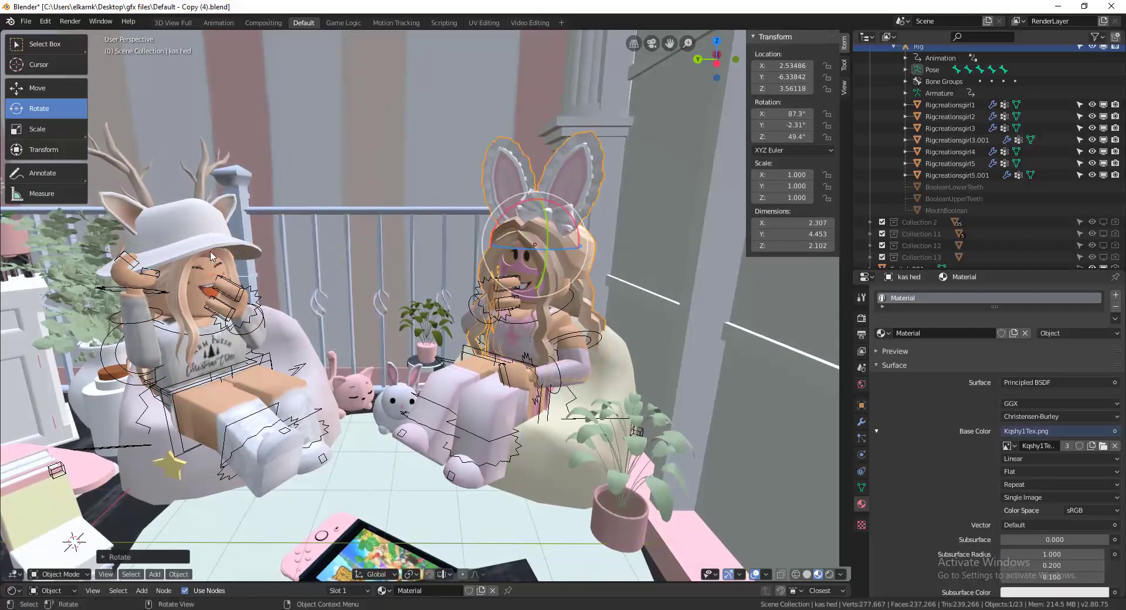
{"action": "left_click", "coordinate": [214, 256]}
{"action": "left_click_drag", "start_coordinate": [235, 244], "coordinate": [221, 230]}
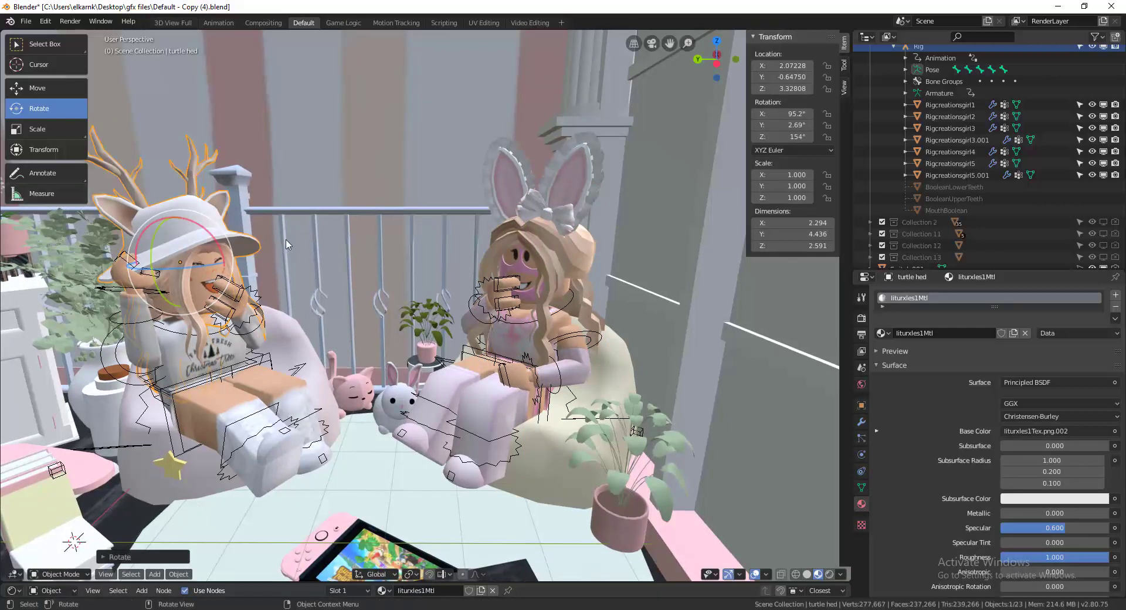
Add a camera to the scene and switch the viewport to the camera's view.
{"action": "scroll", "coordinate": [286, 244], "scroll_direction": "down", "scroll_amount": 11}
{"action": "scroll", "coordinate": [279, 270], "scroll_direction": "up", "scroll_amount": 4}
{"action": "left_click", "coordinate": [131, 310]}
{"action": "scroll", "coordinate": [131, 311], "scroll_direction": "up", "scroll_amount": 6}
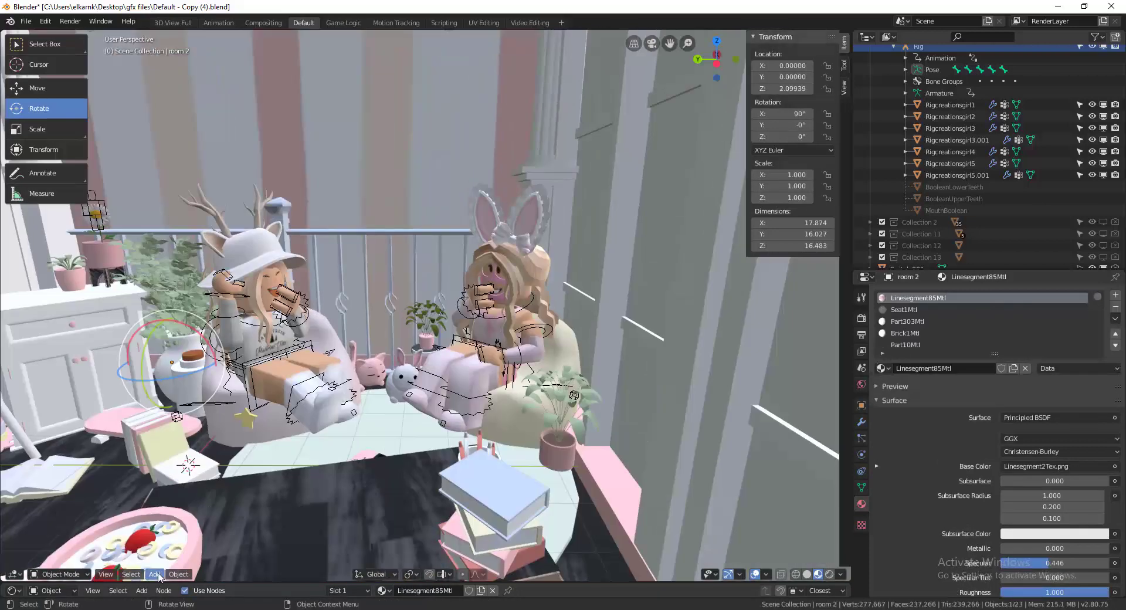
{"action": "left_click", "coordinate": [158, 576]}
{"action": "left_click", "coordinate": [202, 393]}
{"action": "scroll", "coordinate": [217, 411], "scroll_direction": "up", "scroll_amount": 5}
{"action": "left_click", "coordinate": [217, 422]}
{"action": "left_click", "coordinate": [651, 46]}
Fly the camera back out of the room model until both seated characters are framed side by side.
{"action": "key", "text": "shift+grave"}
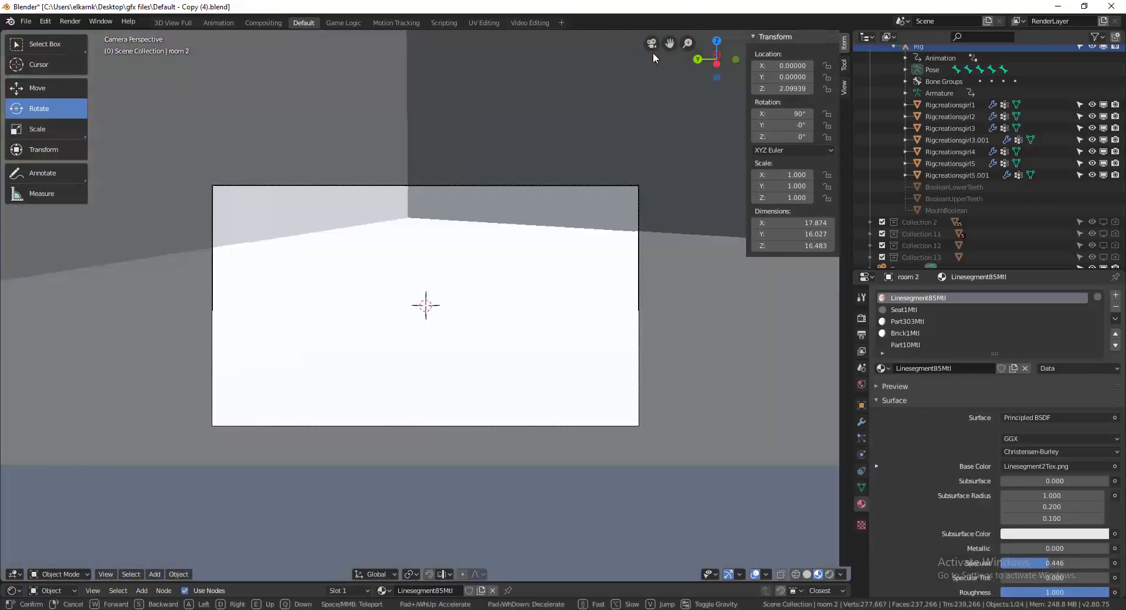
{"action": "key", "text": "s"}
{"action": "key", "text": "w"}
{"action": "key", "text": "s"}
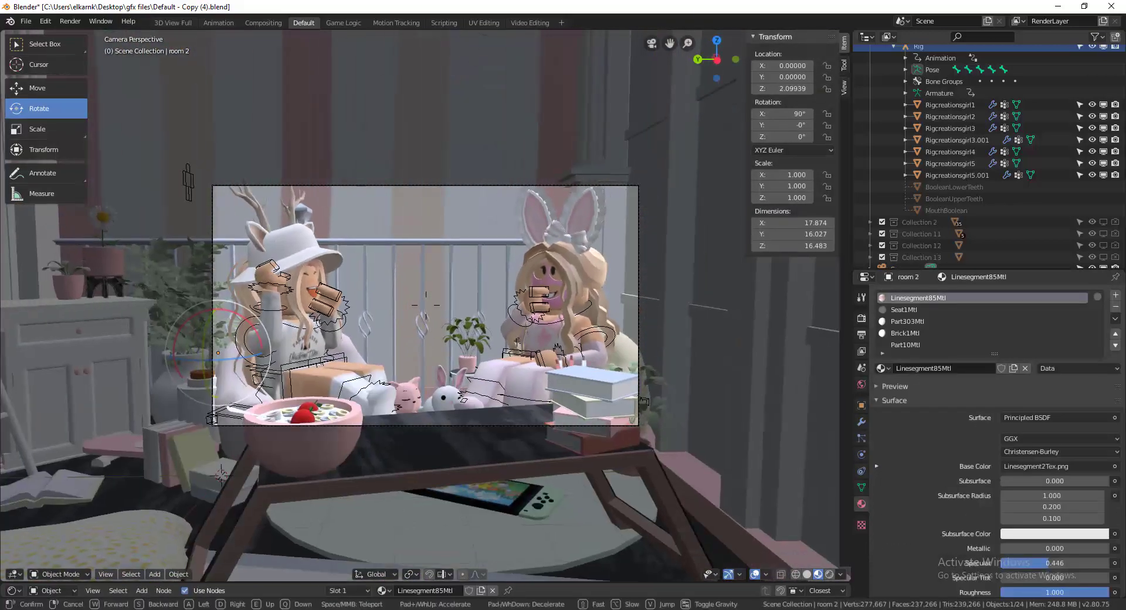
{"action": "key", "text": "w"}
{"action": "key", "text": "s"}
{"action": "key", "text": "w"}
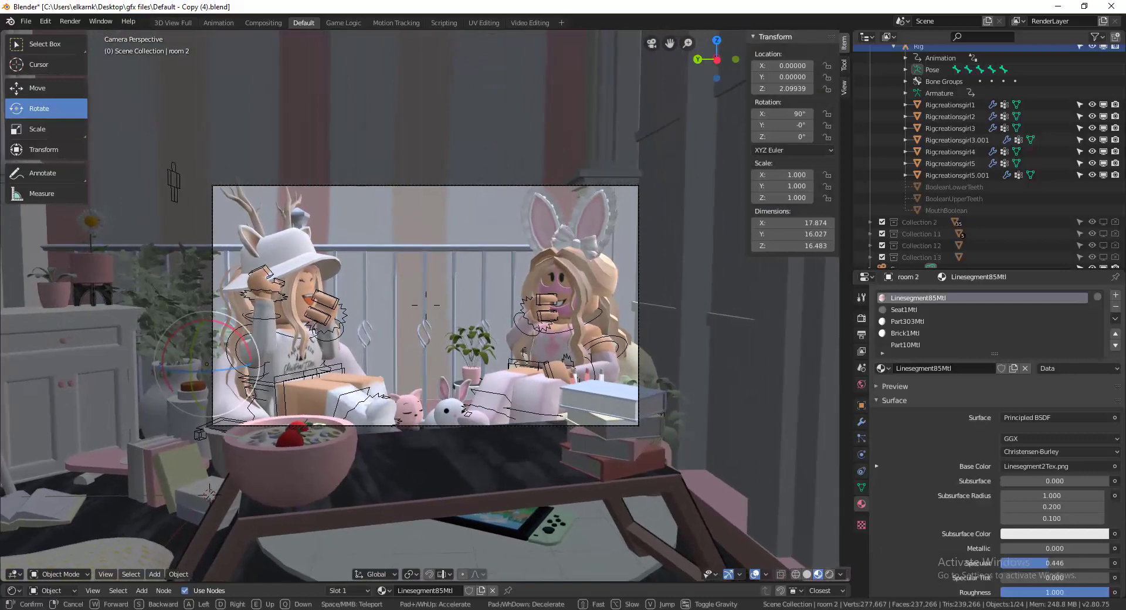
{"action": "key", "text": "s"}
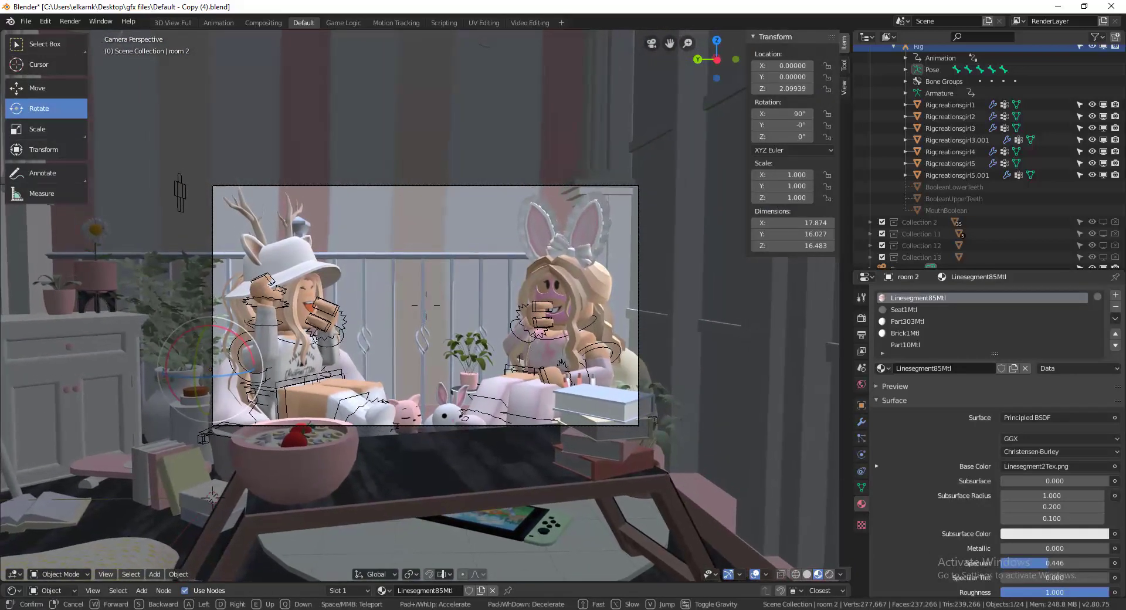
{"action": "left_click", "coordinate": [402, 289]}
{"action": "scroll", "coordinate": [402, 289], "scroll_direction": "up", "scroll_amount": 4}
{"action": "scroll", "coordinate": [402, 289], "scroll_direction": "down", "scroll_amount": 2}
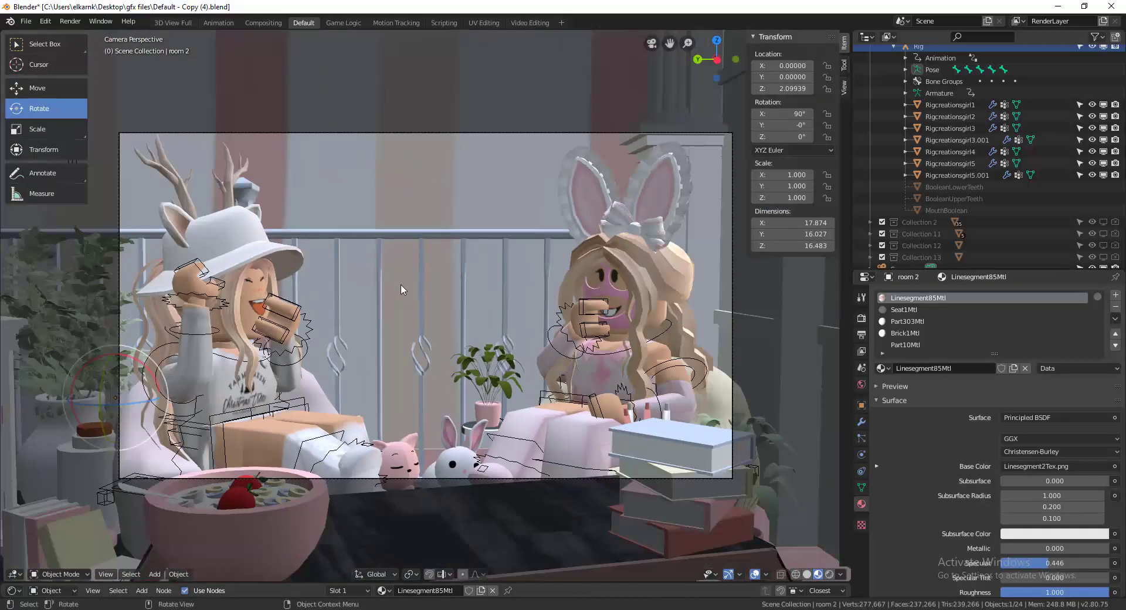
Rotate the turtle hed head around Z to 144° and turn the kas hed head slightly around Z.
{"action": "left_click", "coordinate": [578, 268]}
{"action": "left_click", "coordinate": [269, 330]}
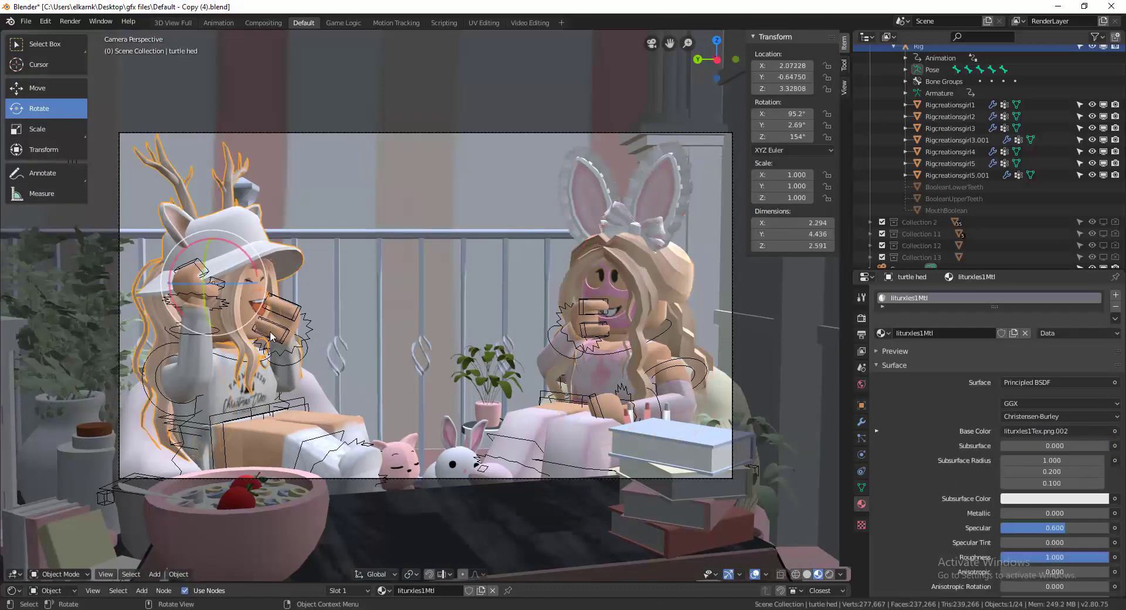
{"action": "key", "text": "r"}
{"action": "key", "text": "z"}
{"action": "left_click_drag", "start_coordinate": [241, 332], "coordinate": [241, 333]}
{"action": "left_click", "coordinate": [440, 367]}
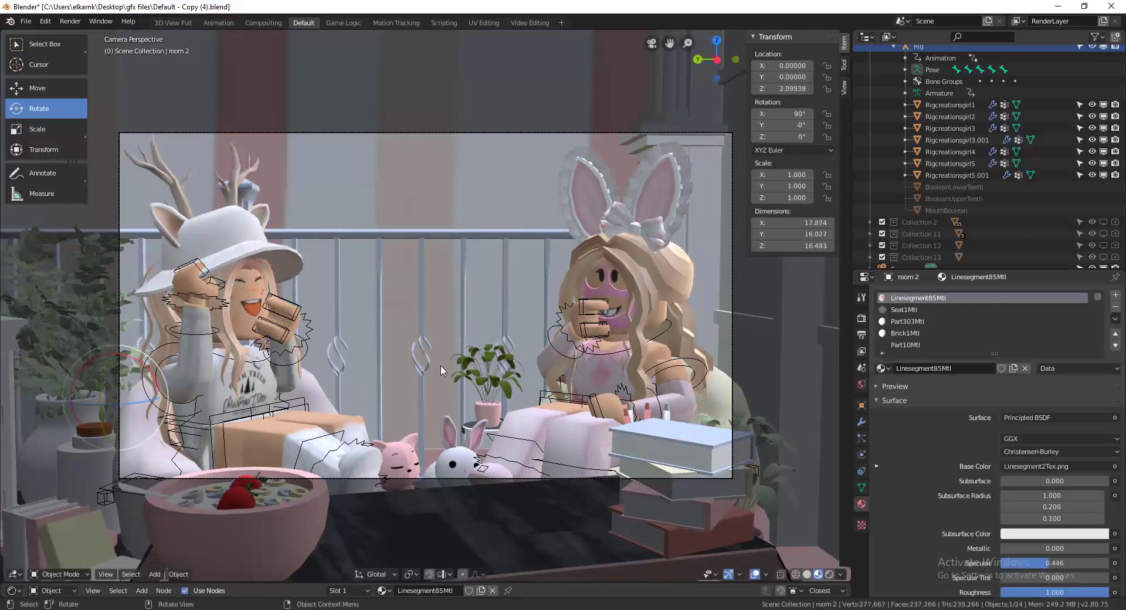
{"action": "left_click", "coordinate": [645, 305]}
{"action": "key", "text": "r"}
{"action": "key", "text": "z"}
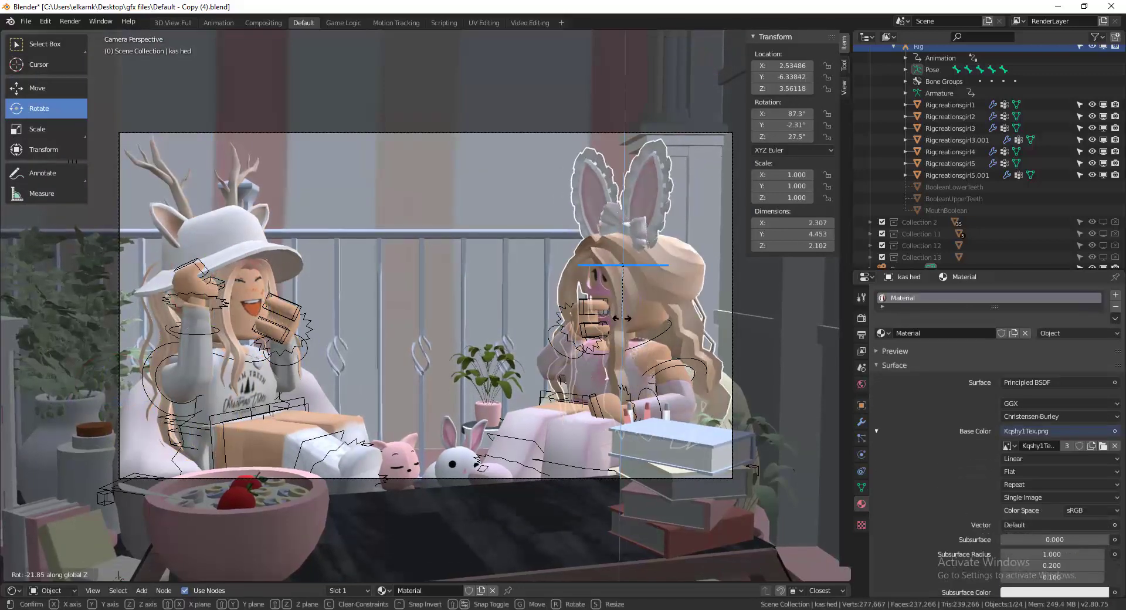
{"action": "left_click", "coordinate": [622, 320]}
Rotate the turtle hed head around Z to 139° and swing that character's raised arm slightly outward from the face.
{"action": "left_click", "coordinate": [246, 321]}
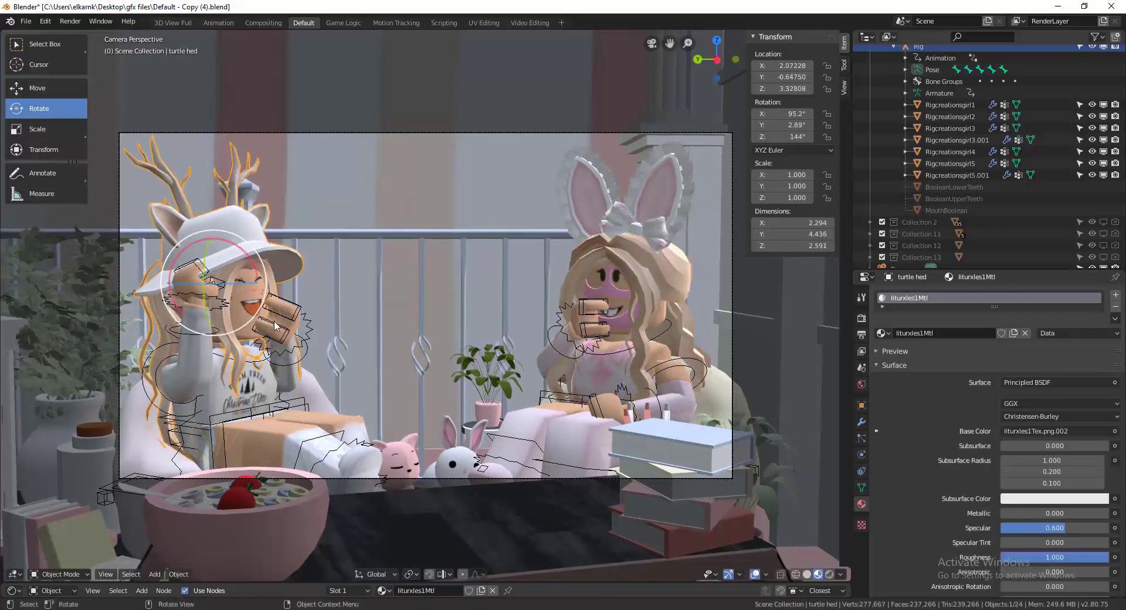
{"action": "key", "text": "r"}
{"action": "key", "text": "z"}
{"action": "left_click_drag", "start_coordinate": [247, 324], "coordinate": [247, 324]}
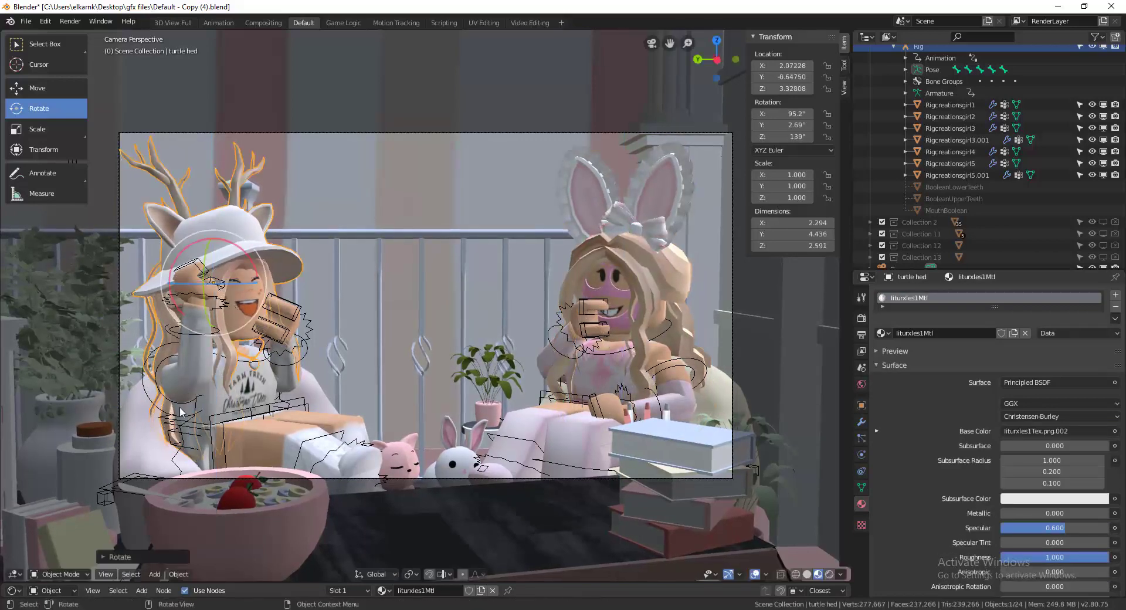
{"action": "left_click", "coordinate": [180, 416]}
{"action": "left_click", "coordinate": [180, 418]}
{"action": "left_click_drag", "start_coordinate": [222, 362], "coordinate": [218, 355]}
Turn the kas hed head around Z once more and select the bunny-eared character's arm bone beside the stacked books.
{"action": "left_click", "coordinate": [655, 314]}
{"action": "key", "text": "r"}
{"action": "key", "text": "z"}
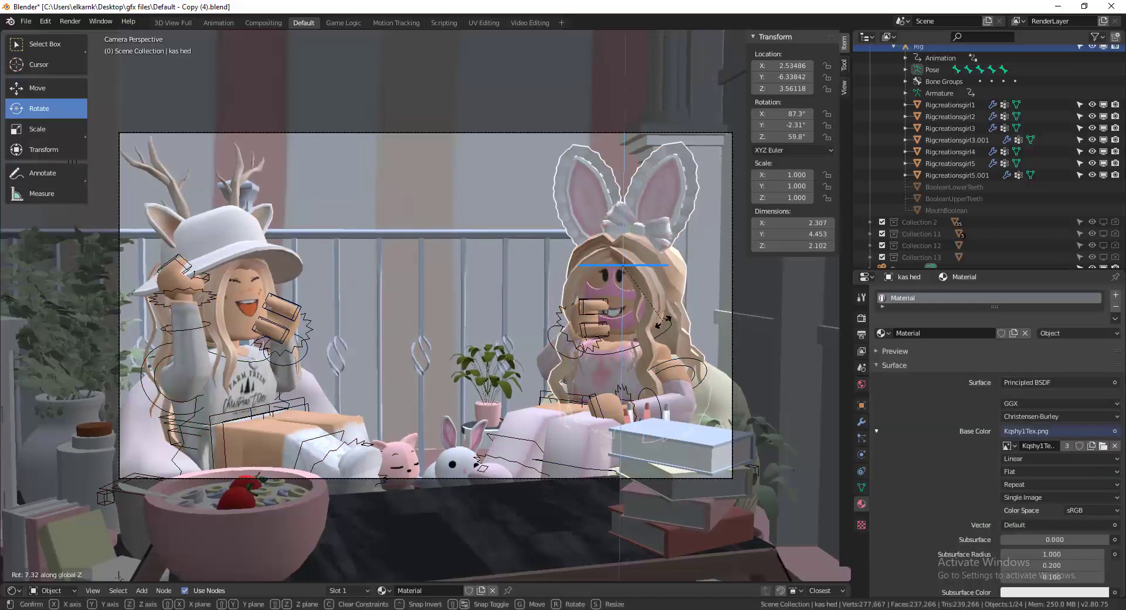
{"action": "left_click", "coordinate": [651, 337]}
{"action": "left_click", "coordinate": [696, 360]}
Shift the camera so the cereal bowl and stacked books come into the lower part of its frame.
{"action": "scroll", "coordinate": [697, 358], "scroll_direction": "down", "scroll_amount": 3}
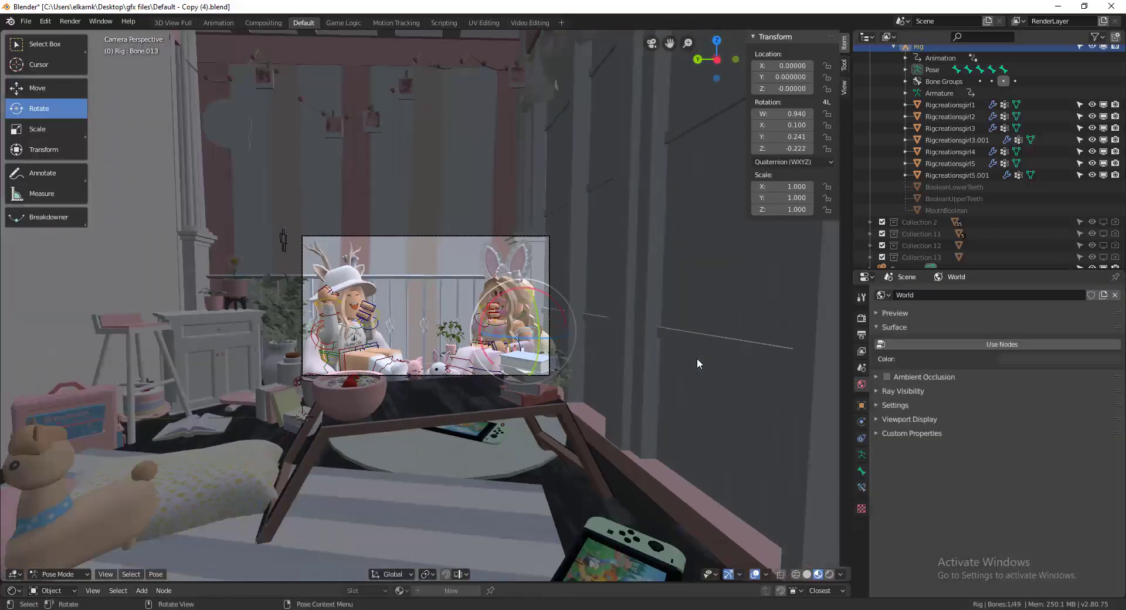
{"action": "key", "text": "shift+grave"}
{"action": "left_click", "coordinate": [426, 305]}
{"action": "scroll", "coordinate": [472, 146], "scroll_direction": "up", "scroll_amount": 3}
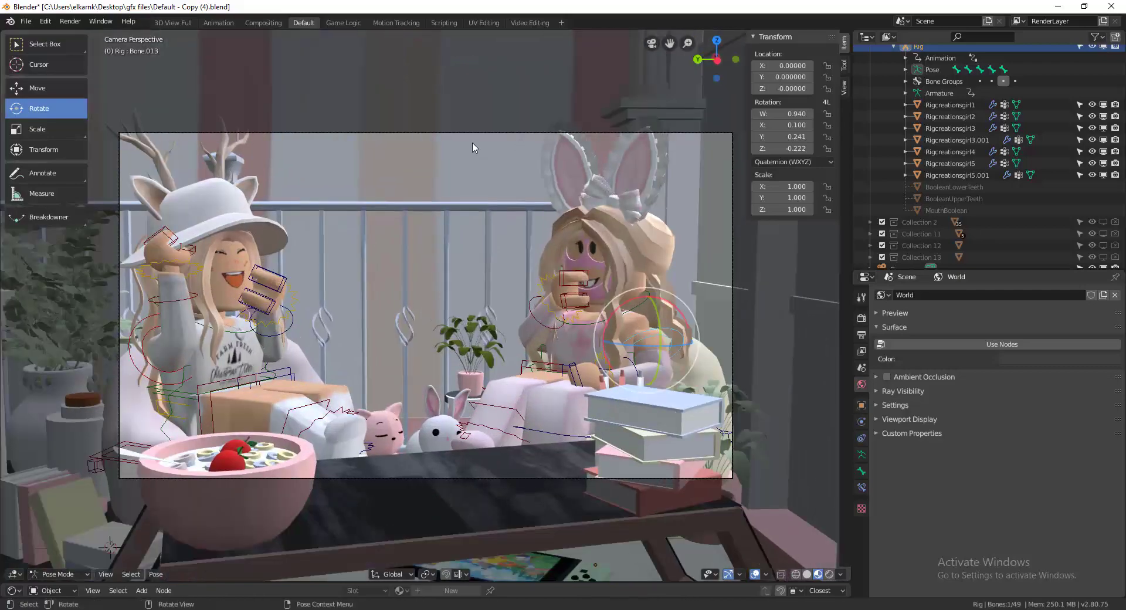
Roll the camera for a tilted shot and reposition it near X -9.65, Y -3.21, Z 3.61, framing both characters.
{"action": "left_click", "coordinate": [474, 134]}
{"action": "key", "text": "r"}
{"action": "left_click", "coordinate": [578, 134]}
{"action": "key", "text": "shift+grave"}
{"action": "key", "text": "s"}
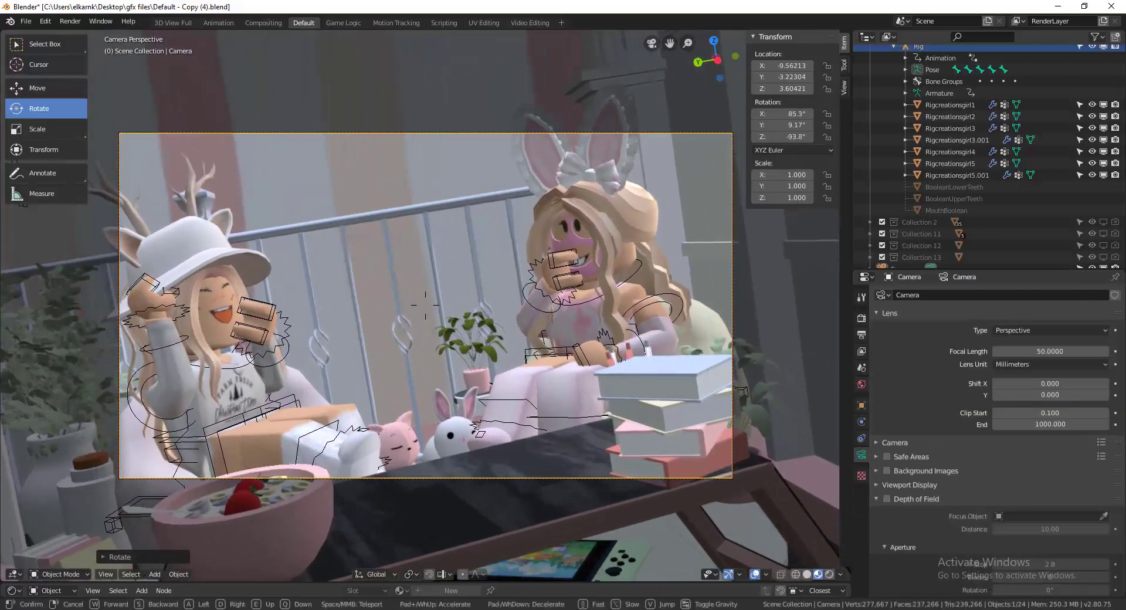
{"action": "key", "text": "w"}
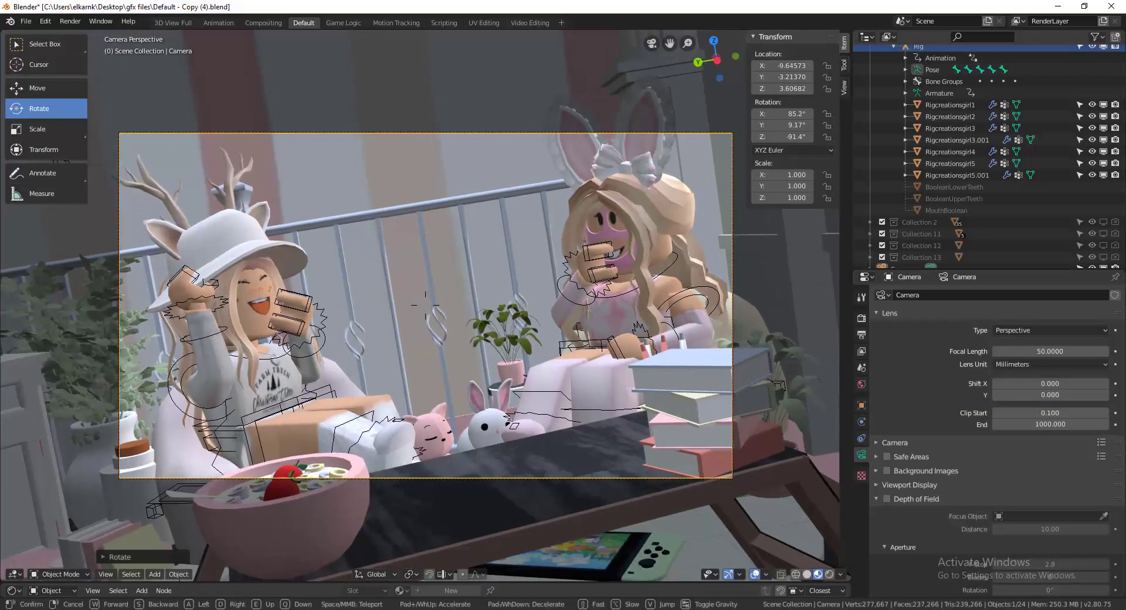
Set the world's surface colour to white and enable Ambient Occlusion.
{"action": "left_click", "coordinate": [862, 385]}
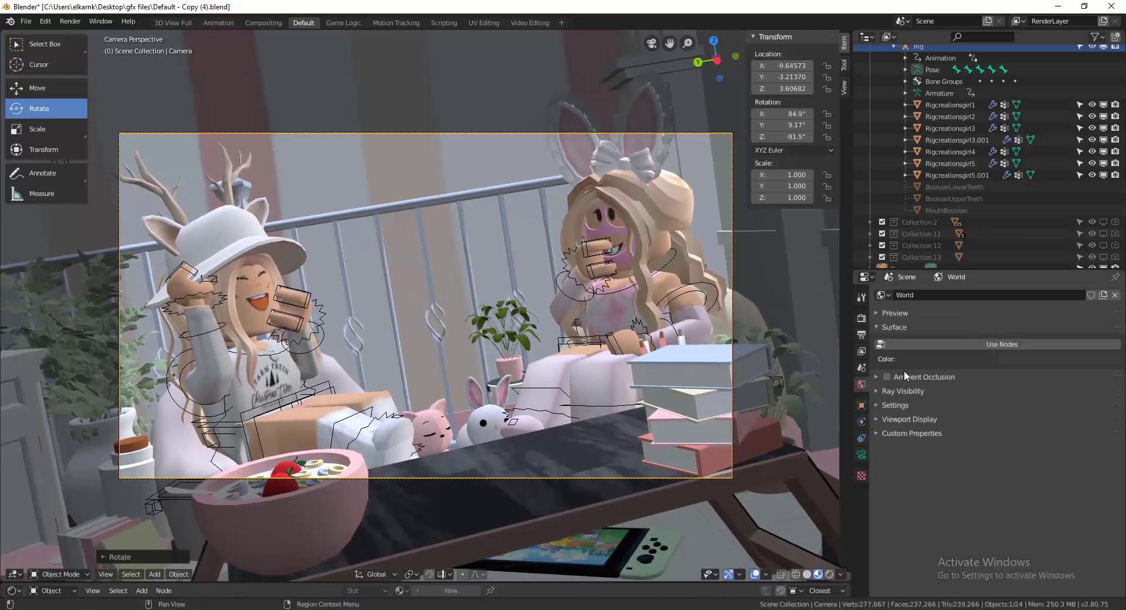
{"action": "left_click", "coordinate": [1057, 362]}
{"action": "left_click_drag", "start_coordinate": [1112, 253], "coordinate": [1112, 203]}
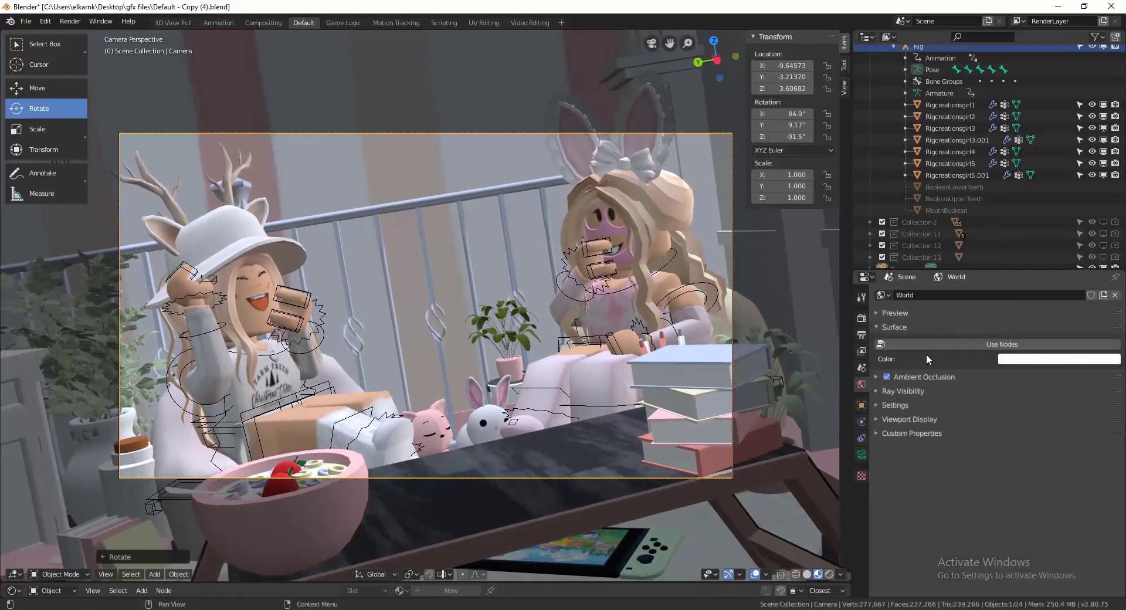
Change the world colour to light pink, HSV 0.980, 0.322, 1.000, with the viewport in Rendered shading.
{"action": "left_click", "coordinate": [1016, 362]}
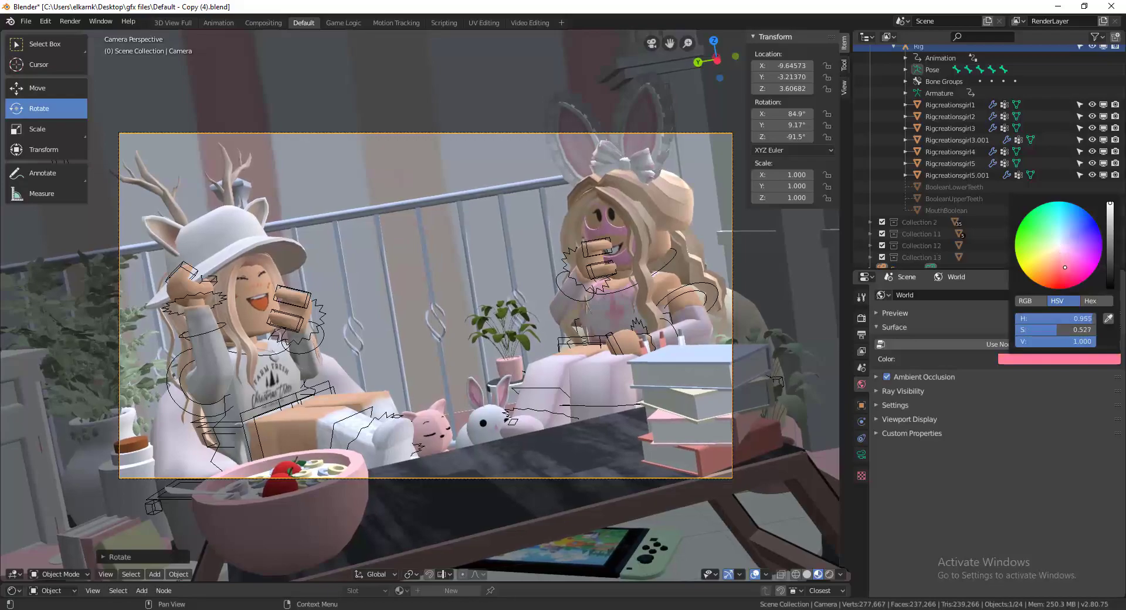
{"action": "left_click", "coordinate": [829, 574]}
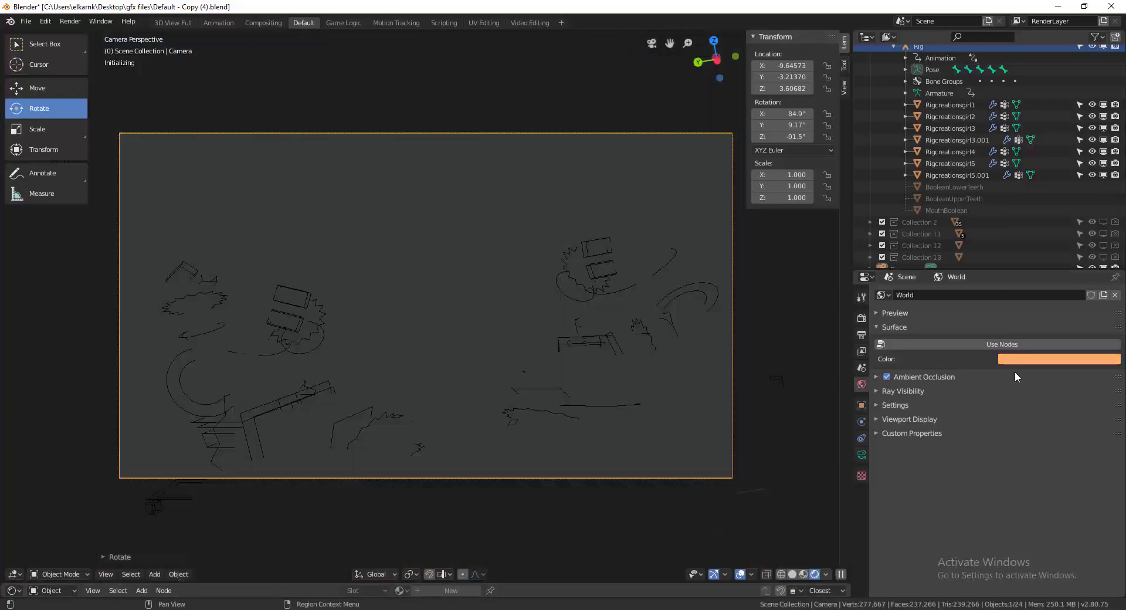
{"action": "left_click", "coordinate": [1041, 359]}
{"action": "left_click_drag", "start_coordinate": [1061, 248], "coordinate": [1060, 259]}
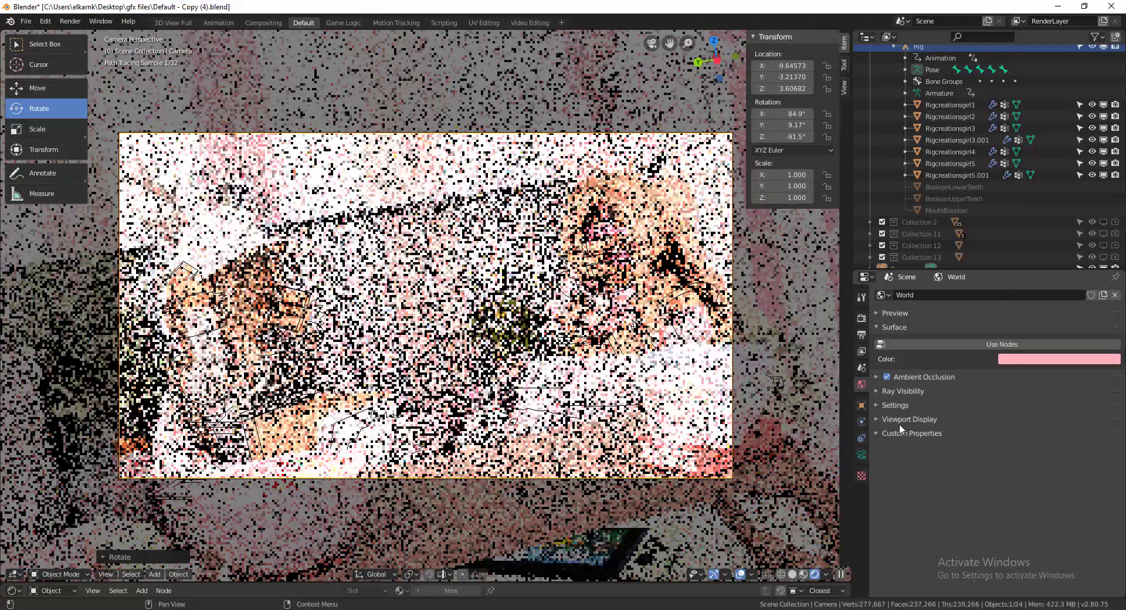
Set the world's ambient occlusion distance to 6.
{"action": "left_click", "coordinate": [890, 380]}
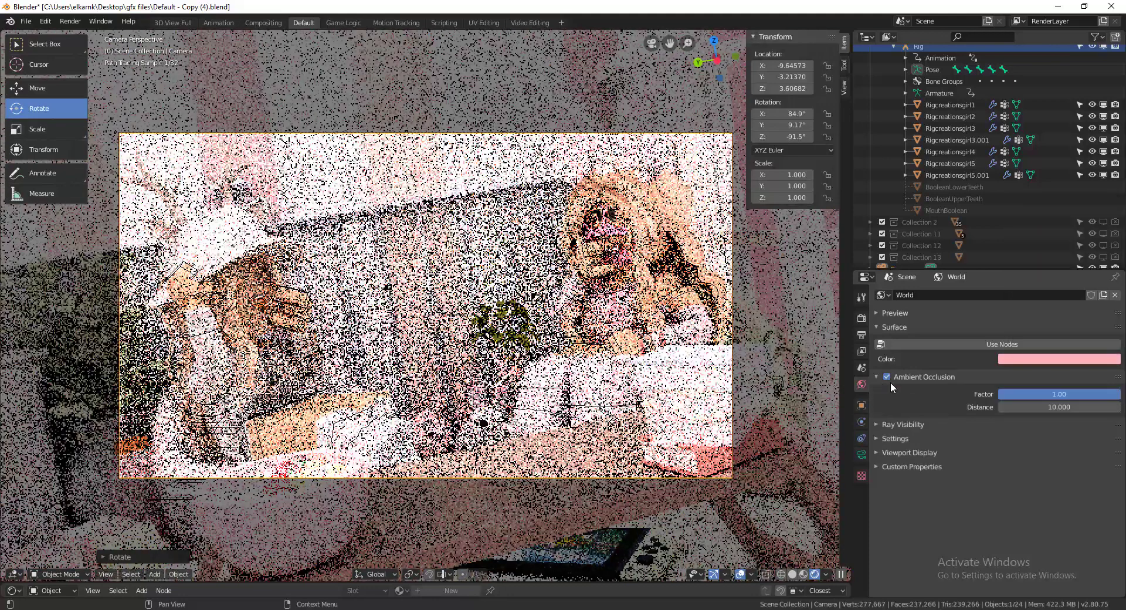
{"action": "key", "text": "BackSpace"}
{"action": "key", "text": "BackSpace"}
{"action": "key", "text": "BackSpace"}
{"action": "key", "text": "BackSpace"}
{"action": "type", "text": "6"}
{"action": "key", "text": "Return"}
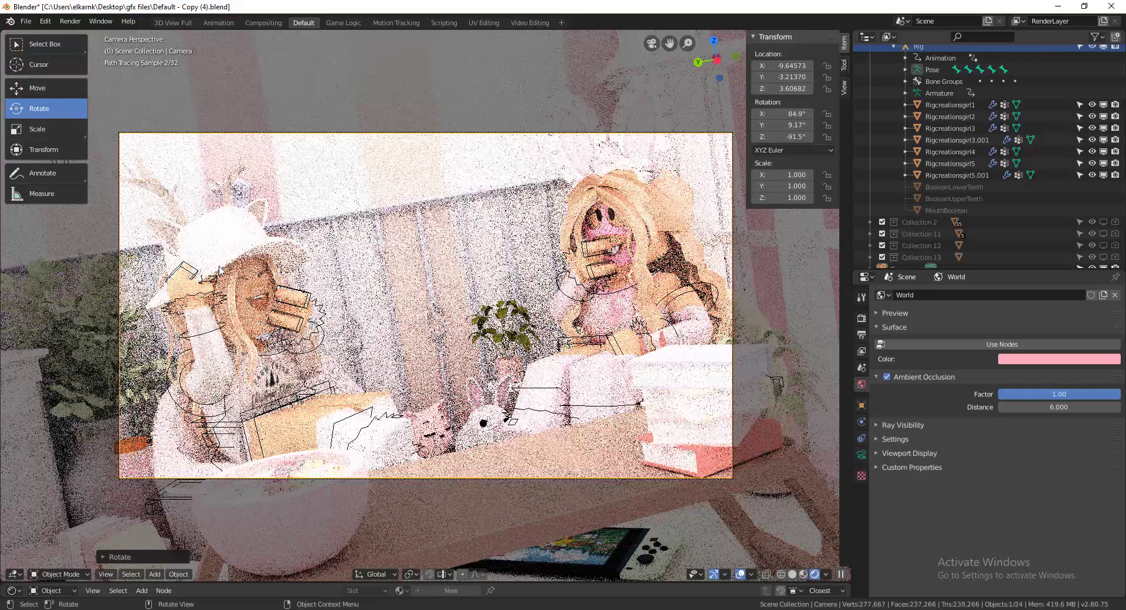
Give the turtle hed head a new material linked to Object instead of Data.
{"action": "left_click", "coordinate": [220, 270]}
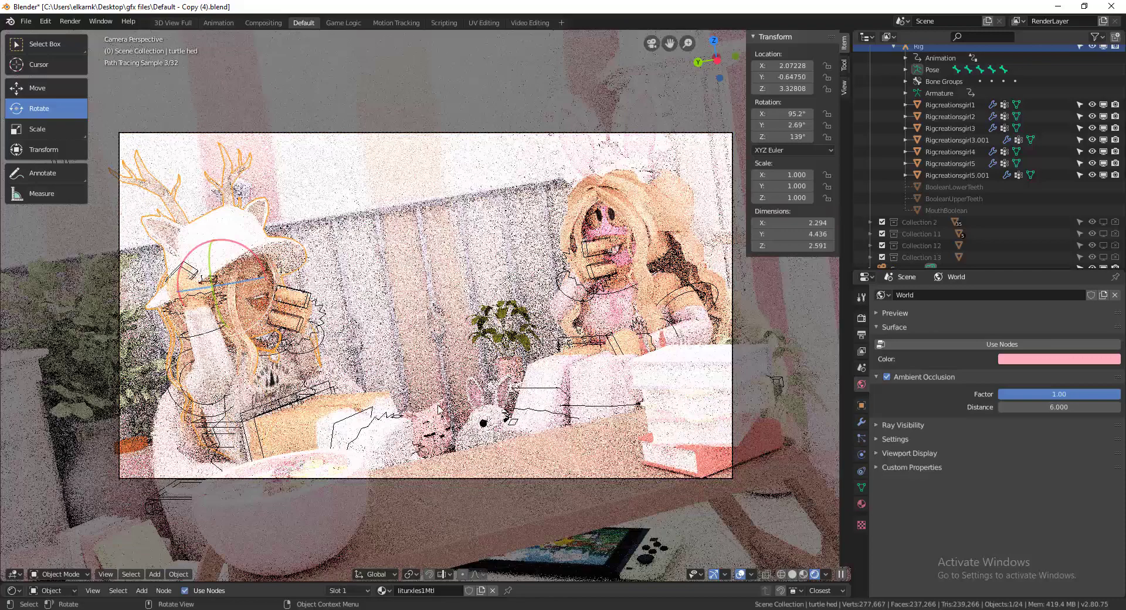
{"action": "left_click", "coordinate": [860, 504]}
{"action": "left_click", "coordinate": [1070, 347]}
{"action": "left_click", "coordinate": [991, 333]}
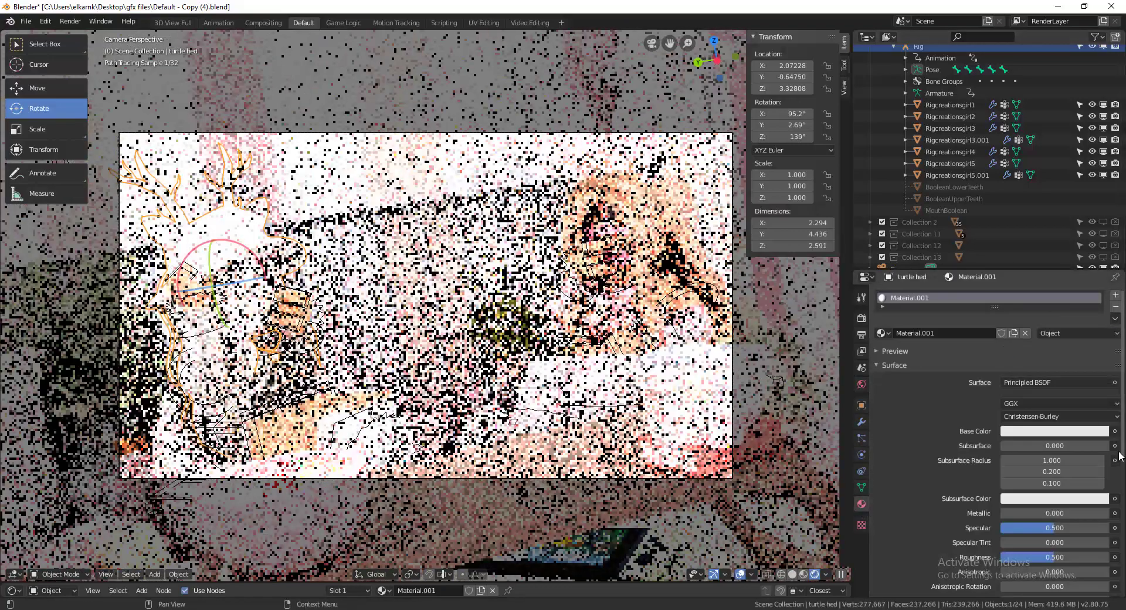
Assign the image texture liturxles1Tex.png to the Base Color of the turtle hed head's new material.
{"action": "left_click", "coordinate": [1115, 431]}
{"action": "left_click", "coordinate": [902, 509]}
{"action": "left_click", "coordinate": [1088, 445]}
{"action": "left_click", "coordinate": [58, 201]}
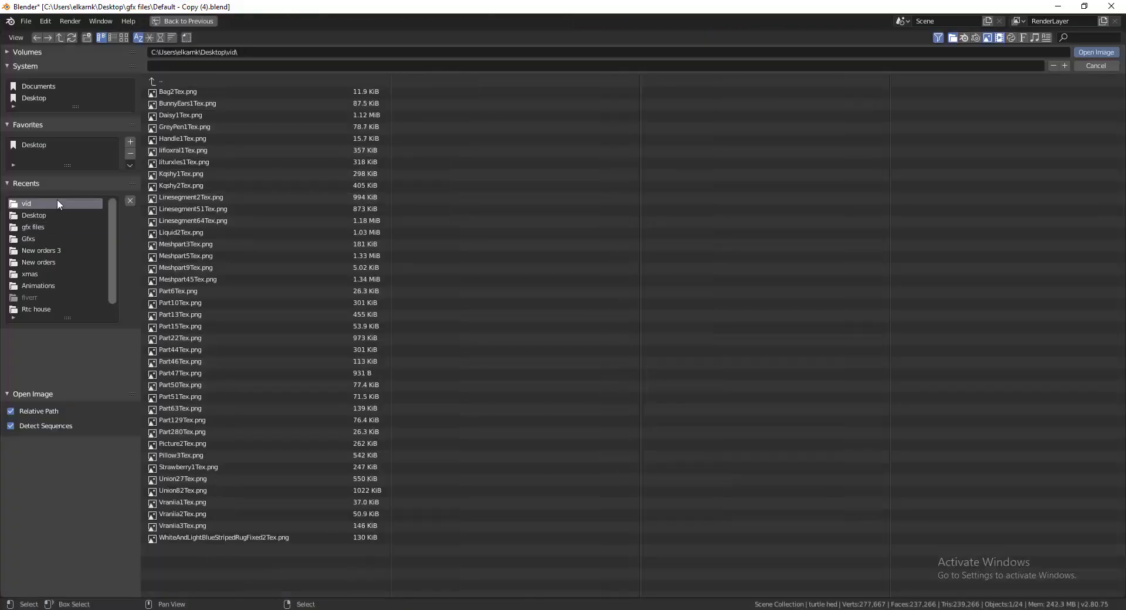
{"action": "left_click", "coordinate": [44, 146]}
{"action": "double_click", "coordinate": [174, 397]}
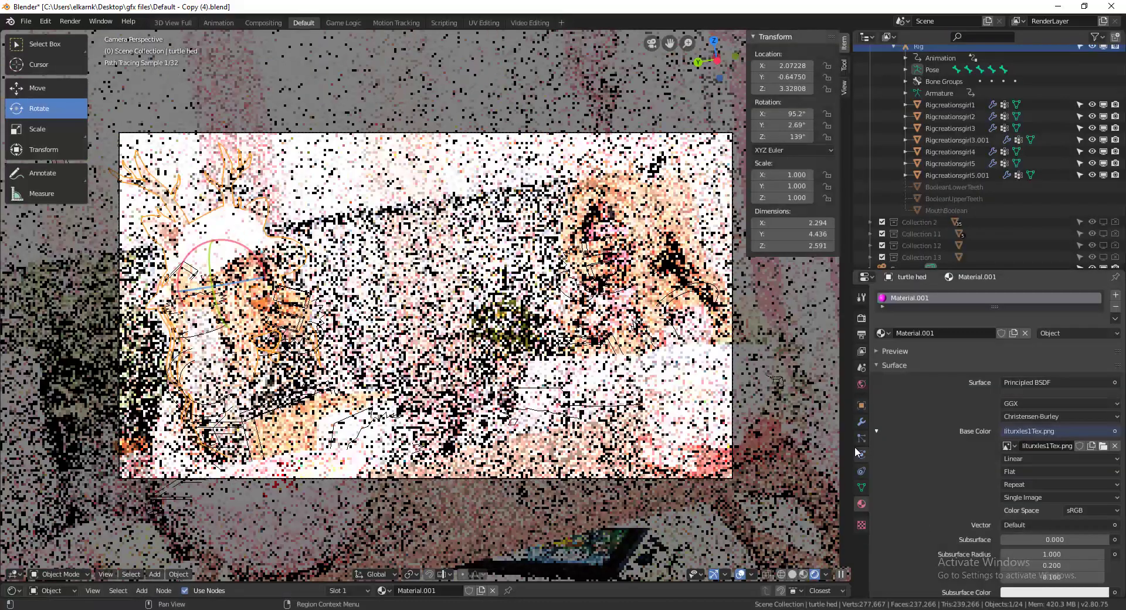
Try warmer tints for the world colour and settle on a pale peach-pink.
{"action": "left_click", "coordinate": [860, 454]}
{"action": "left_click", "coordinate": [860, 384]}
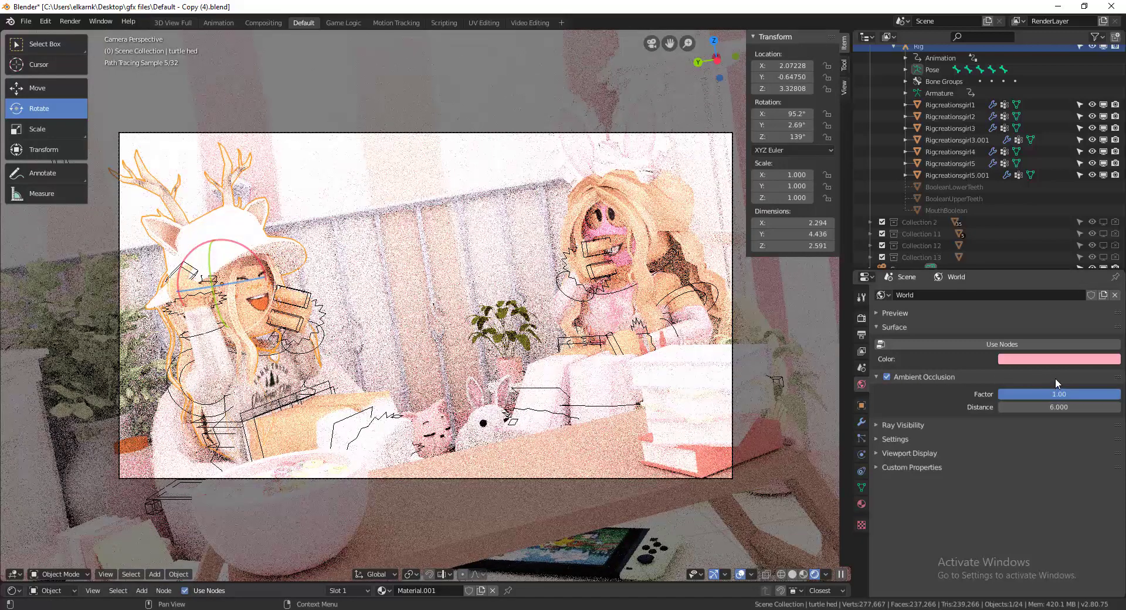
{"action": "left_click", "coordinate": [1060, 359]}
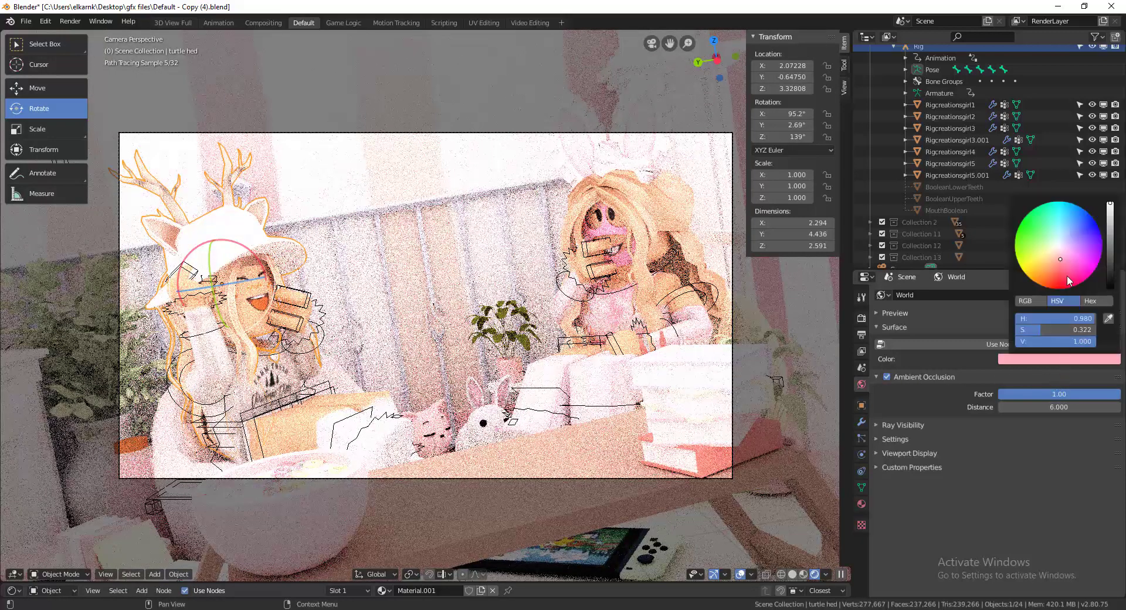
{"action": "left_click_drag", "start_coordinate": [1067, 275], "coordinate": [1049, 261]}
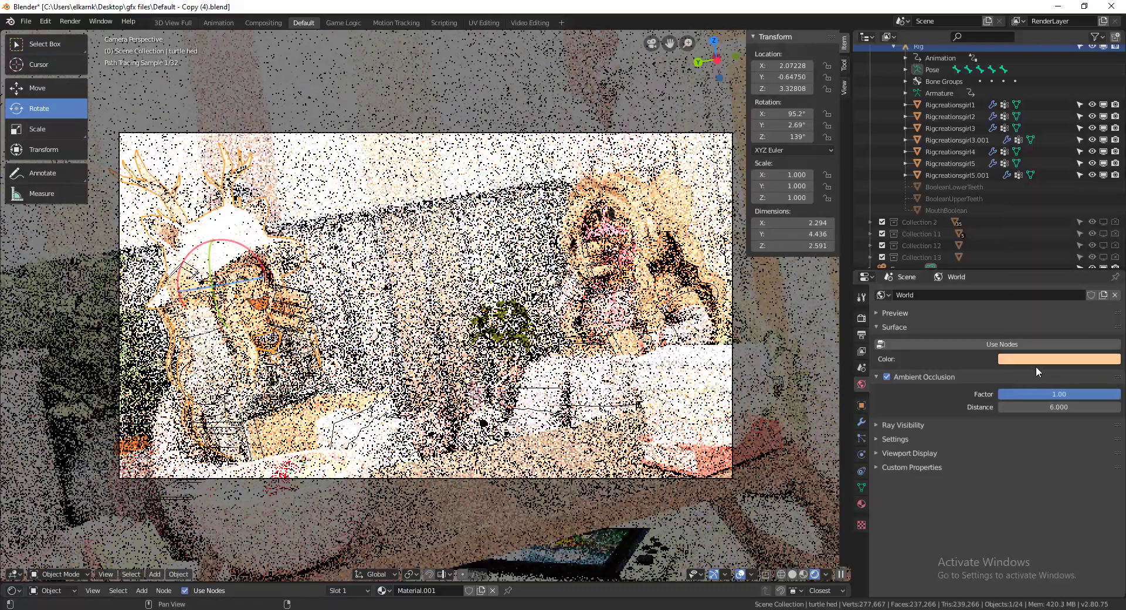
{"action": "left_click", "coordinate": [1044, 360]}
{"action": "key", "text": "ctrl+z"}
{"action": "left_click", "coordinate": [1058, 359]}
{"action": "left_click_drag", "start_coordinate": [1057, 272], "coordinate": [1053, 257]}
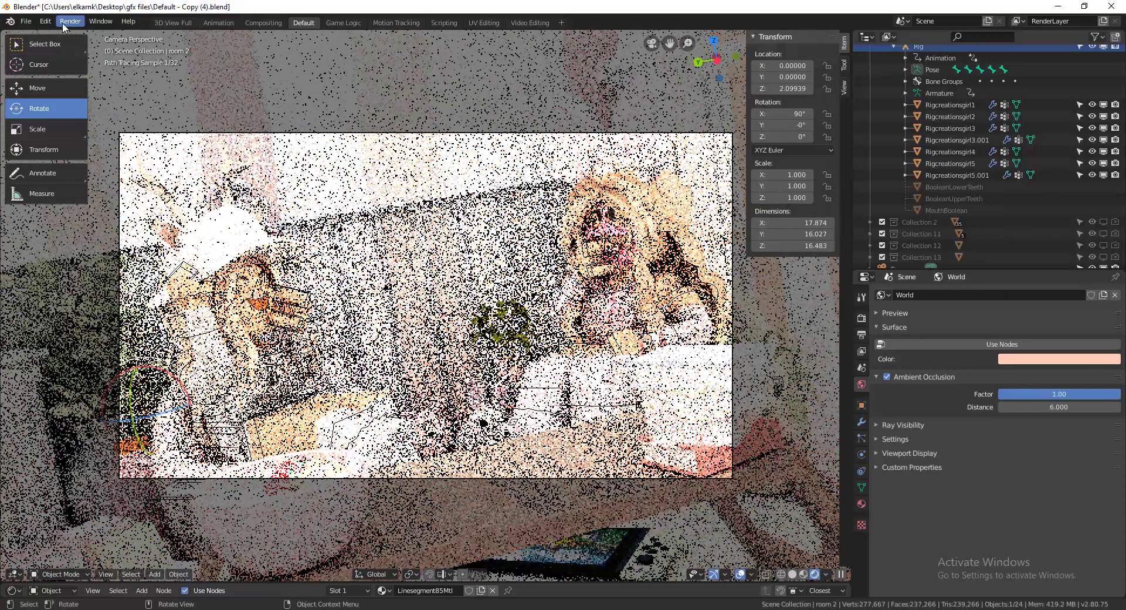
Render the still image from the camera's view.
{"action": "left_click", "coordinate": [9, 22]}
{"action": "mouse_move", "coordinate": [26, 21]}
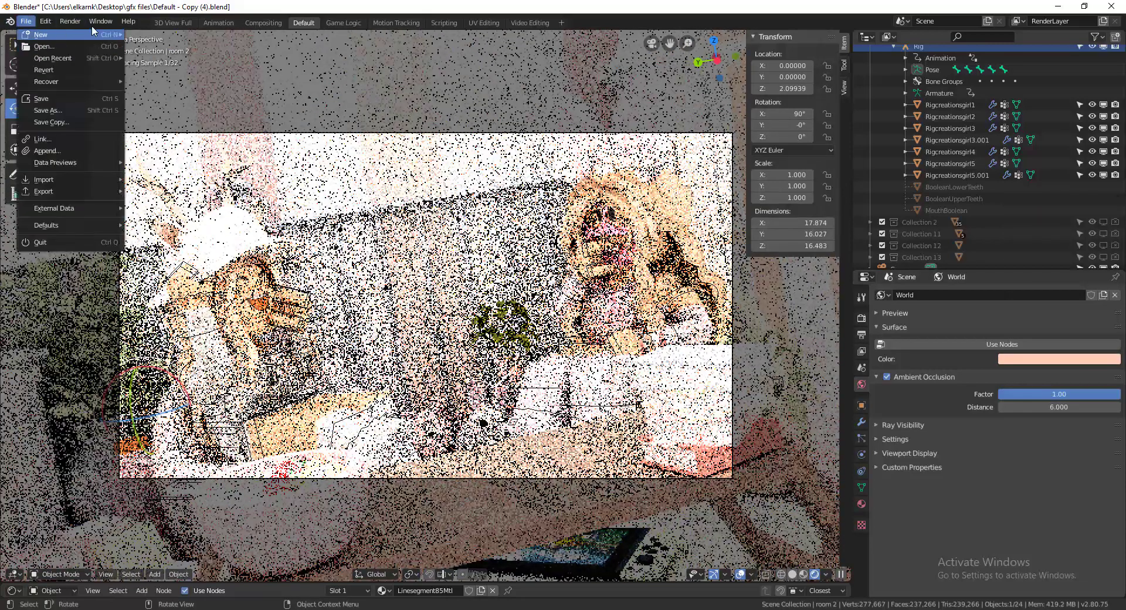
{"action": "left_click", "coordinate": [70, 21]}
{"action": "left_click", "coordinate": [88, 34]}
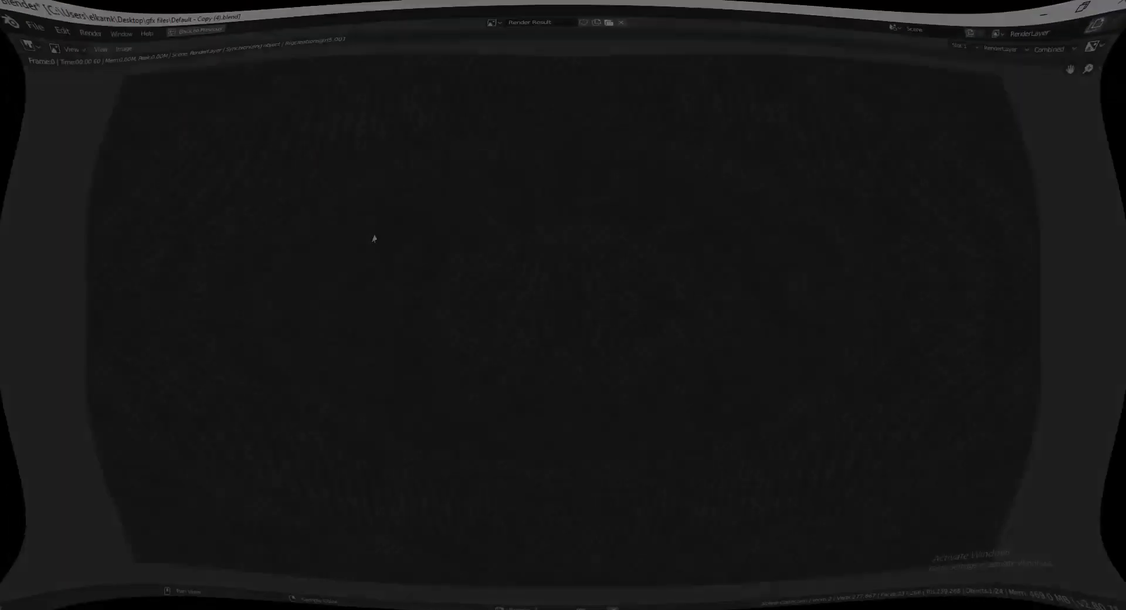